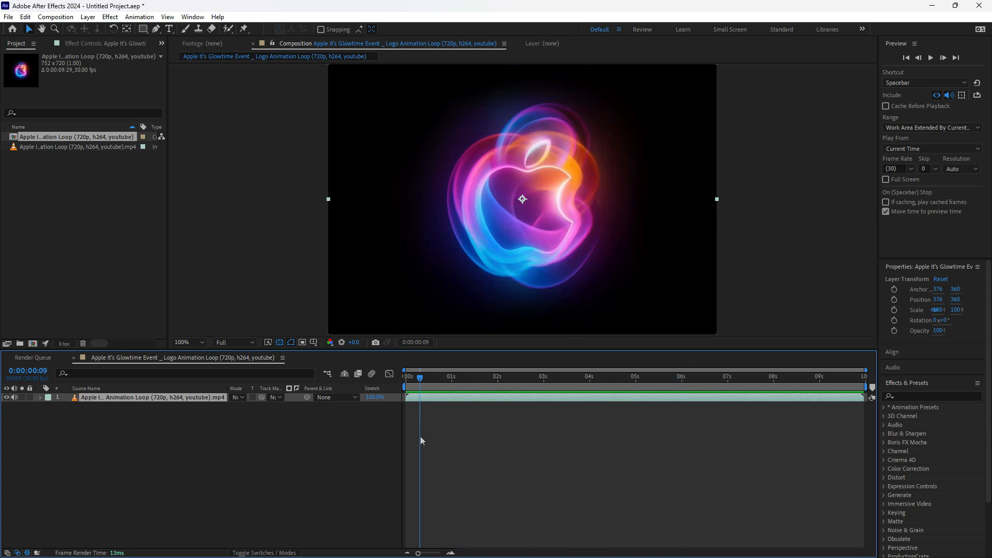
# - Switch to Cinema 4D and add a circle spline with a 200 cm radius in the XY plane
pyautogui.press('super')
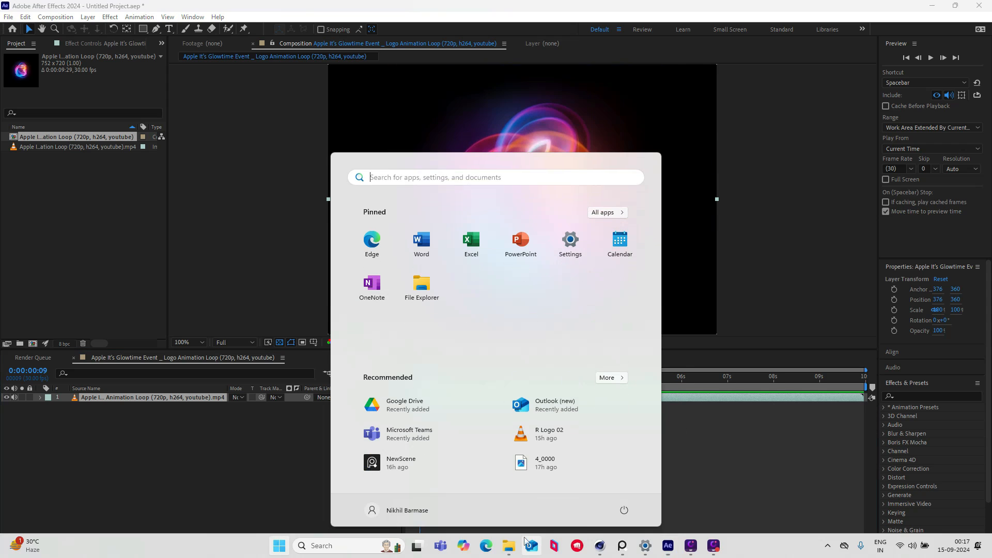
pyautogui.click(601, 546)
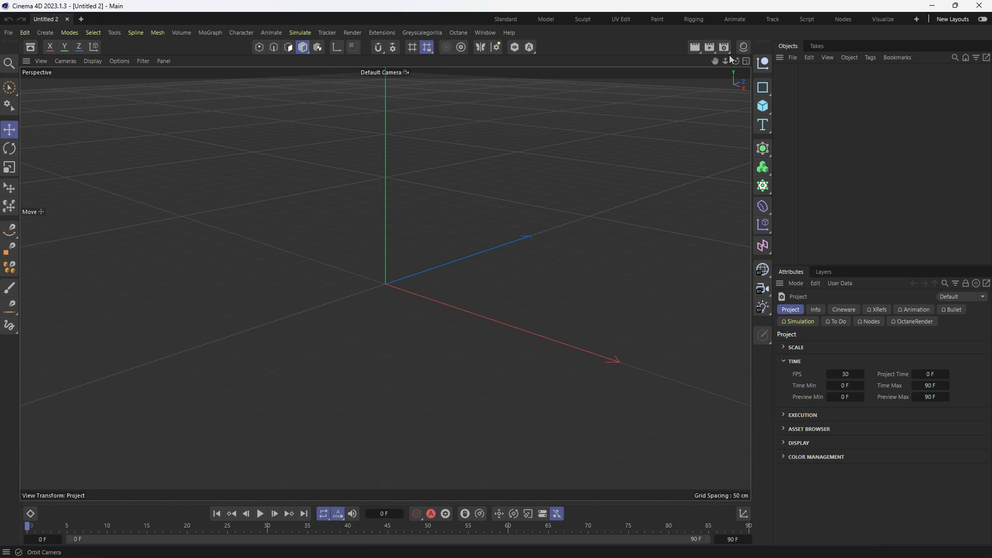
pyautogui.click(762, 88)
pyautogui.click(843, 111)
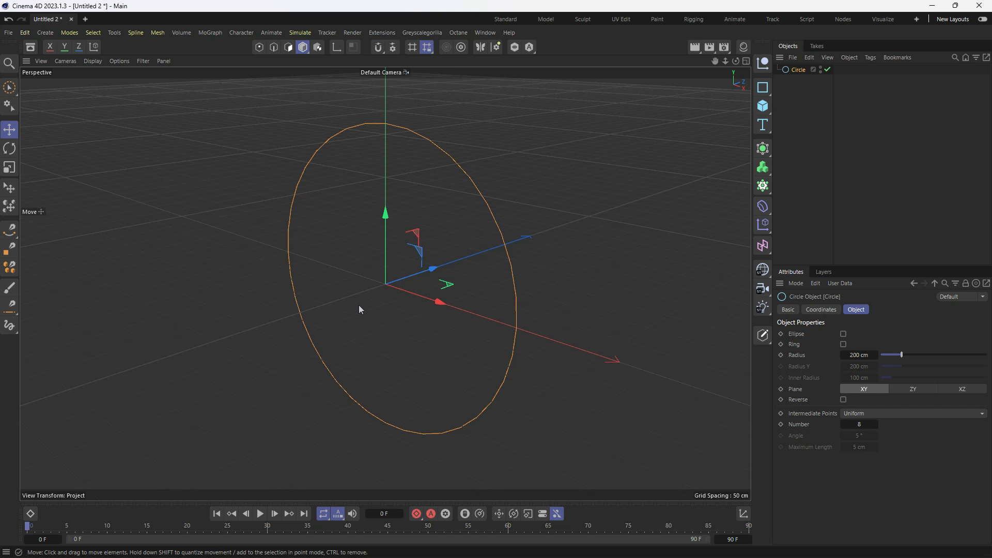
# - Add a second 200 cm circle spline and move it along positive X so that it partly overlaps the first circle
pyautogui.keyDown('alt'); pyautogui.moveTo(360, 309); pyautogui.dragTo(383, 339); pyautogui.keyUp('alt')
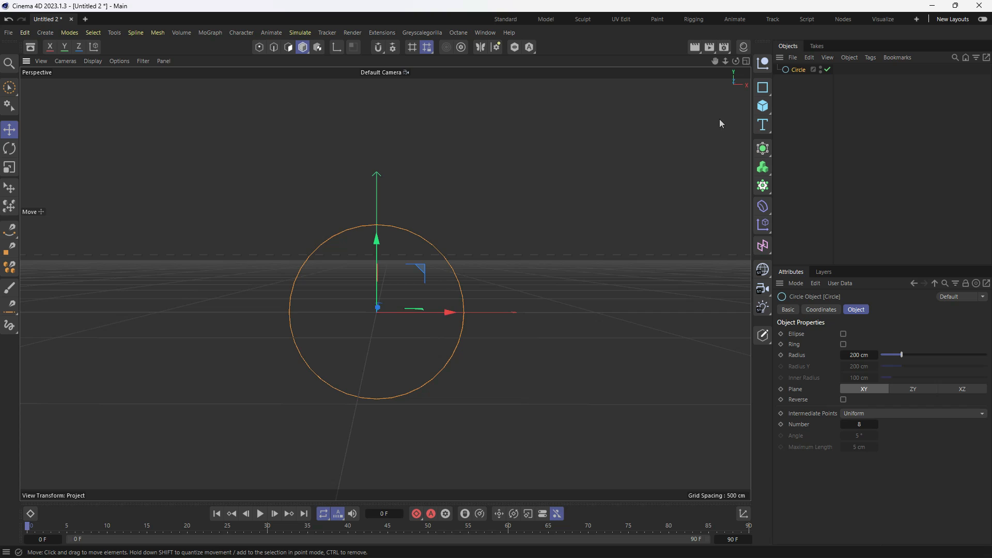
pyautogui.click(763, 87)
pyautogui.click(859, 105)
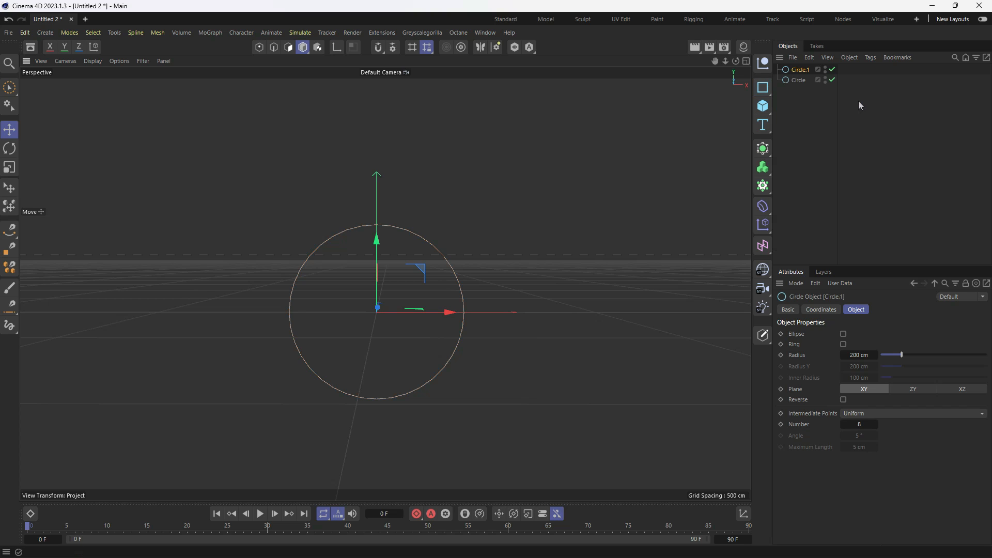
pyautogui.click(800, 80)
pyautogui.click(800, 71)
pyautogui.moveTo(447, 312); pyautogui.dragTo(551, 317)
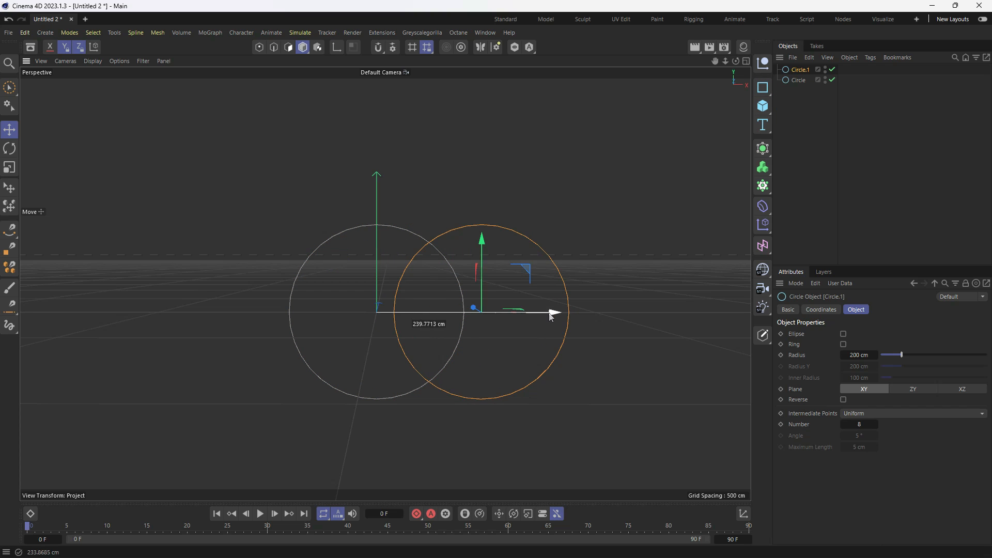
# - Create a Spline Mask object and make both circles its children
pyautogui.click(763, 149)
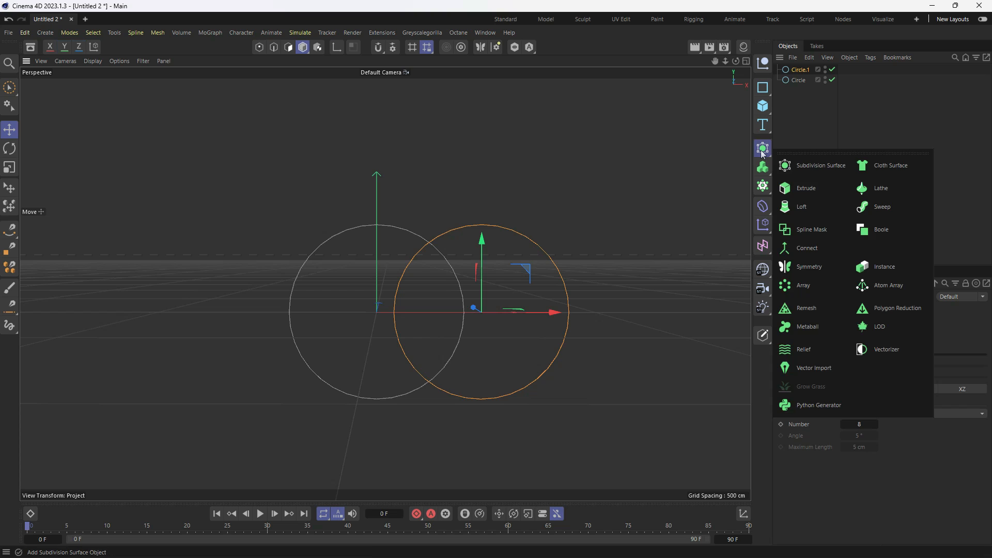
pyautogui.click(807, 230)
pyautogui.moveTo(811, 103); pyautogui.dragTo(805, 72)
pyautogui.click(805, 71)
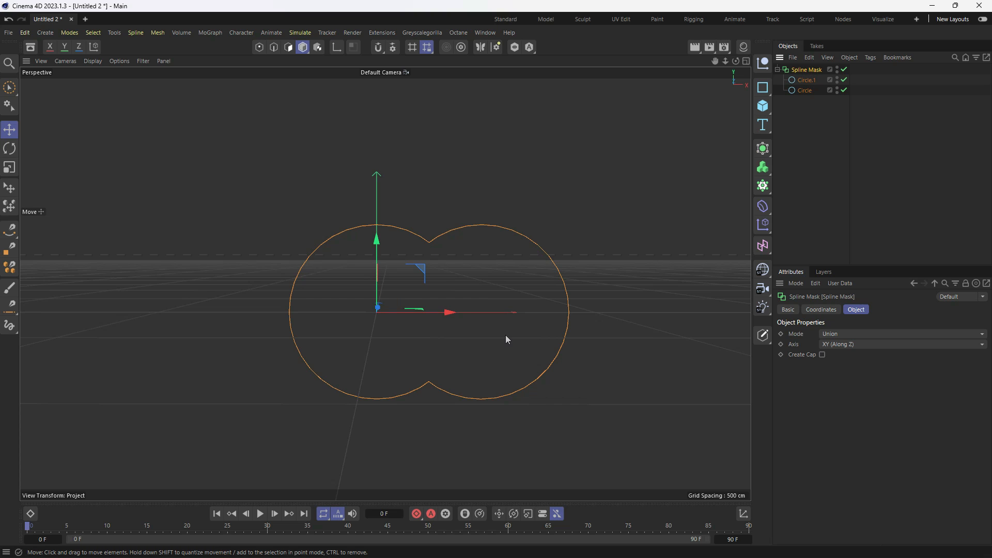
# - Set the Spline Mask mode to A subtract B and move Circle.1 along negative X to the other side of the first circle
pyautogui.click(820, 335)
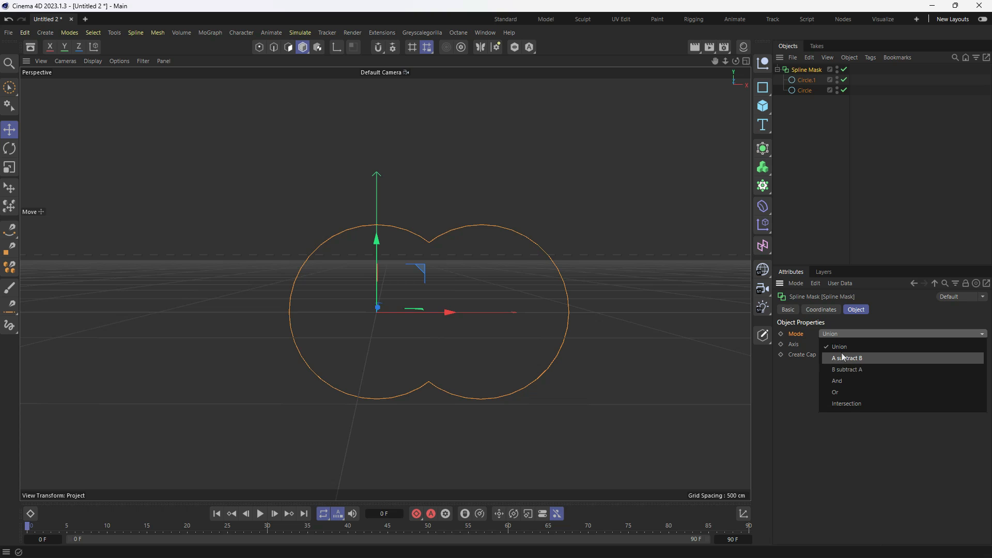
pyautogui.click(848, 361)
pyautogui.click(793, 176)
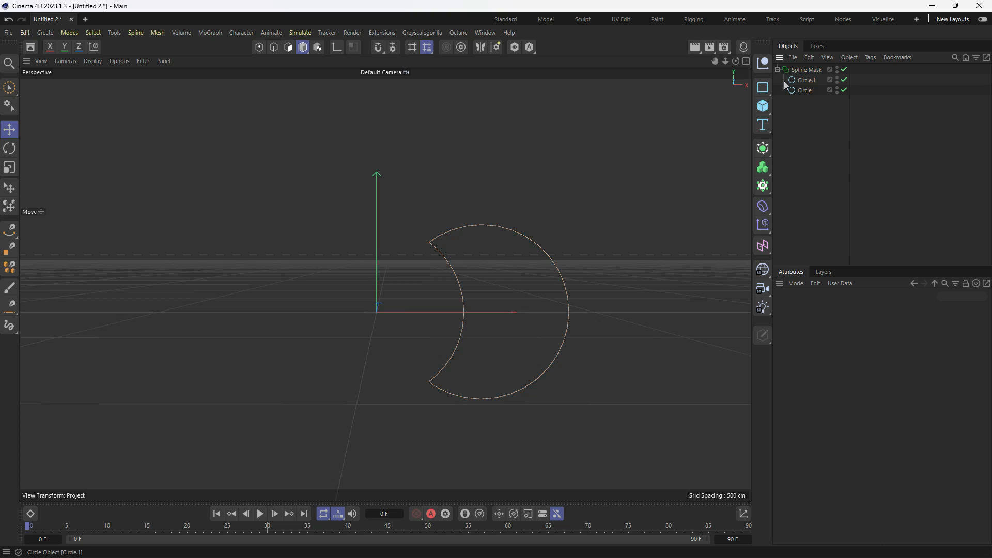
pyautogui.click(802, 82)
pyautogui.moveTo(543, 320); pyautogui.dragTo(309, 359)
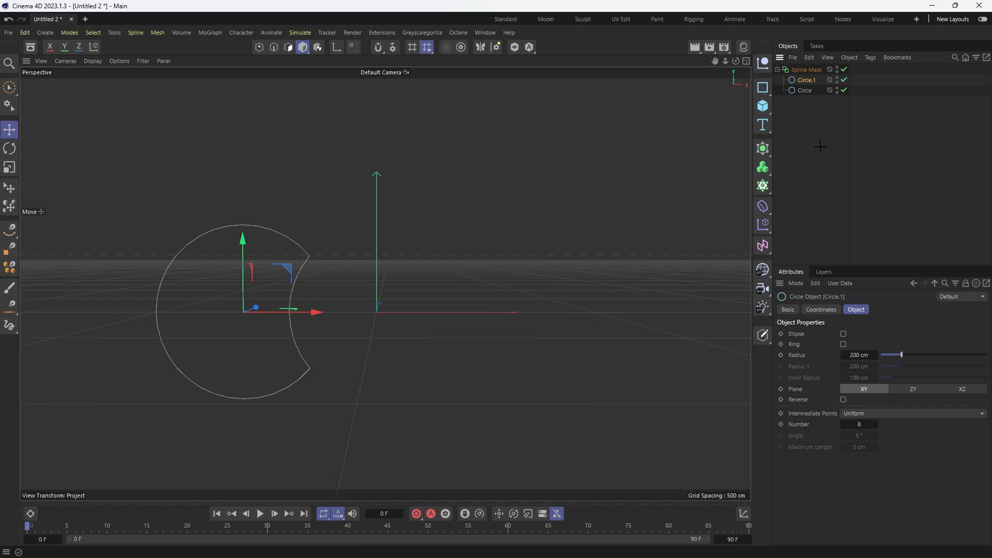
# - Merge the Spline Mask and both circles into a single spline with Connect Objects + Delete
pyautogui.moveTo(821, 145); pyautogui.dragTo(789, 65)
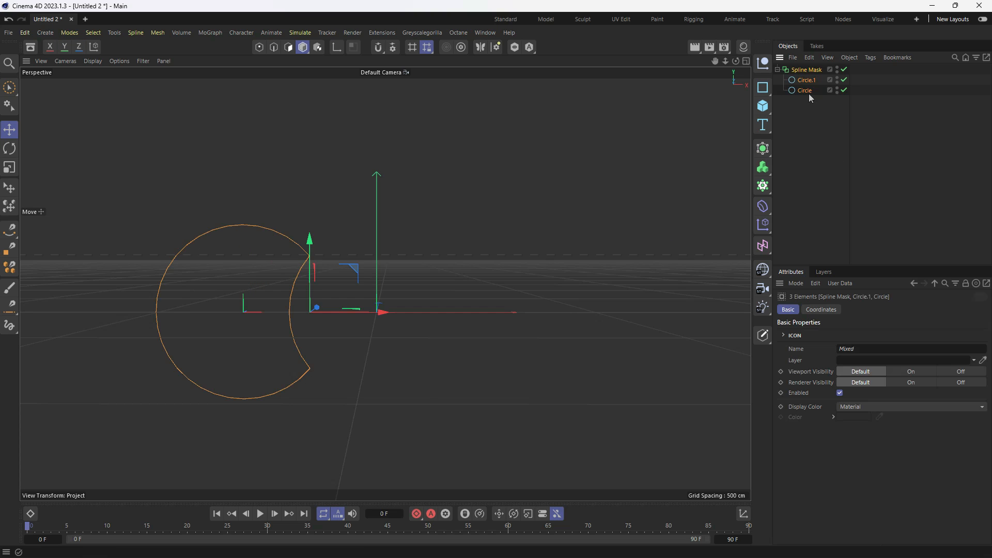
pyautogui.rightClick(808, 73)
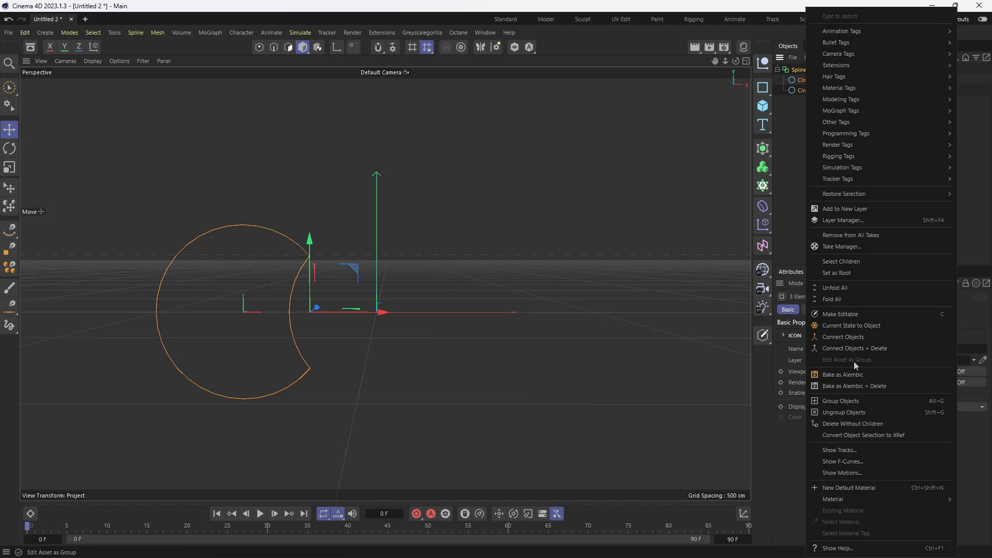
pyautogui.click(848, 349)
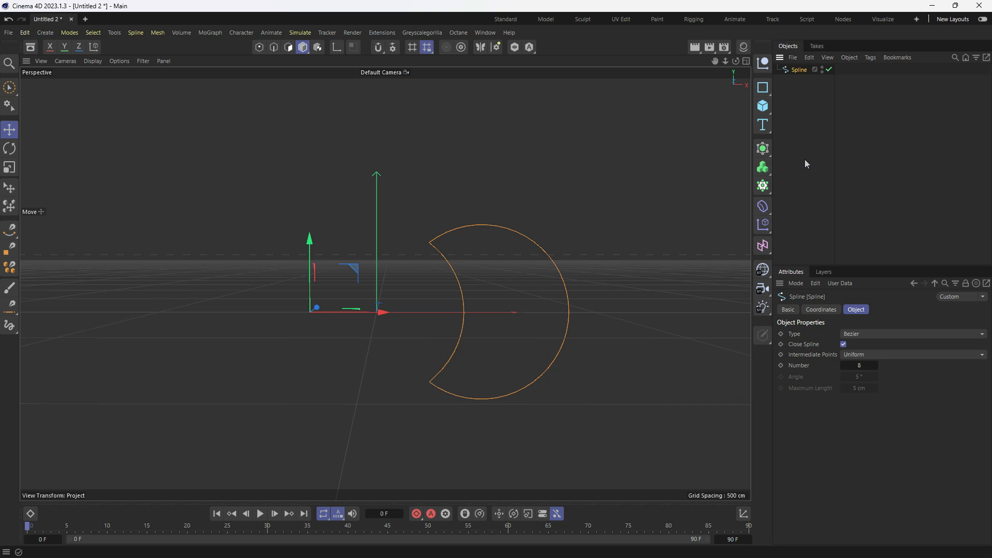
# - Center the merged spline's axis on its points using Axis Center with Points Center, Include Children and Use All Objects enabled
pyautogui.click(788, 117)
pyautogui.click(796, 70)
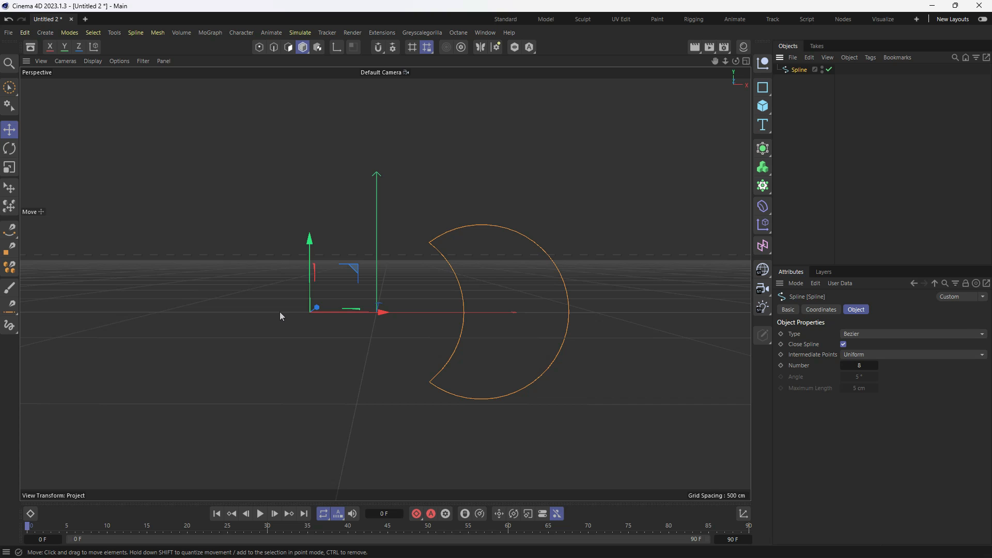
pyautogui.hotkey('shift', 'c')
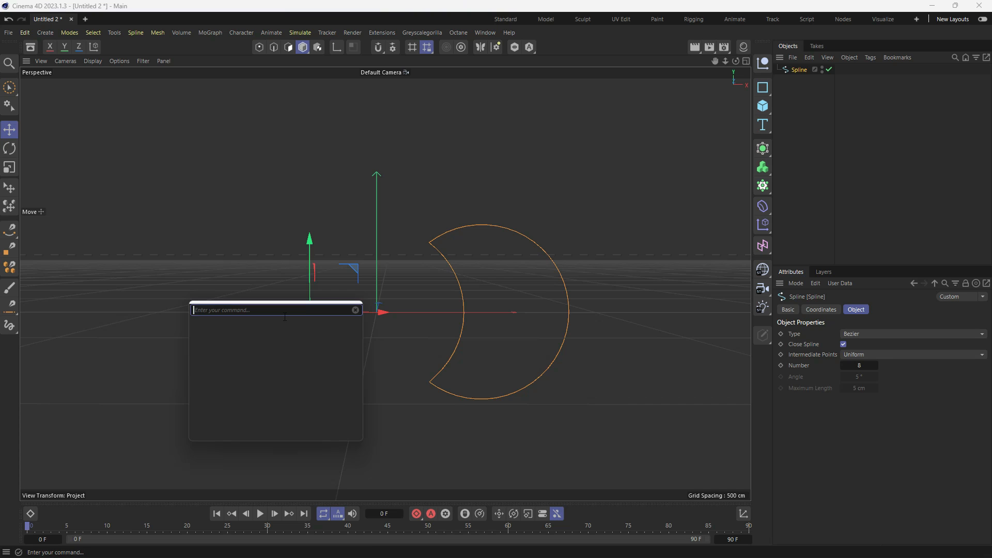
pyautogui.write('axis')
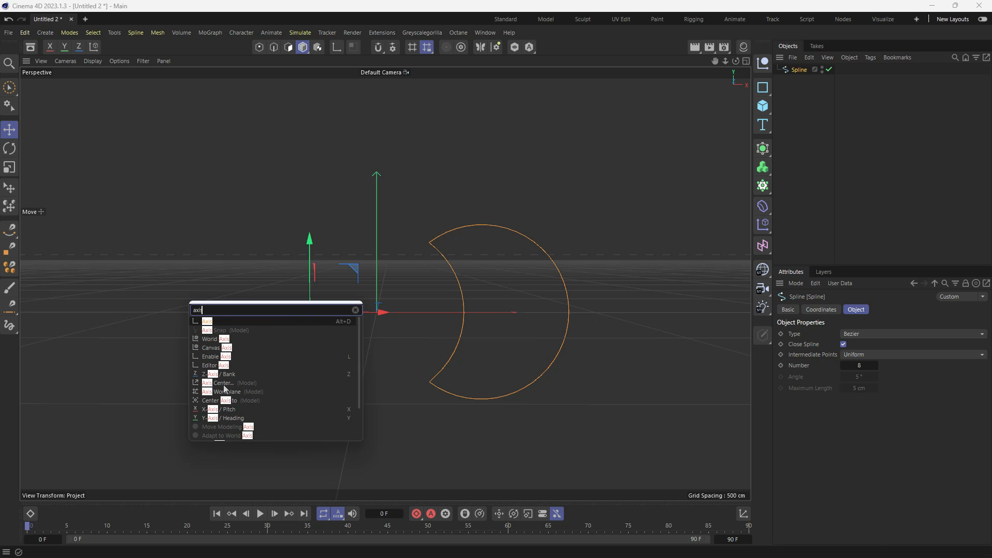
pyautogui.click(224, 385)
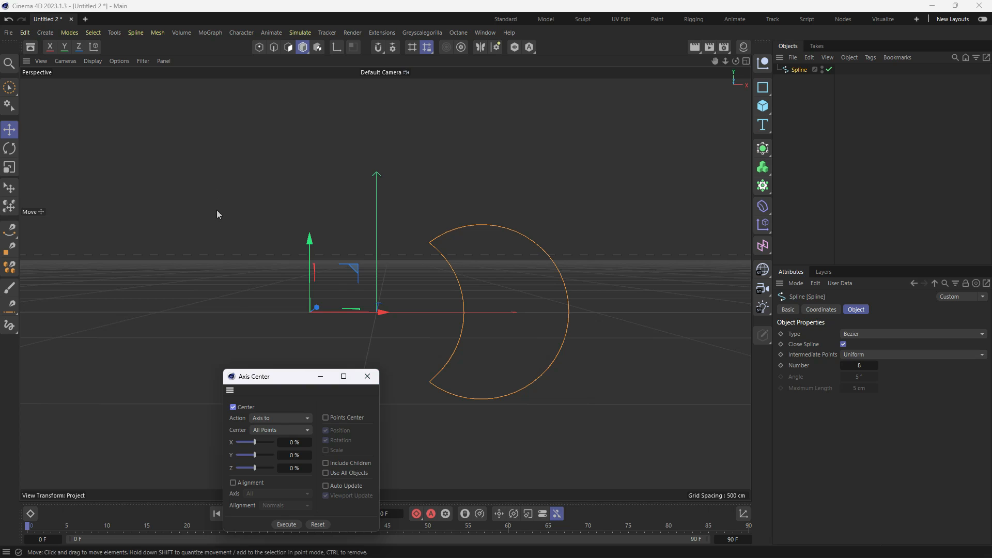
pyautogui.moveTo(277, 377); pyautogui.dragTo(184, 182)
pyautogui.click(232, 223)
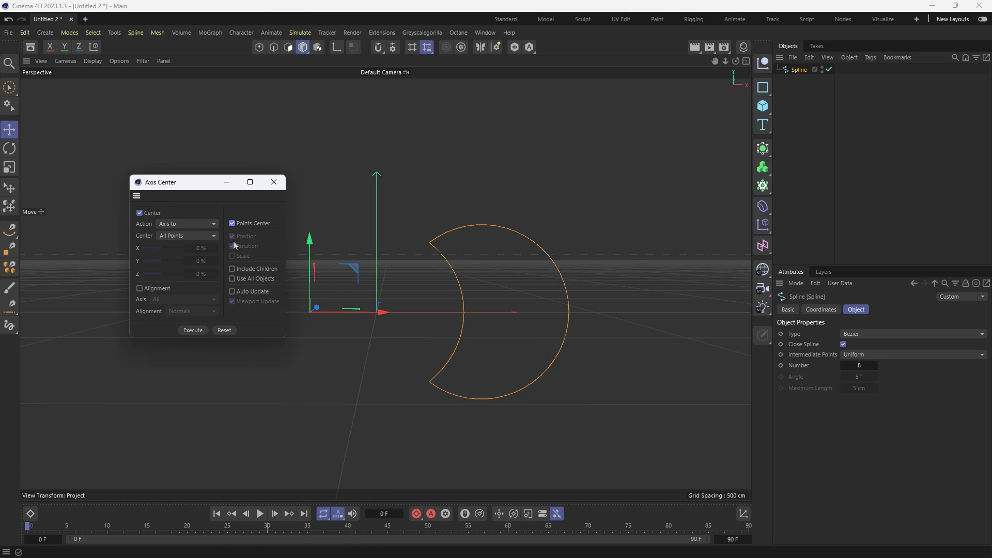
pyautogui.click(232, 269)
pyautogui.click(192, 330)
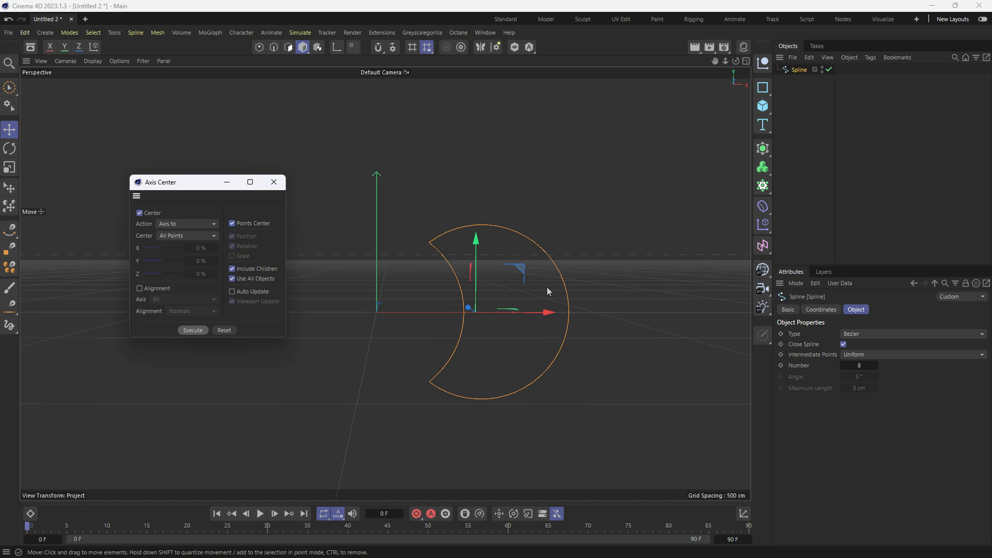
# - Set the spline's X position to 0 cm
pyautogui.click(803, 82)
pyautogui.click(799, 70)
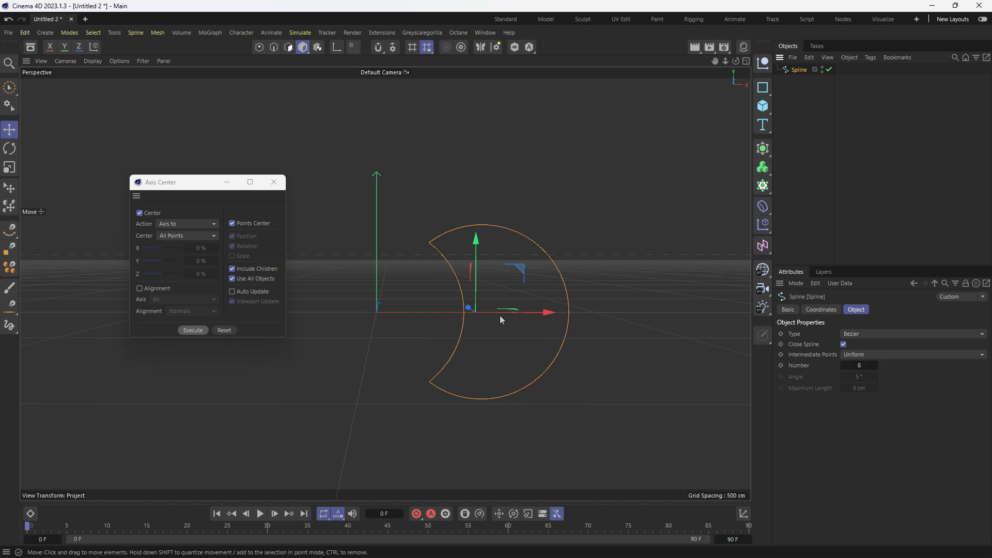
pyautogui.click(821, 309)
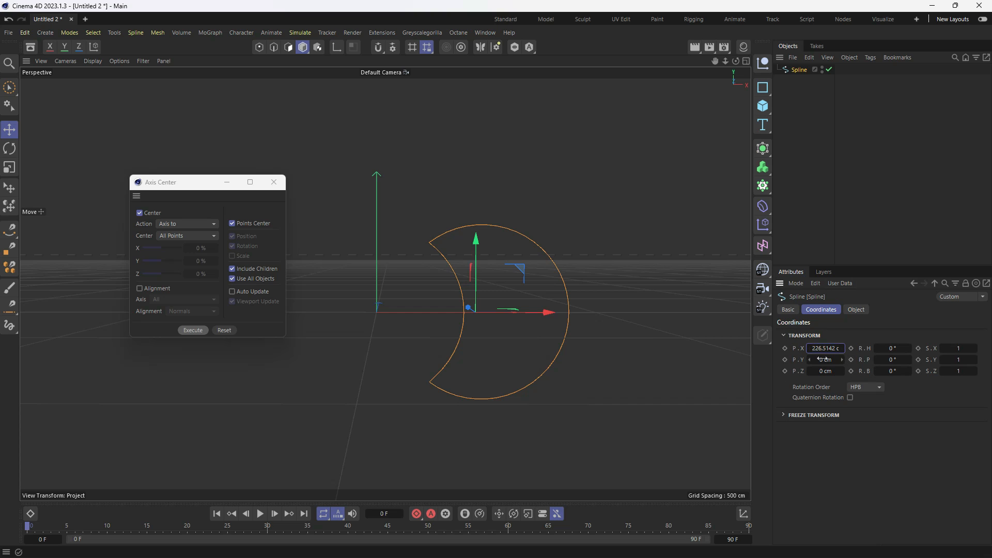
pyautogui.click(827, 348)
pyautogui.write('0')
pyautogui.press('Return')
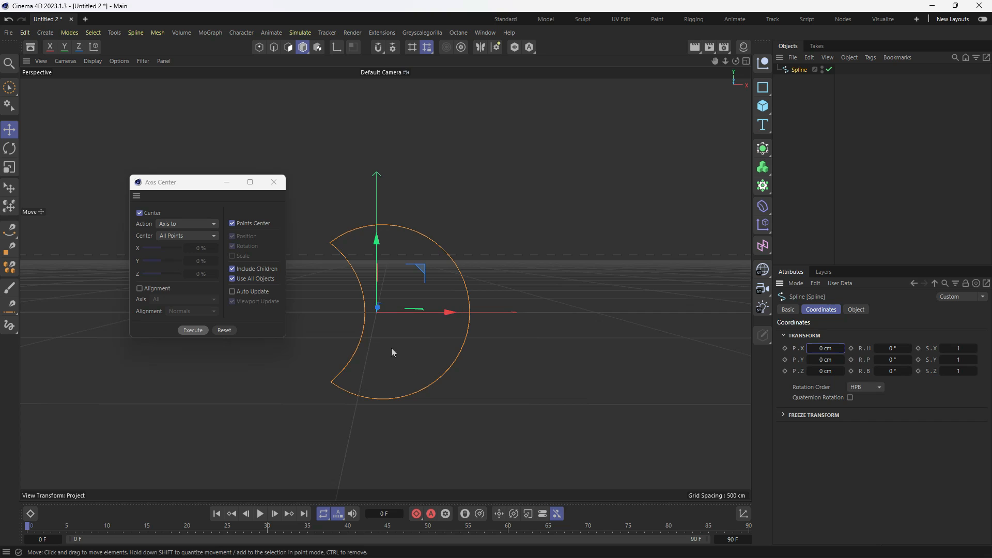
# - Rotate the crescent spline in the XY plane until its cut-out faces the upper right, then close Axis Center and deselect the spline
pyautogui.press('r')
pyautogui.moveTo(343, 312); pyautogui.dragTo(589, 310)
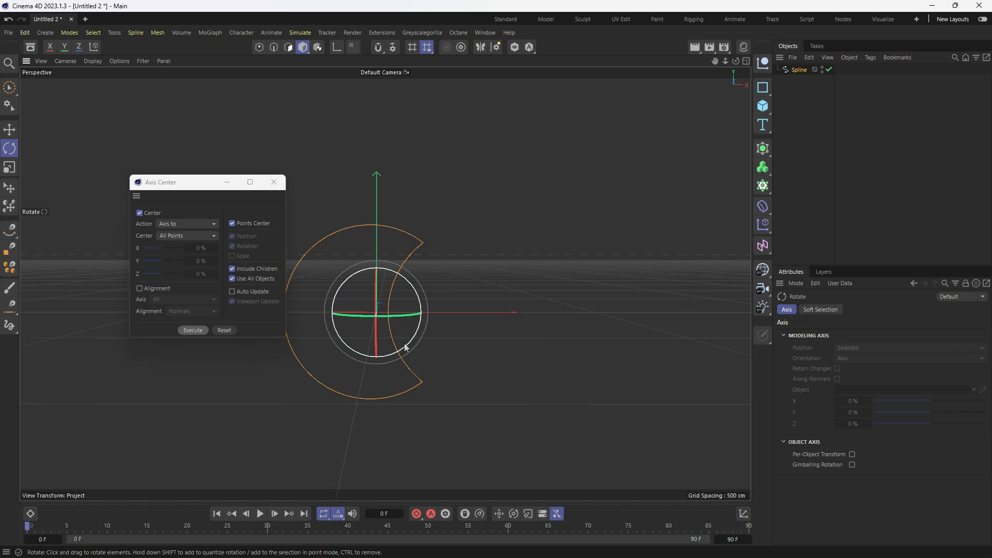
pyautogui.moveTo(405, 343); pyautogui.dragTo(416, 334)
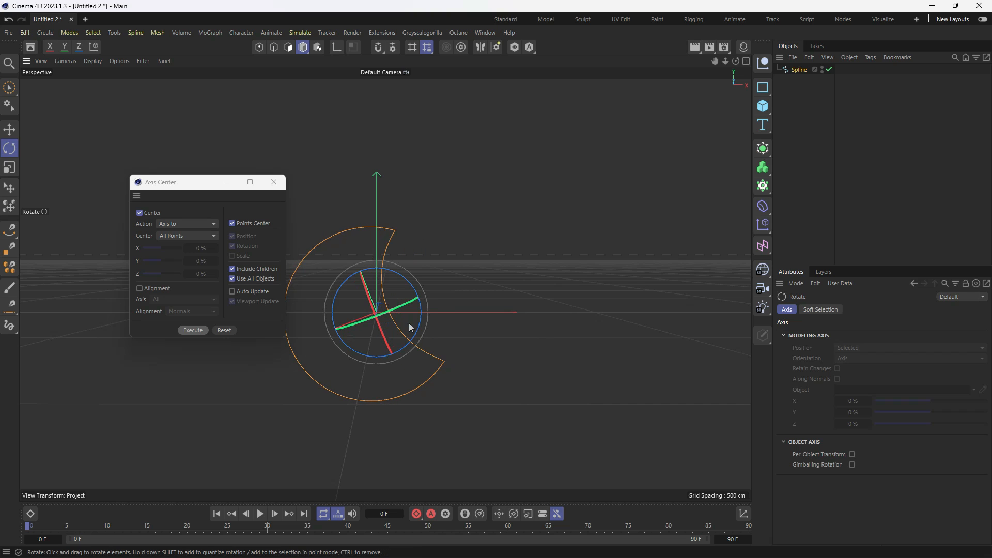
pyautogui.click(273, 182)
pyautogui.click(340, 363)
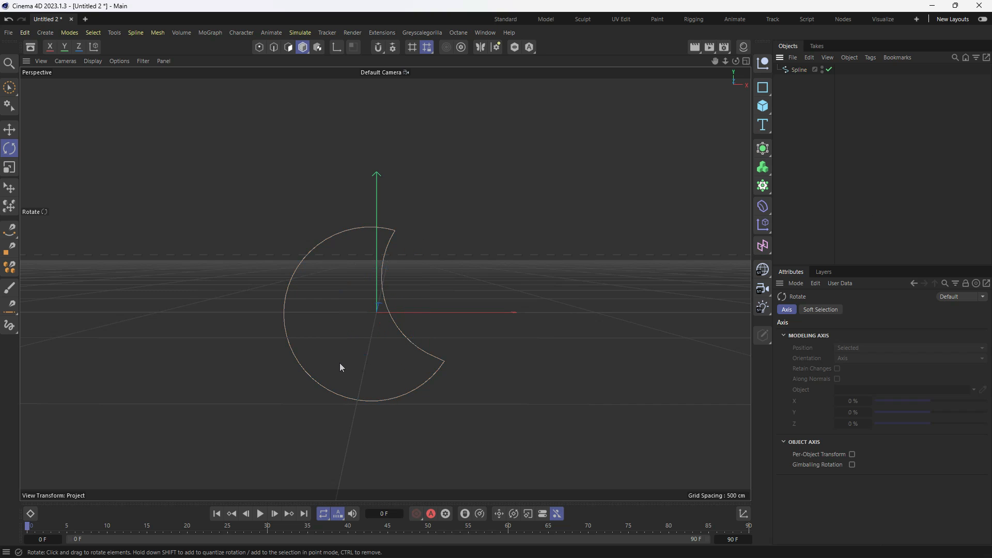
# - Set the render output to the Square (1K) screen preset and close the render settings
pyautogui.keyDown('alt'); pyautogui.moveTo(318, 364); pyautogui.dragTo(326, 342, button='middle'); pyautogui.keyUp('alt')
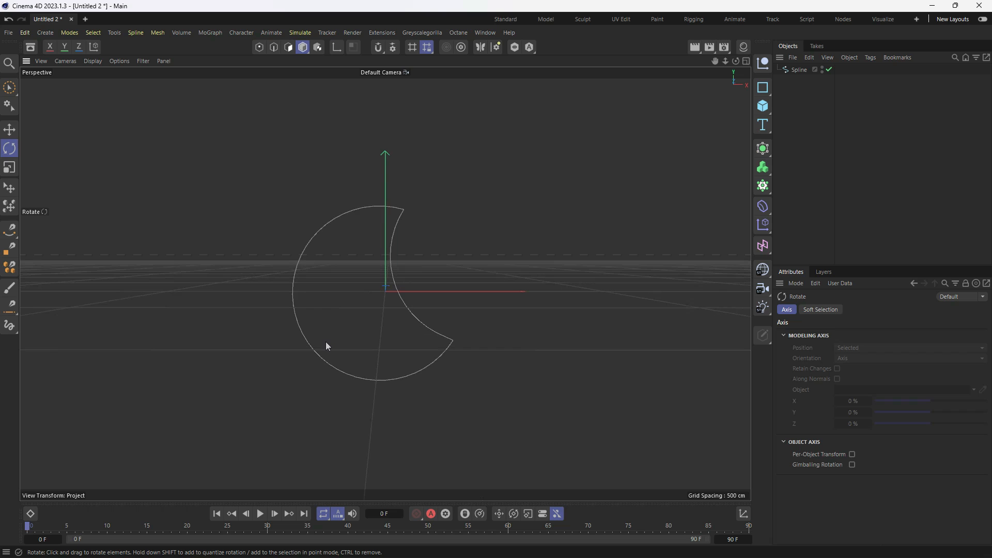
pyautogui.click(726, 50)
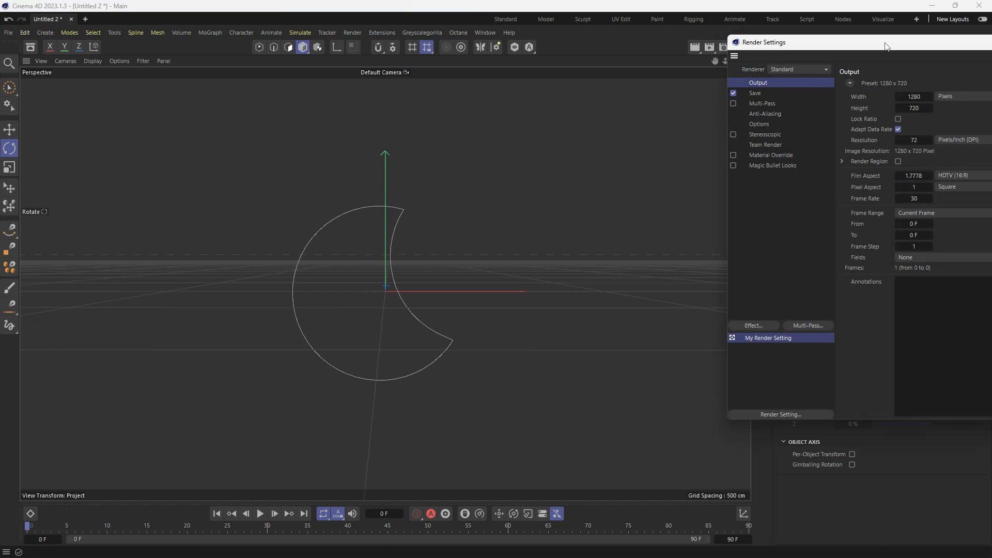
pyautogui.moveTo(900, 52); pyautogui.dragTo(572, 93)
pyautogui.click(525, 123)
pyautogui.moveTo(562, 137)
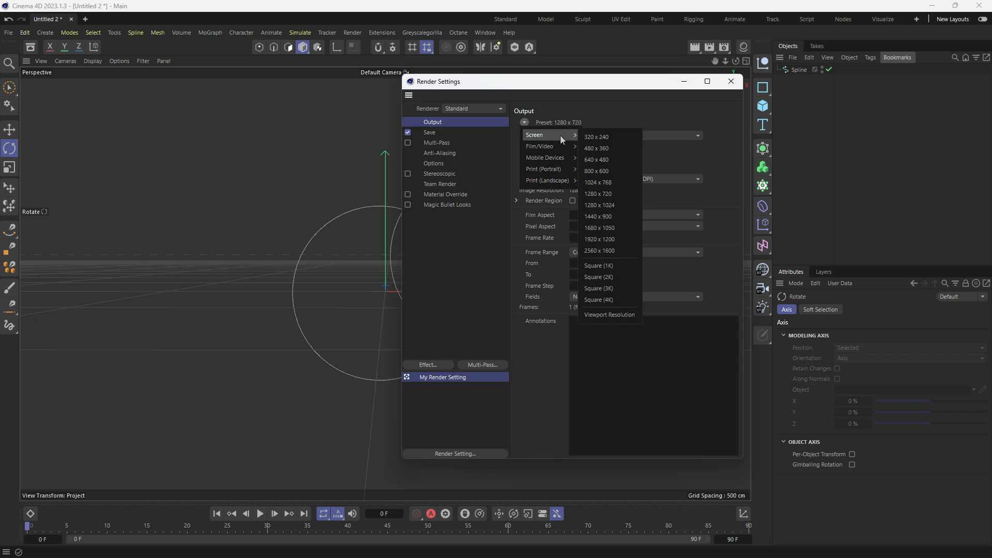
pyautogui.click(613, 267)
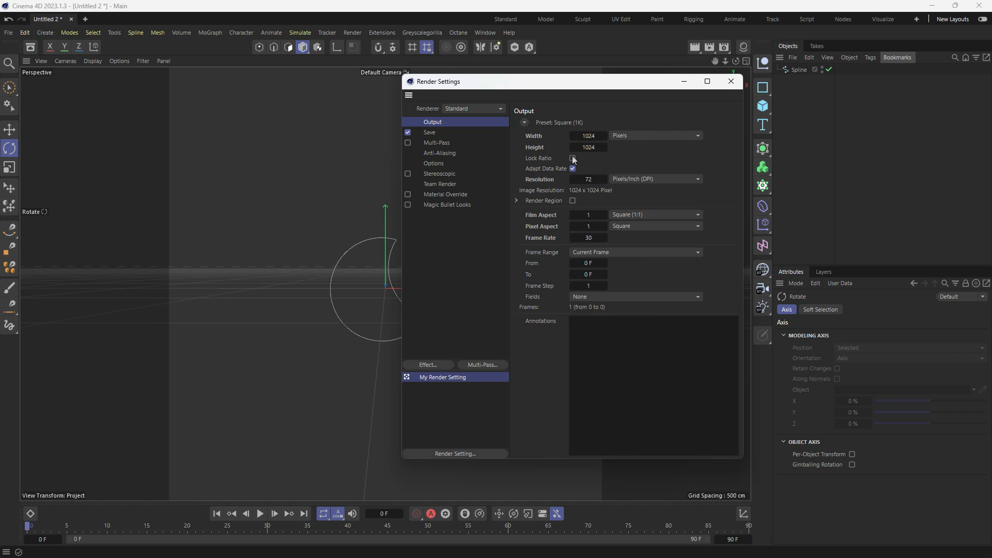
pyautogui.click(738, 82)
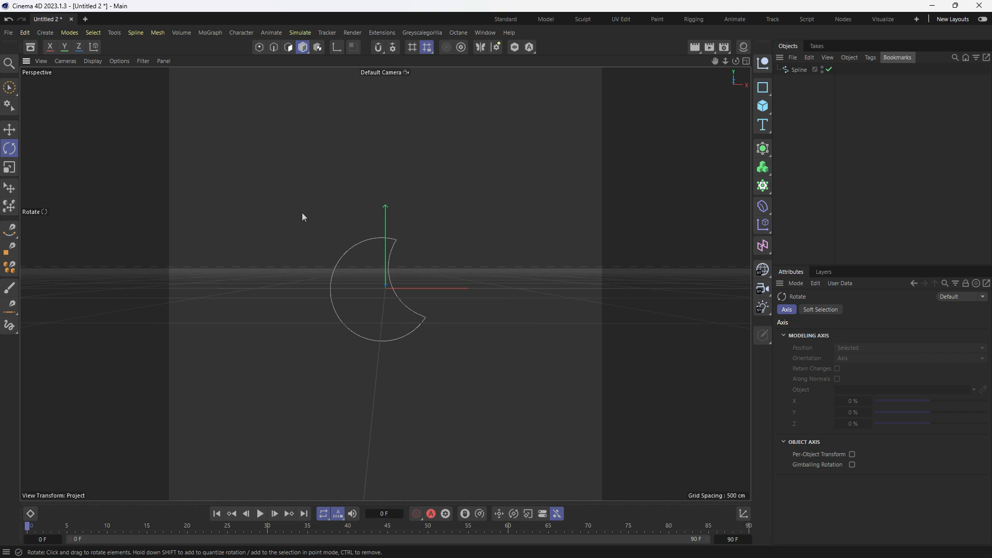
# - Open the Octane Live Viewer, start rendering the scene and zoom out to show the whole square frame
pyautogui.click(460, 33)
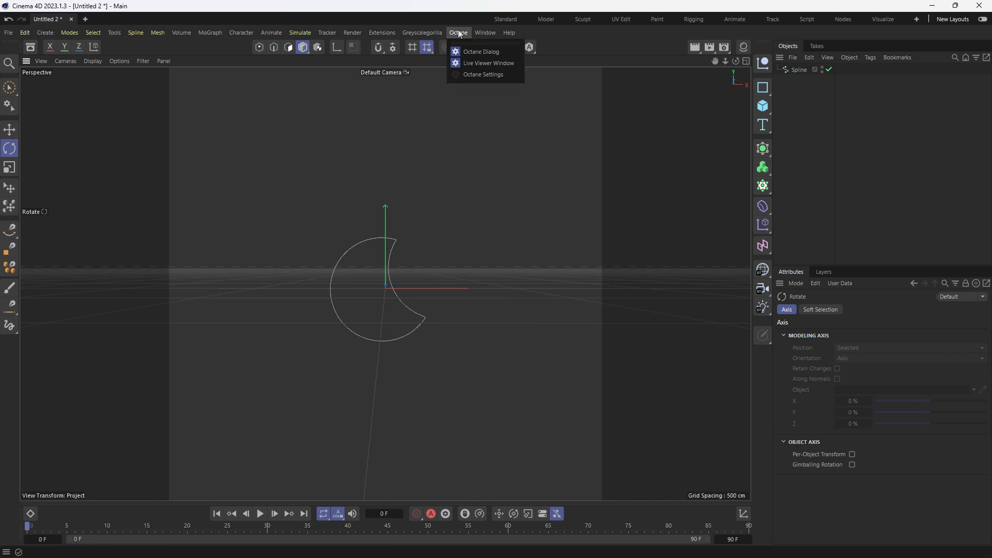
pyautogui.click(478, 64)
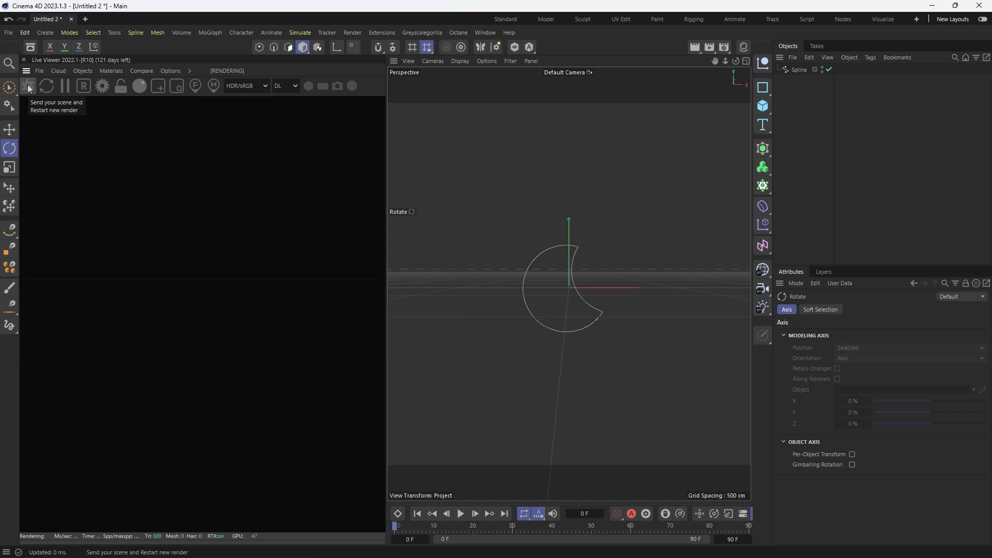
pyautogui.click(28, 87)
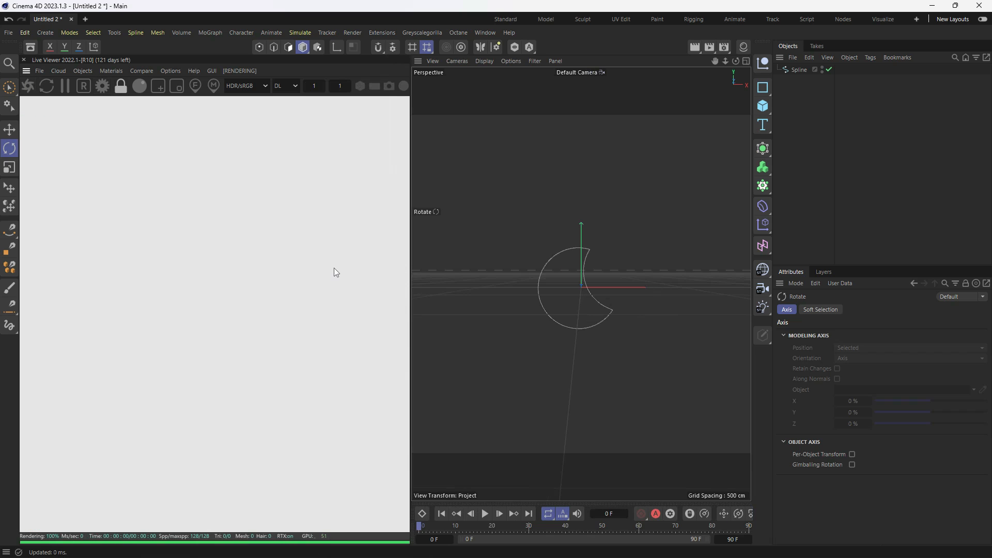
pyautogui.scroll(-2, 281, 272)
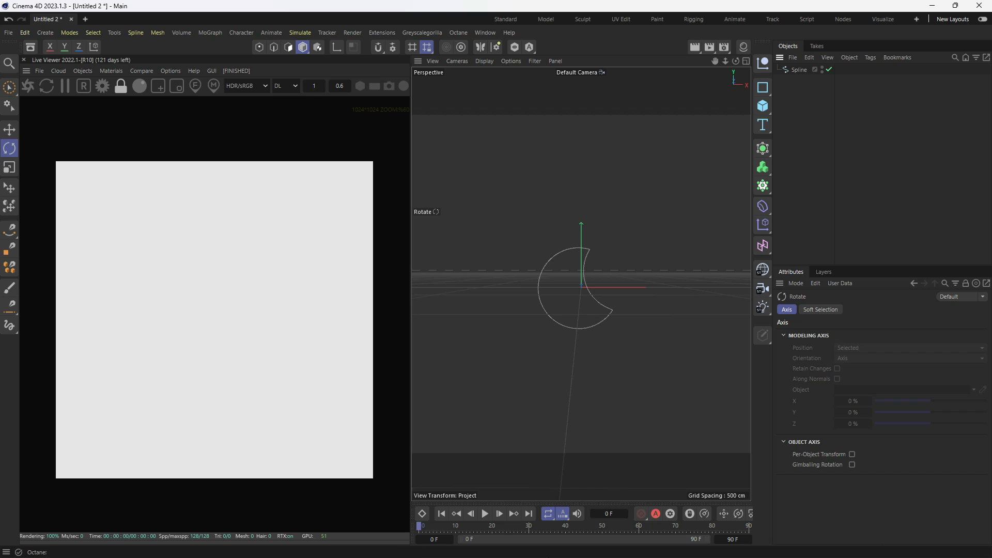
# - Switch to the reference image board and place it, narrowed and lengthened, over the right part of the Live Viewer
pyautogui.press('super')
pyautogui.click(633, 548)
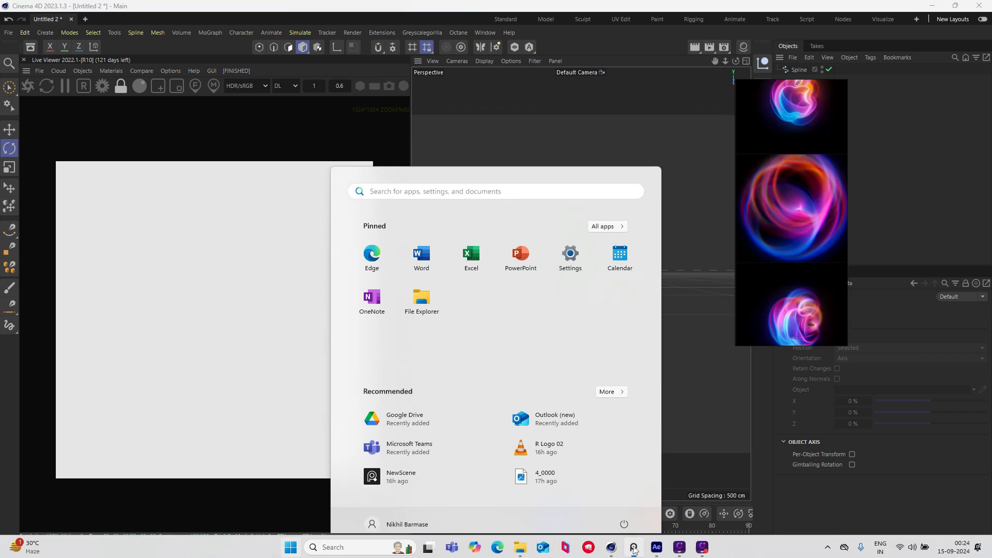
pyautogui.moveTo(790, 252); pyautogui.dragTo(303, 290)
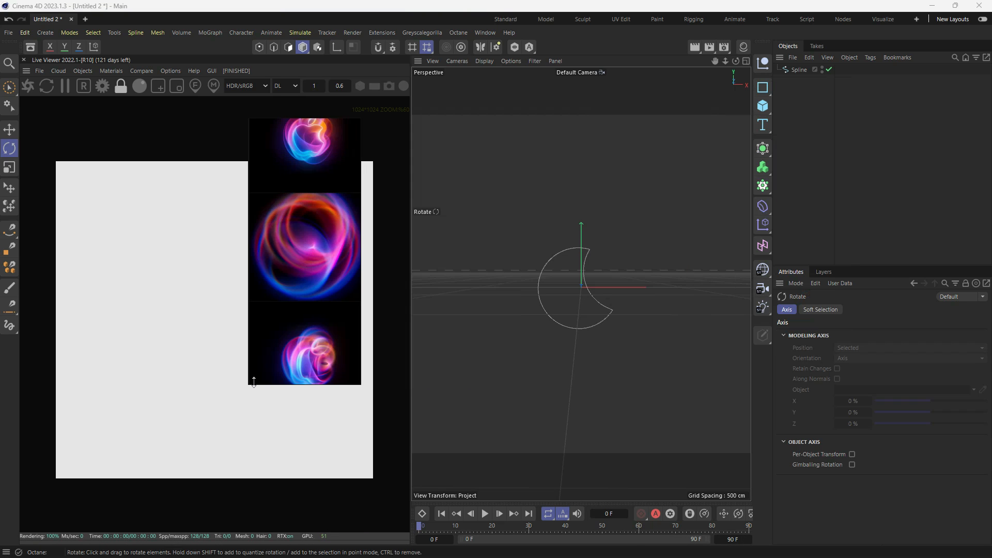
pyautogui.moveTo(248, 386); pyautogui.dragTo(267, 412)
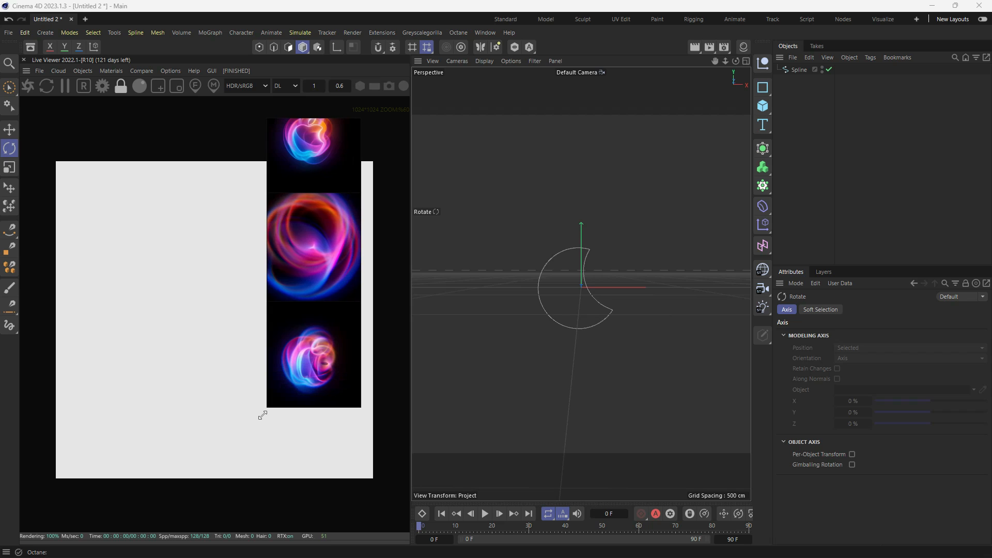
pyautogui.moveTo(308, 240); pyautogui.dragTo(305, 215, button='middle')
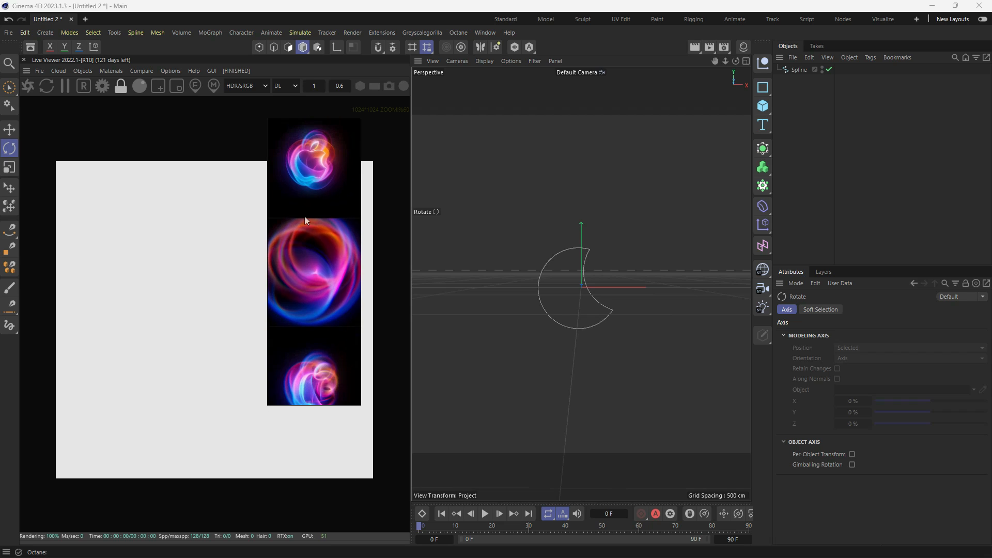
pyautogui.moveTo(315, 170); pyautogui.dragTo(345, 202, button='right')
# - Frame the glowing logo references in the board and shrink the Live Viewer render so both sit side by side
pyautogui.scroll(2, 345, 202)
pyautogui.scroll(-3, 342, 201)
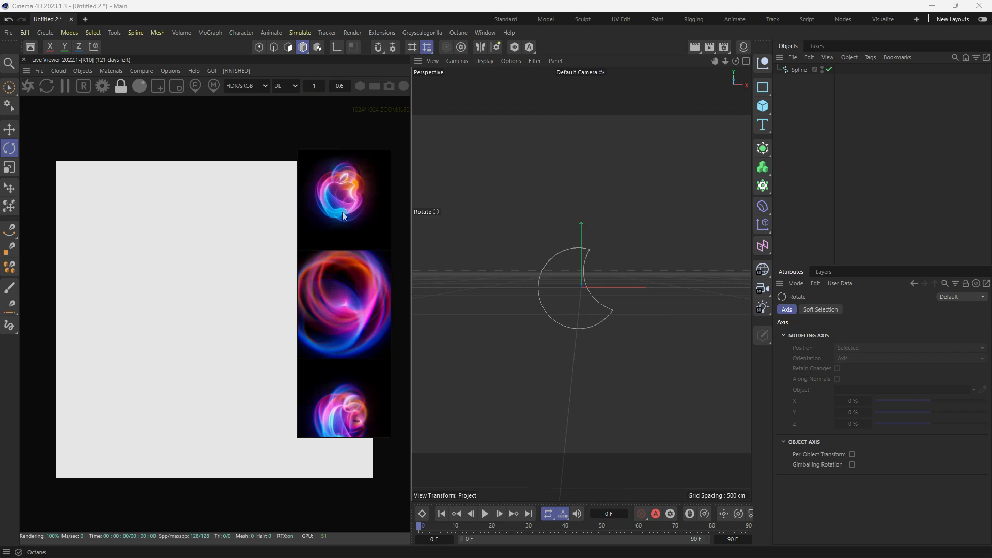
pyautogui.moveTo(336, 248); pyautogui.dragTo(340, 259, button='middle')
pyautogui.scroll(2, 342, 262)
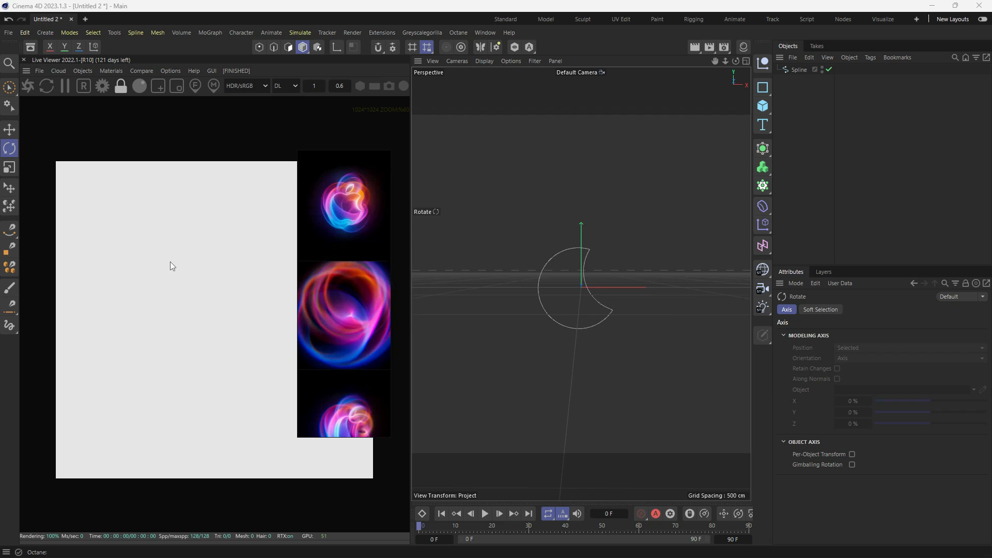
pyautogui.moveTo(169, 262); pyautogui.dragTo(164, 222, button='middle')
pyautogui.scroll(-1, 135, 234)
pyautogui.scroll(-1, 155, 232)
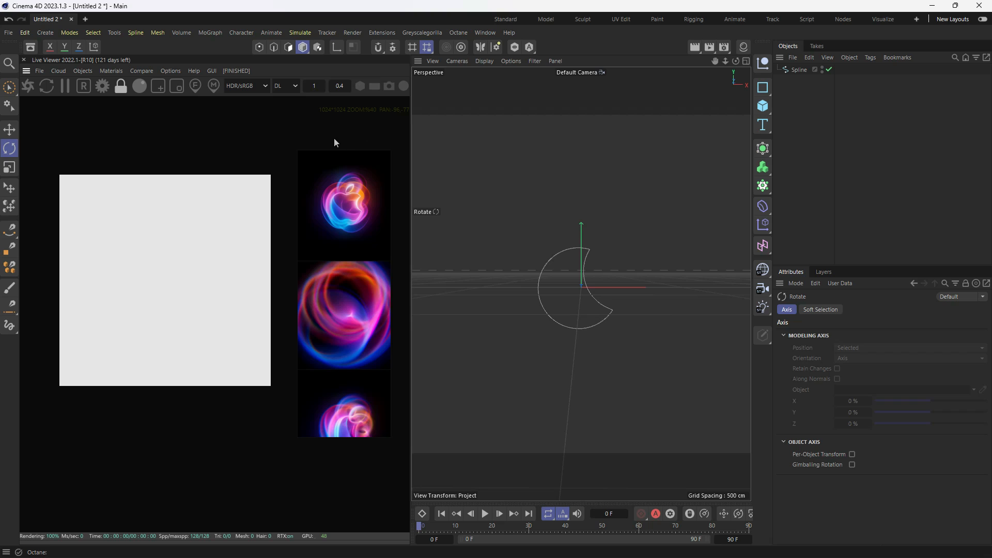
pyautogui.click(83, 70)
pyautogui.moveTo(111, 70)
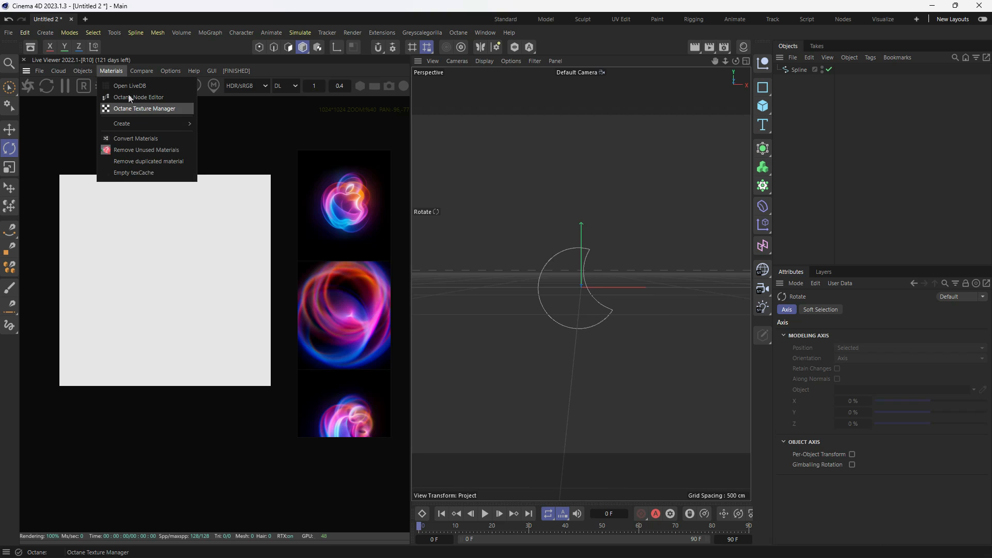
pyautogui.moveTo(170, 123)
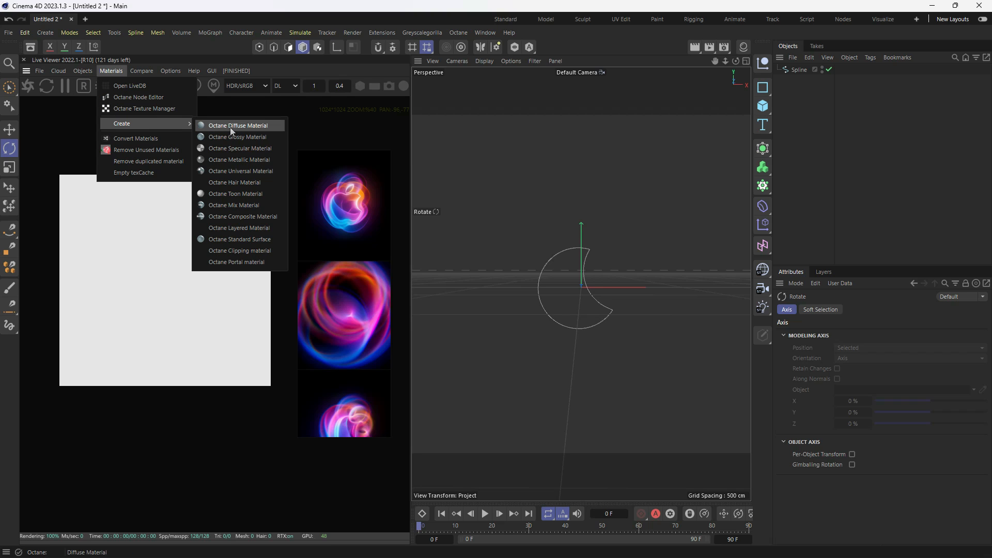
pyautogui.click(817, 119)
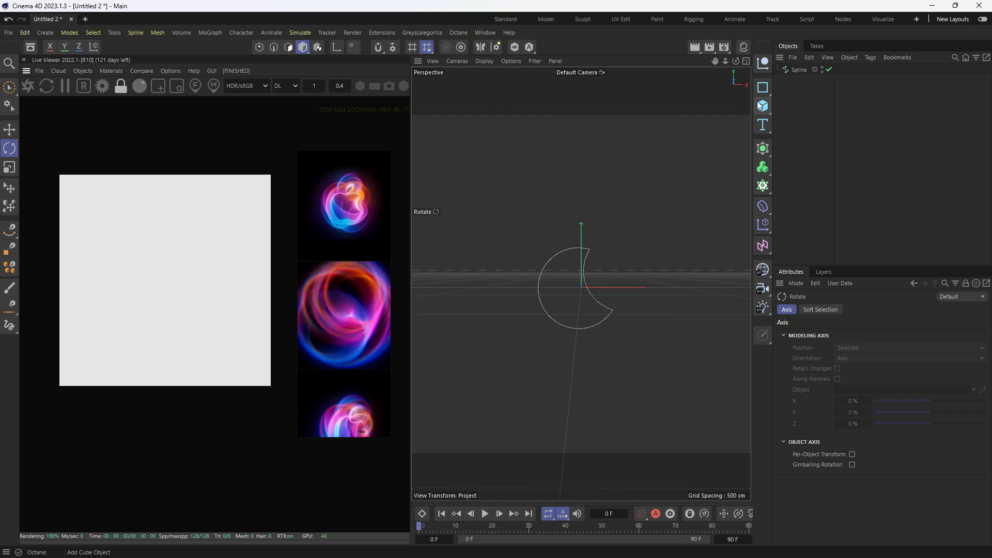
# - Add a Sweep generator and a Circle spline, and nest the circle and the crescent spline under the Sweep
pyautogui.click(763, 150)
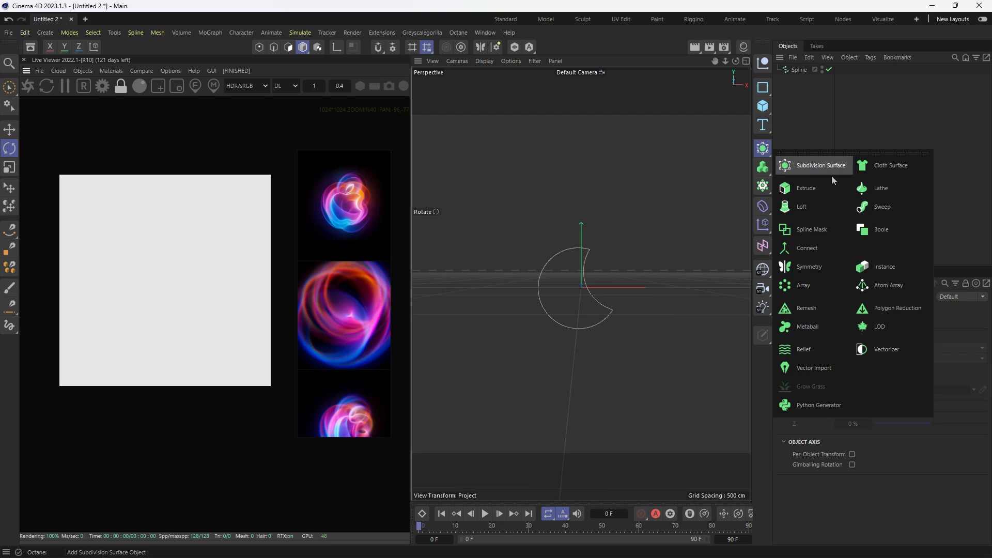
pyautogui.click(882, 208)
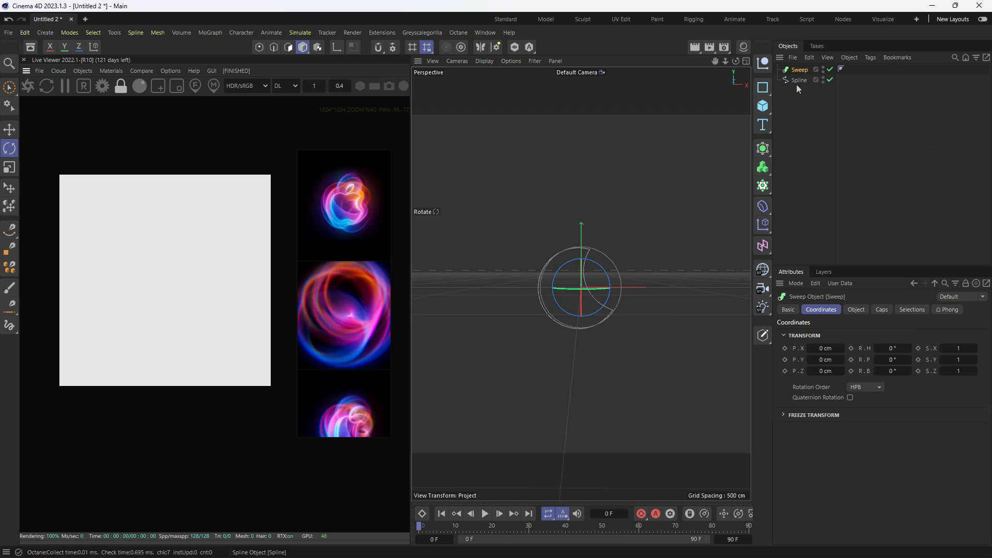
pyautogui.click(763, 88)
pyautogui.click(865, 105)
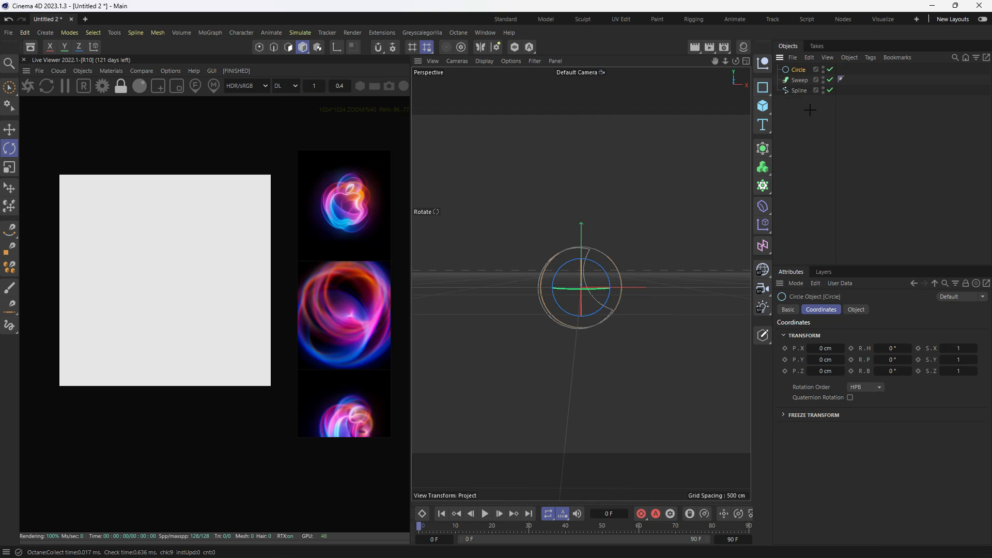
pyautogui.click(801, 97)
pyautogui.moveTo(800, 96); pyautogui.dragTo(802, 82)
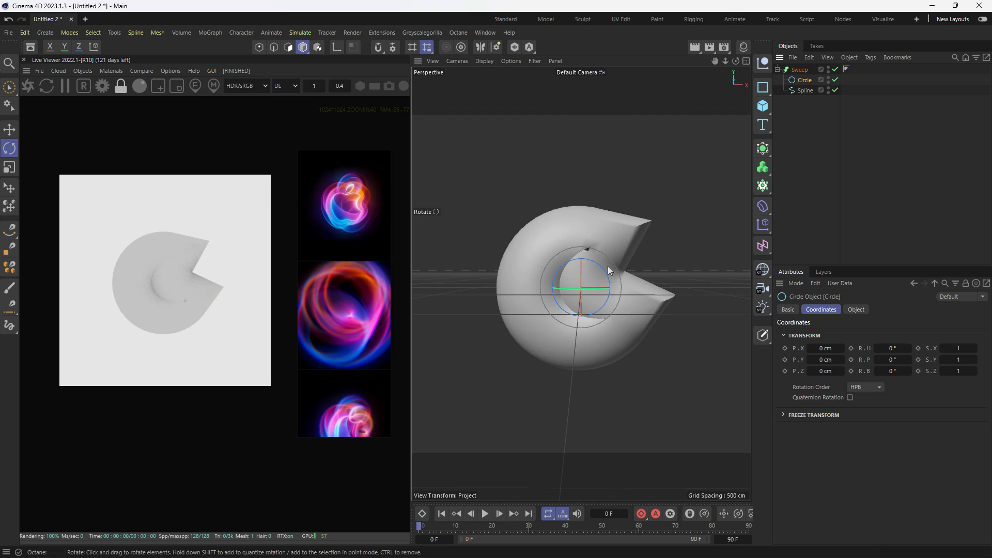
# - Set the circle profile's radius to 1 cm and deselect it
pyautogui.click(851, 310)
pyautogui.moveTo(898, 357); pyautogui.dragTo(872, 357)
pyautogui.write('1')
pyautogui.press('Return')
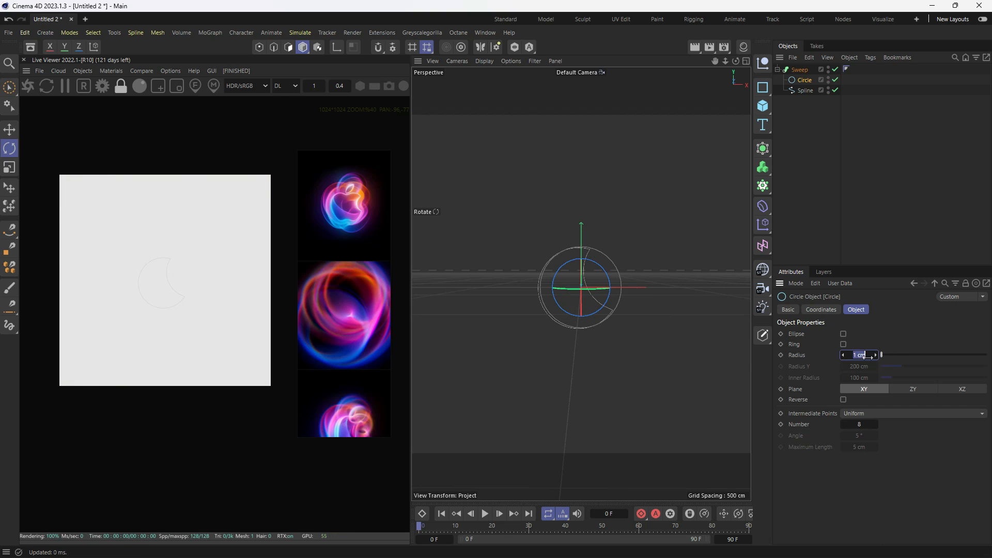
pyautogui.click(822, 206)
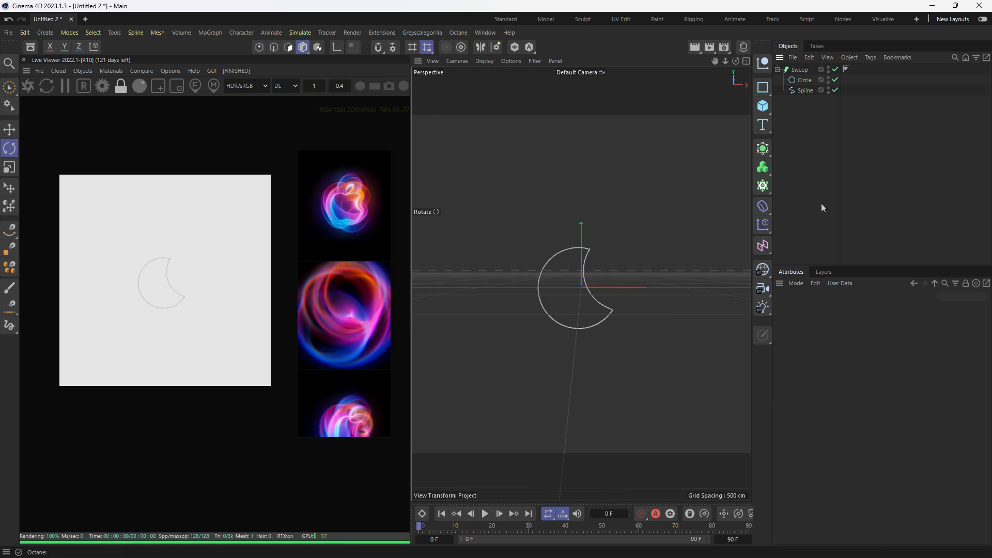
# - Add an Octane camera, look through it and set its focal length to Normal Lens (50 mm)
pyautogui.click(83, 70)
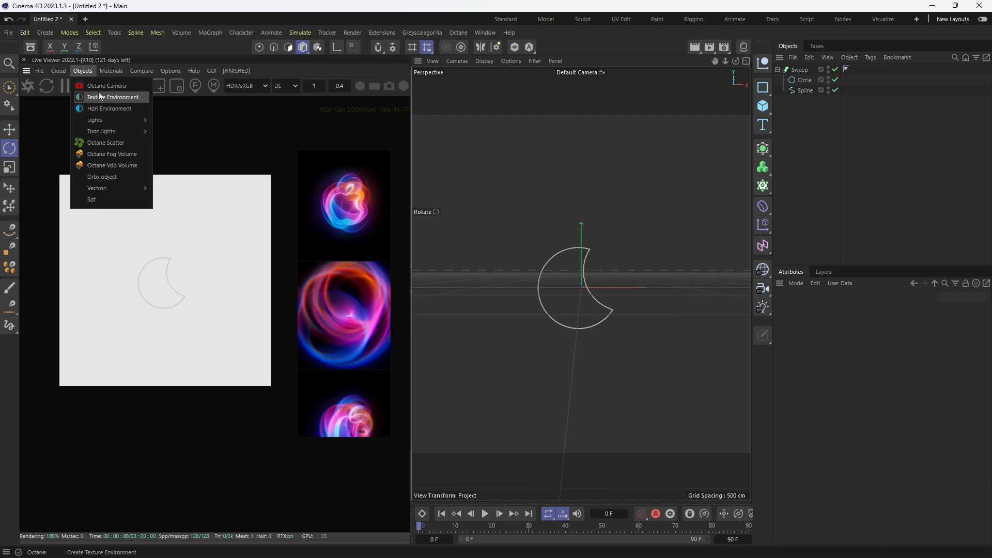
pyautogui.click(95, 84)
pyautogui.click(852, 70)
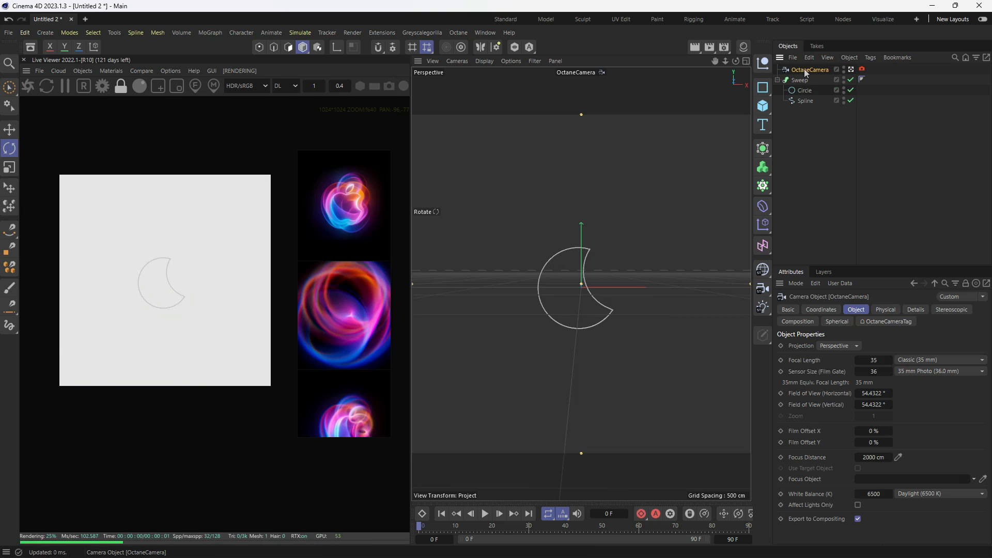
pyautogui.click(927, 364)
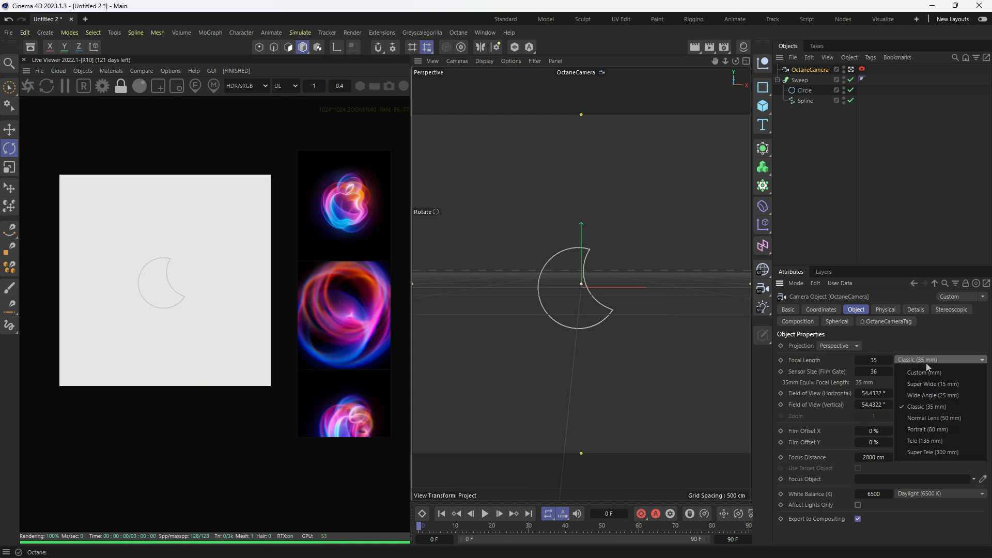
pyautogui.click(933, 418)
# - Set the camera's heading and pitch rotation to 0°
pyautogui.click(832, 310)
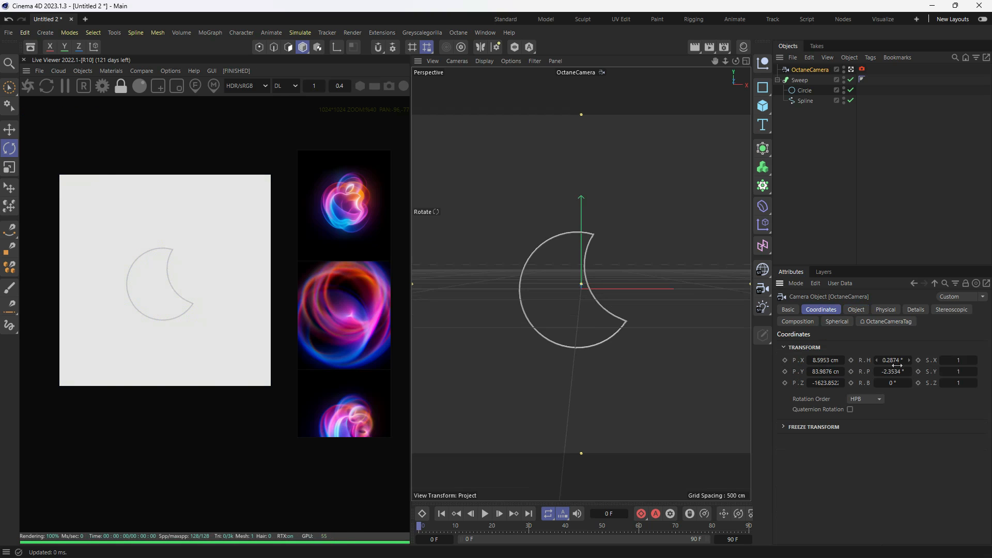
pyautogui.click(900, 361)
pyautogui.click(903, 375)
pyautogui.write('0')
pyautogui.press('Return')
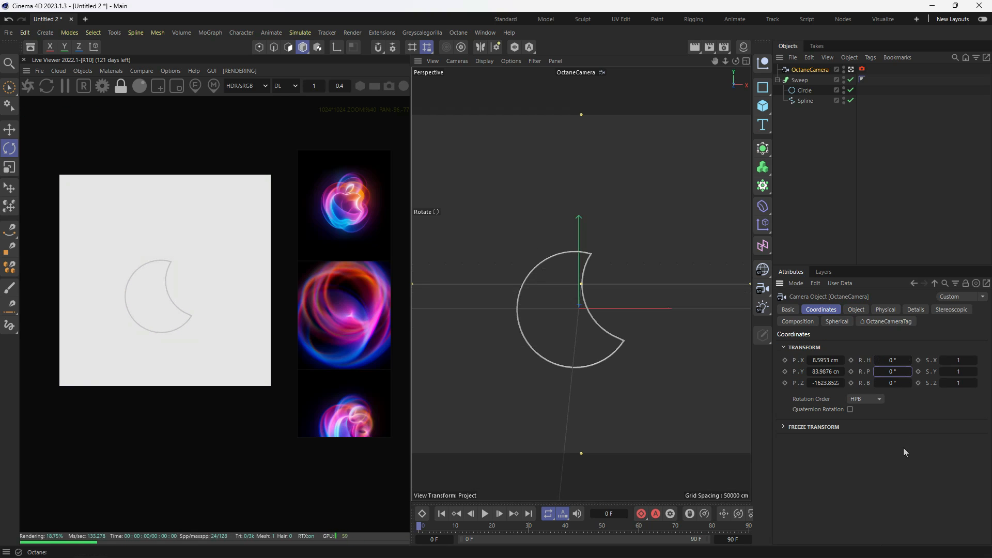
# - Move the camera closer and centre the crescent in the frame, at about X -11.6, Y 9.9 and Z -1354.6 cm
pyautogui.scroll(2, 566, 334)
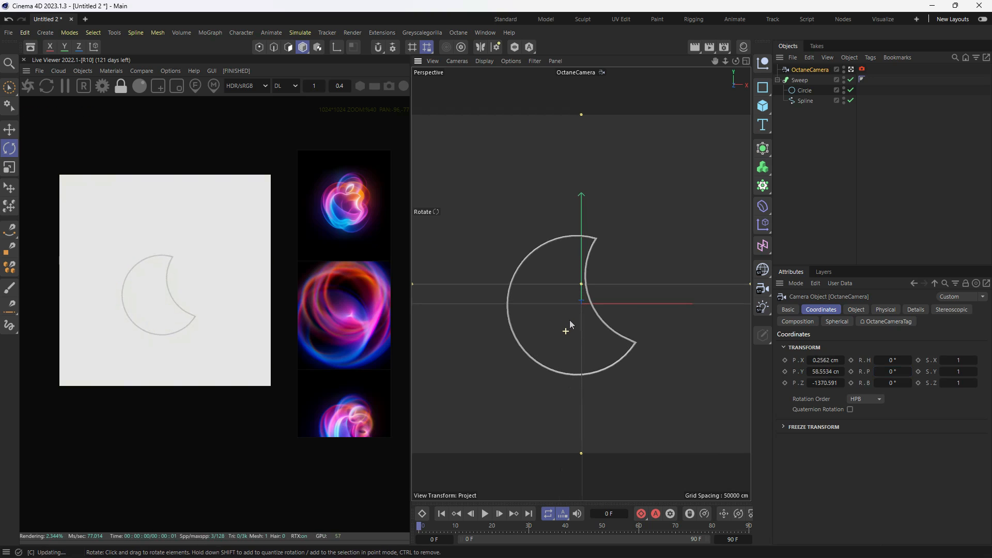
pyautogui.scroll(1, 571, 333)
pyautogui.keyDown('alt'); pyautogui.moveTo(579, 322); pyautogui.dragTo(570, 320, button='middle'); pyautogui.keyUp('alt')
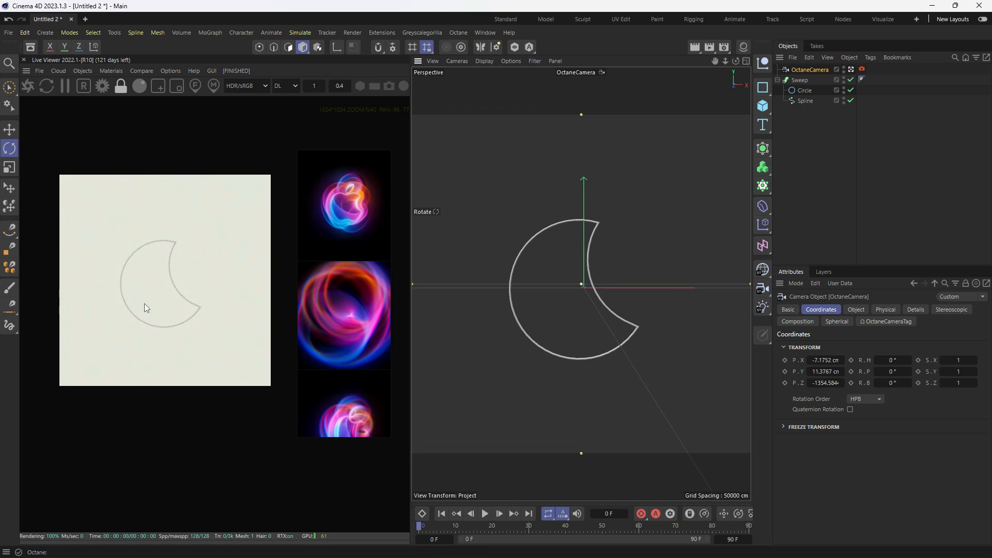
pyautogui.keyDown('alt'); pyautogui.moveTo(610, 287); pyautogui.dragTo(594, 288, button='middle'); pyautogui.keyUp('alt')
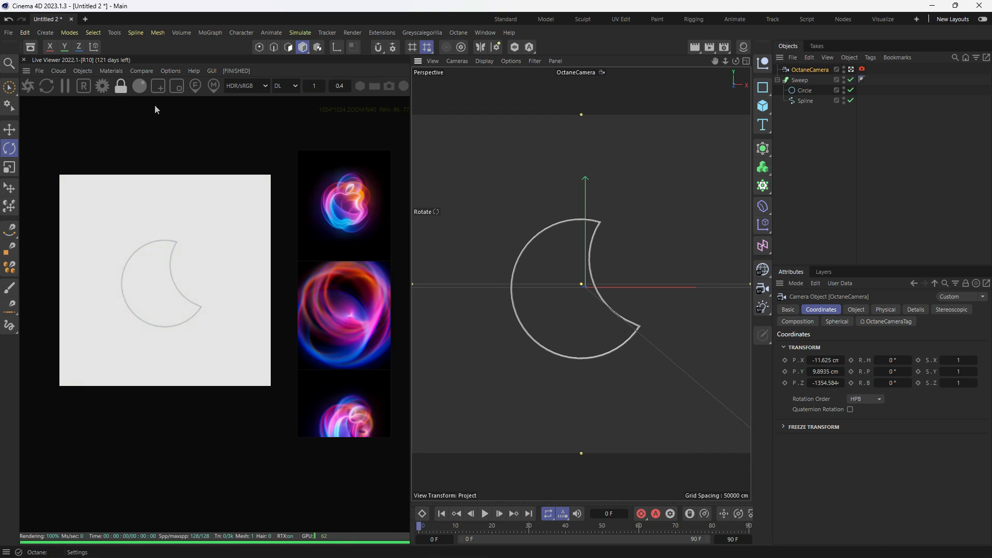
# - Show the material manager, create an Octane Diffuse material and assign it to the Sweep
pyautogui.click(744, 47)
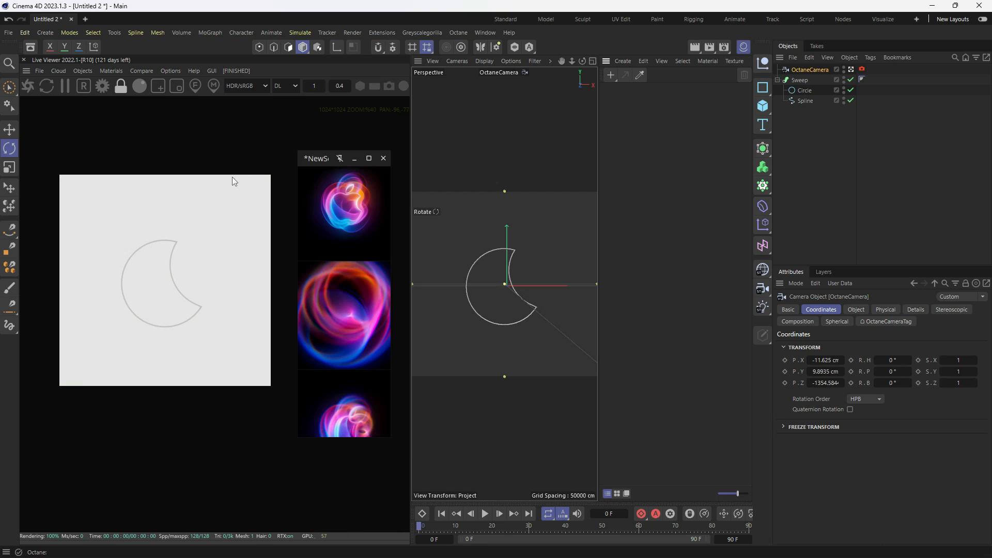
pyautogui.click(106, 71)
pyautogui.moveTo(131, 122)
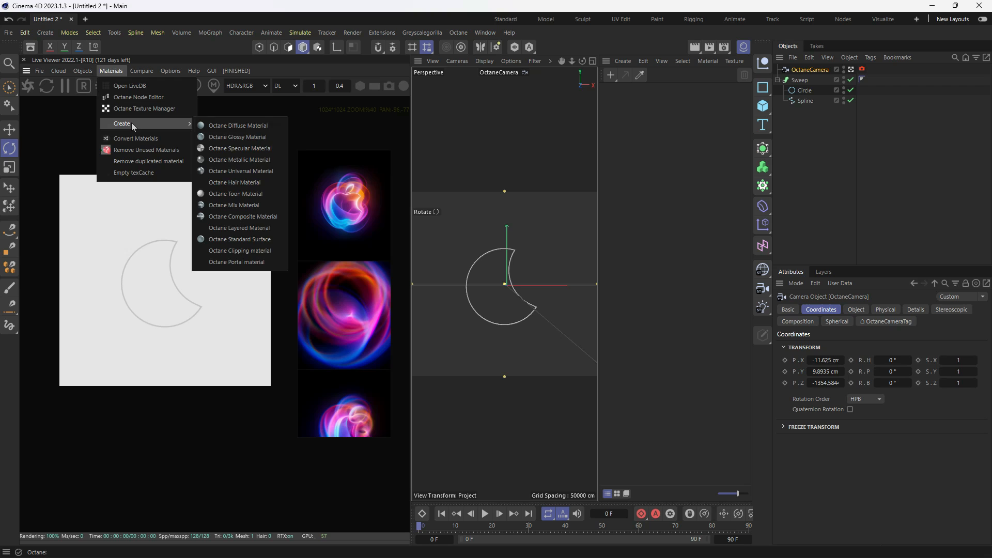
pyautogui.click(218, 127)
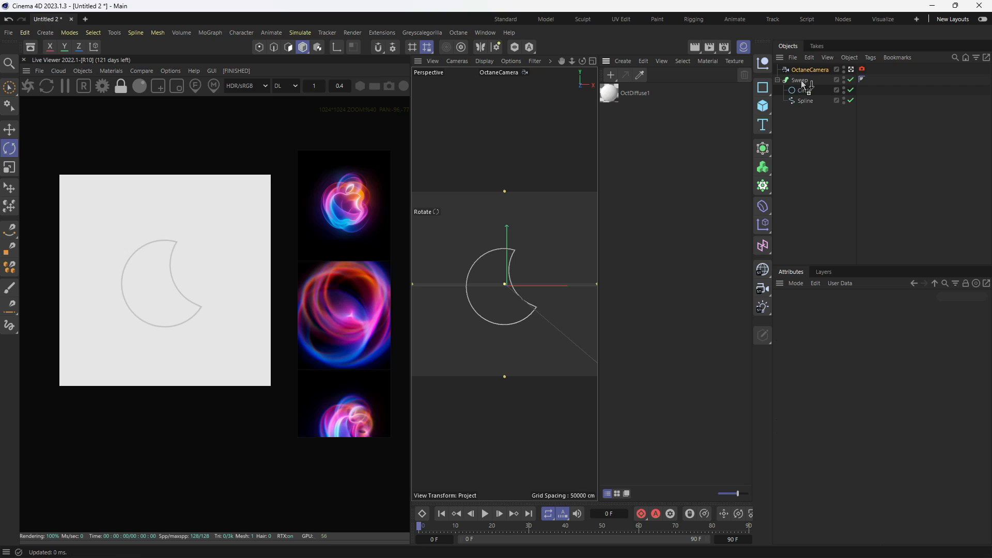
pyautogui.moveTo(801, 80); pyautogui.dragTo(801, 81)
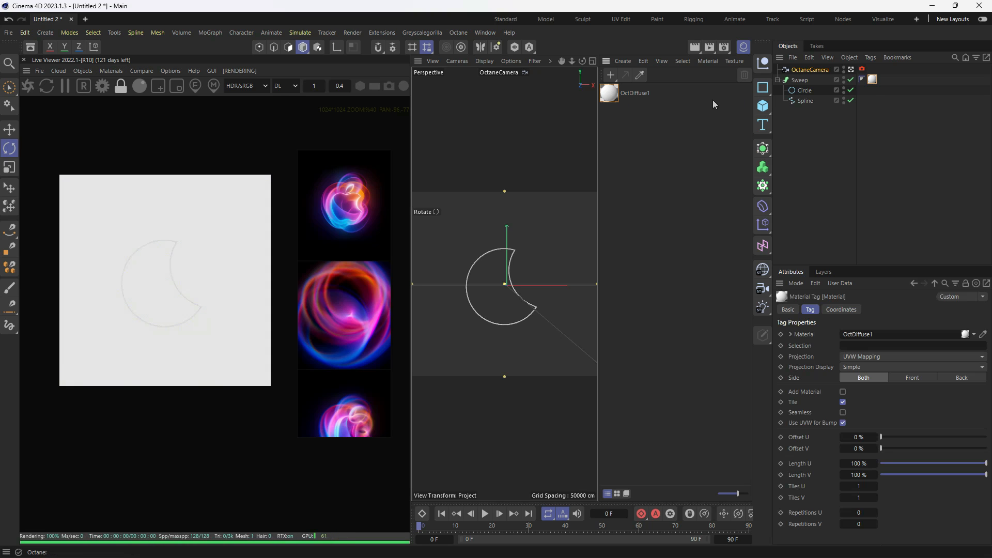
# - Add an Octane HDRI environment to the scene
pyautogui.click(81, 72)
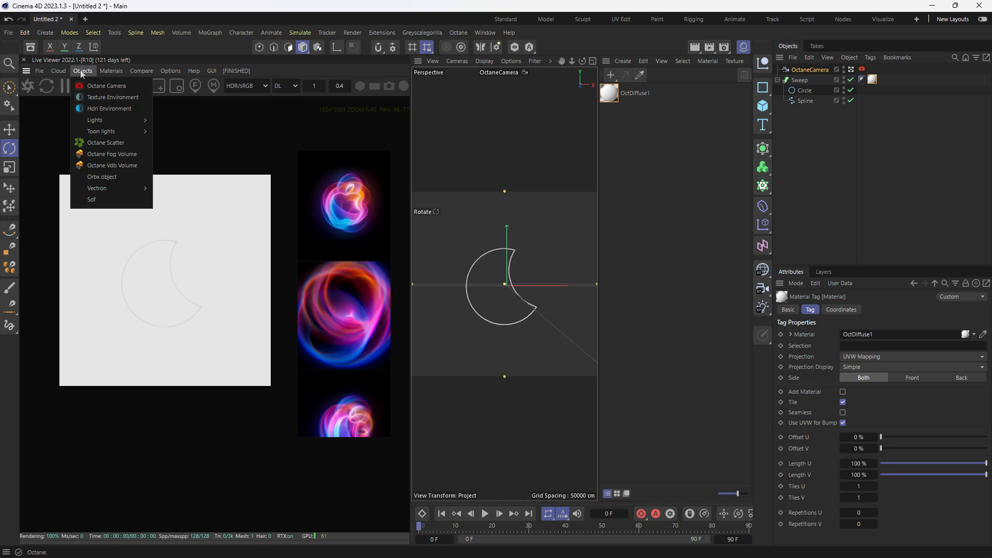
pyautogui.click(106, 109)
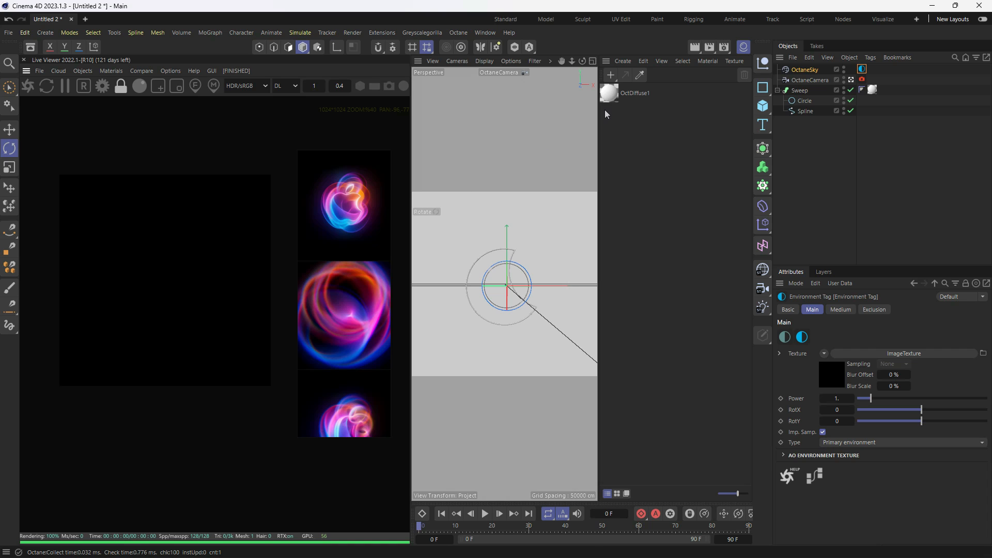
# - Open the OctDiffuse1 material in an enlarged Octane Node Editor and add a Texture Emission to its Emission channel
pyautogui.doubleClick(610, 95)
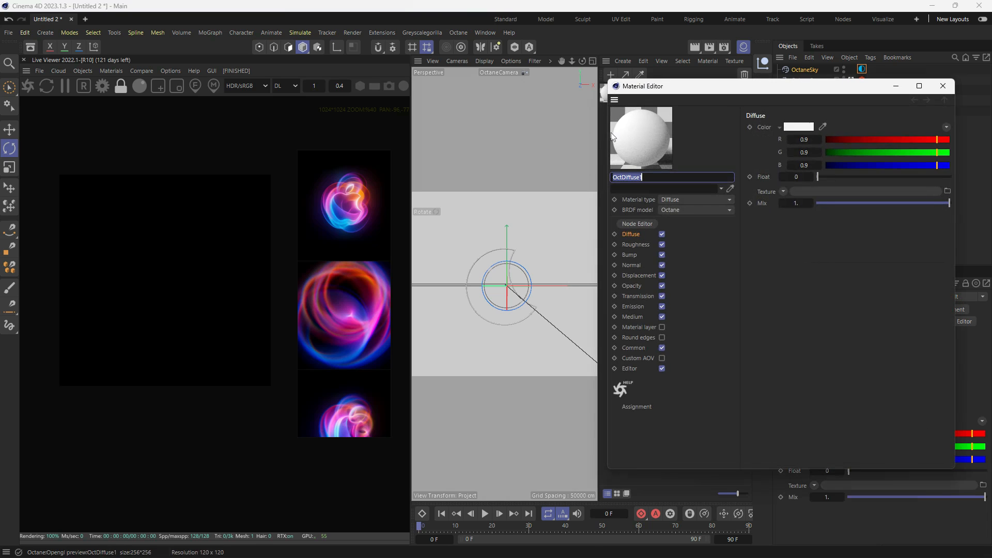
pyautogui.click(638, 223)
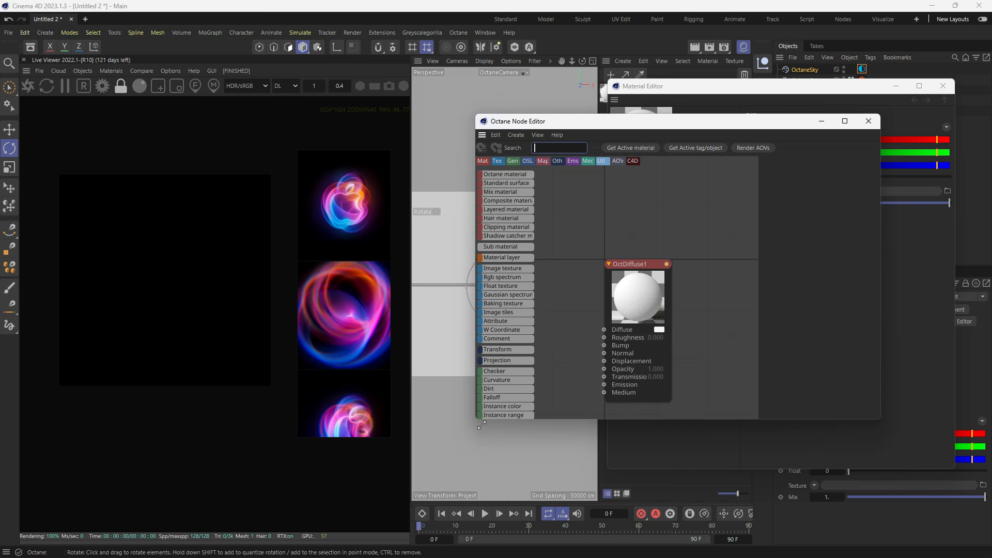
pyautogui.moveTo(482, 424); pyautogui.dragTo(418, 501)
pyautogui.moveTo(581, 296); pyautogui.dragTo(676, 251)
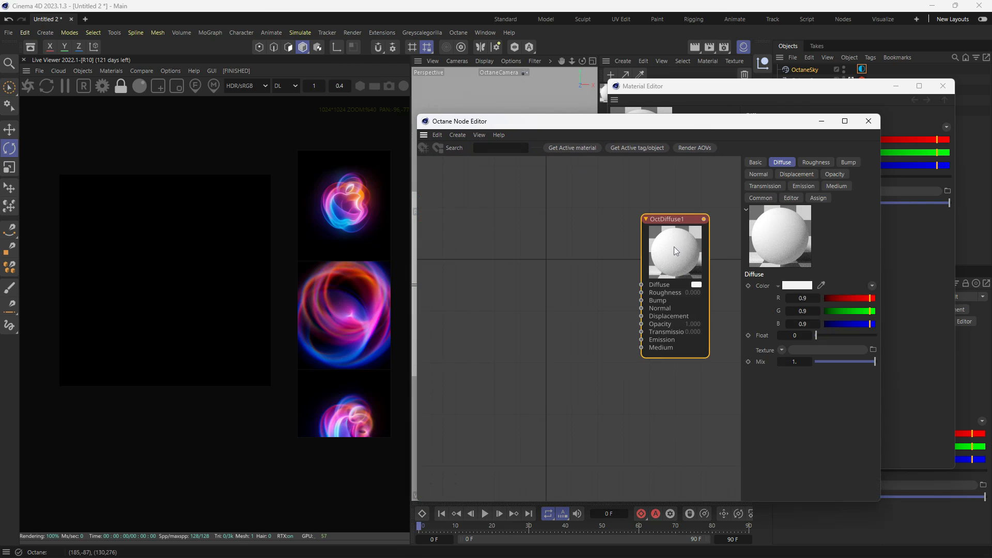
pyautogui.click(803, 188)
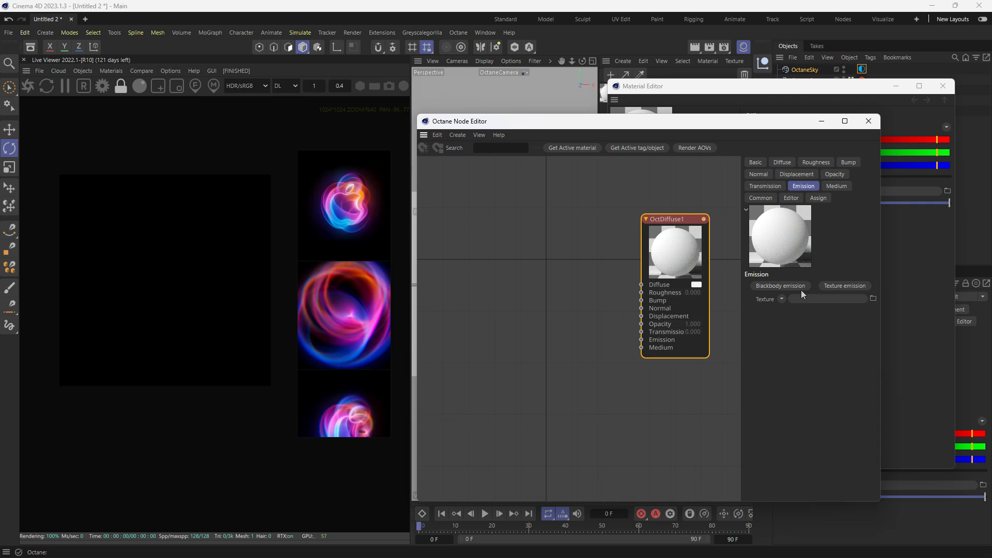
pyautogui.click(843, 286)
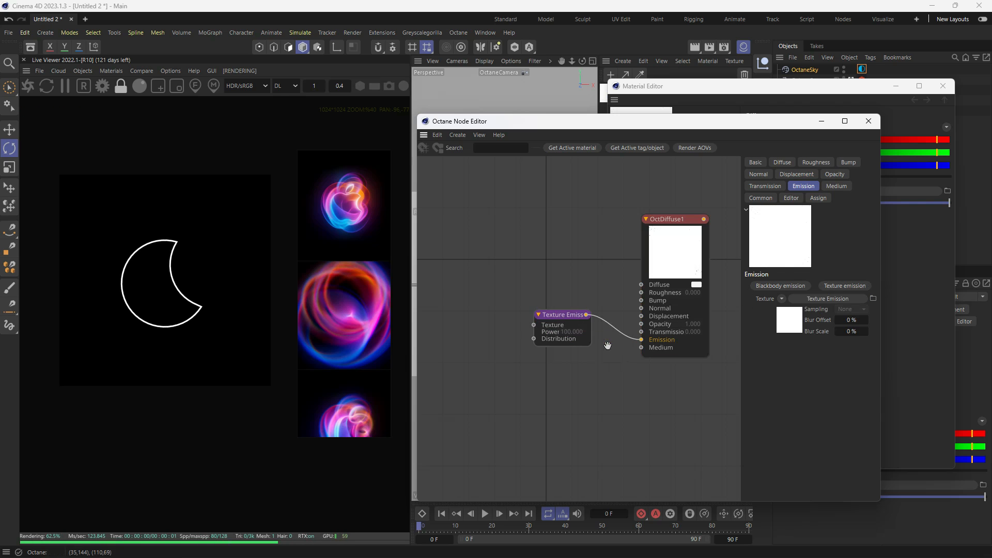
# - Add an Octane Gradient node and connect it to the Texture input of the Texture Emission
pyautogui.scroll(-2, 607, 277)
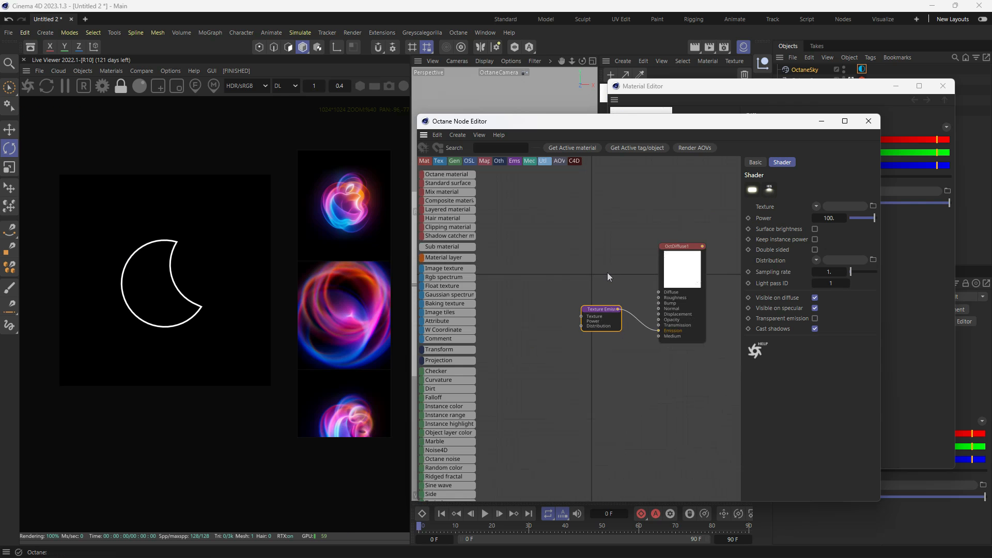
pyautogui.click(534, 318)
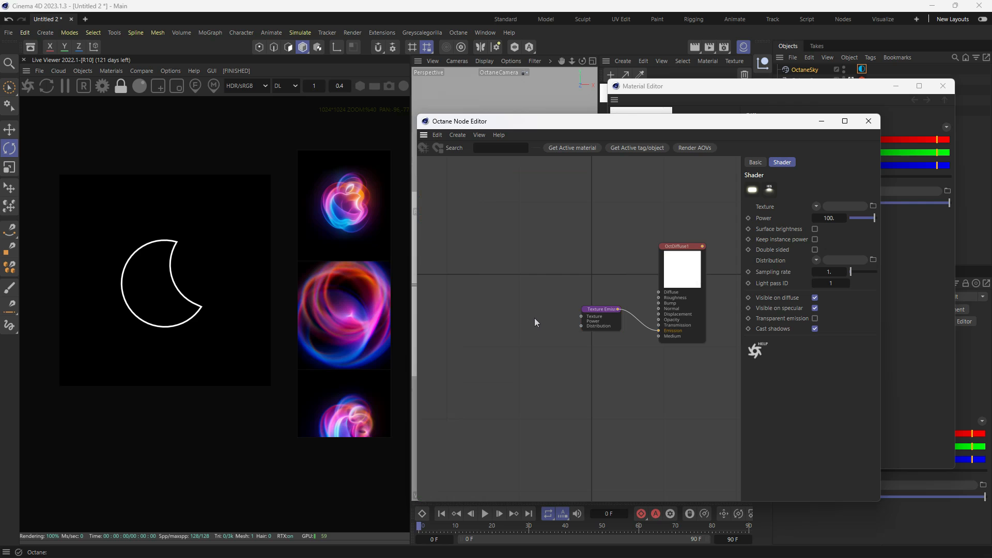
pyautogui.write('c')
pyautogui.write('GRADI')
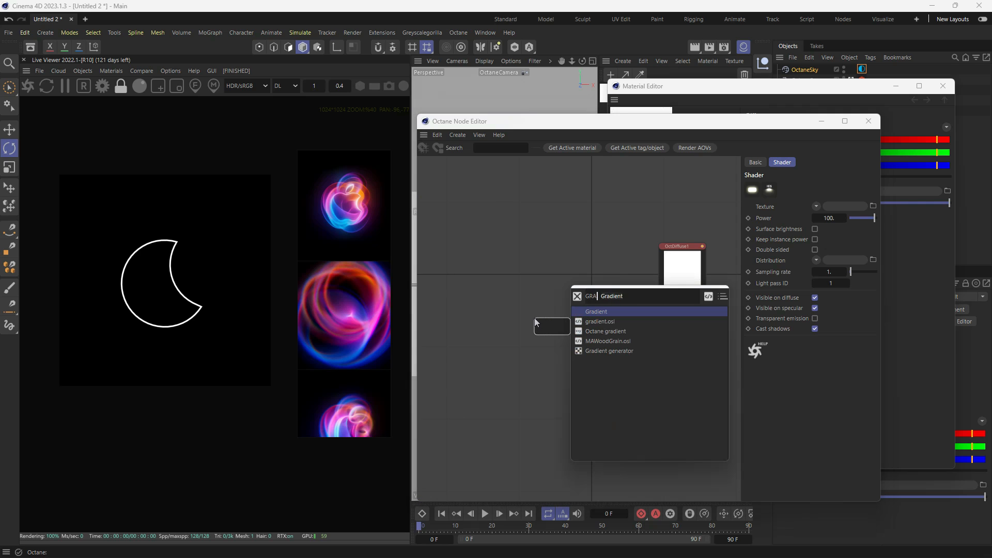
pyautogui.click(605, 331)
pyautogui.moveTo(555, 332); pyautogui.dragTo(522, 346)
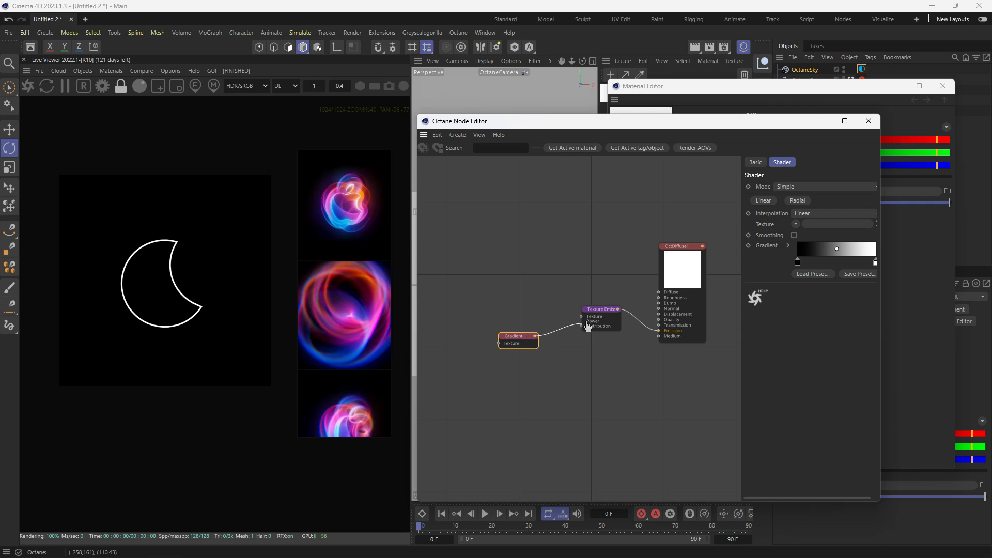
pyautogui.moveTo(587, 323); pyautogui.dragTo(561, 310)
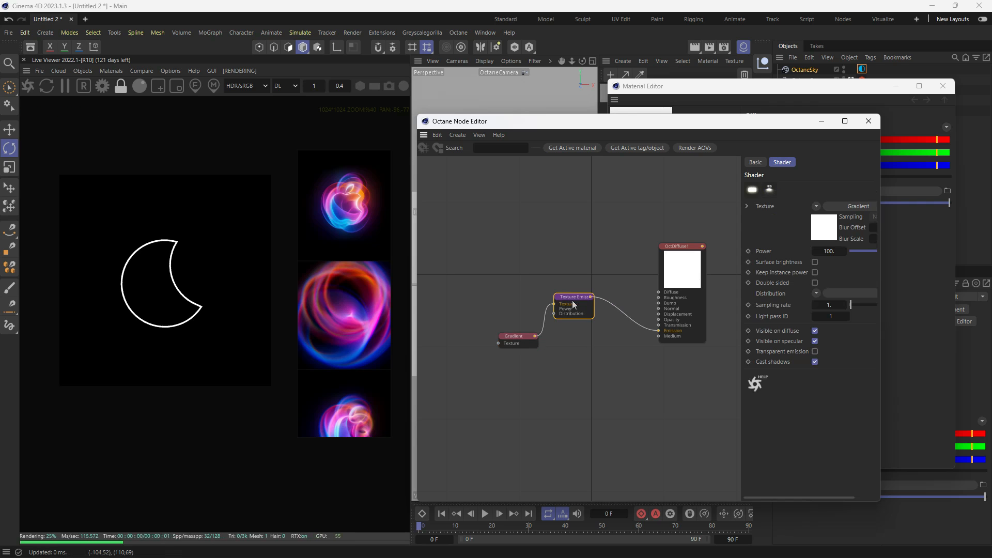
# - Widen the node editor and set the gradient's first knot to violet sampled from the reference image, about H 253°, S 73%, V 69%
pyautogui.click(516, 337)
pyautogui.click(856, 254)
pyautogui.moveTo(880, 290); pyautogui.dragTo(981, 290)
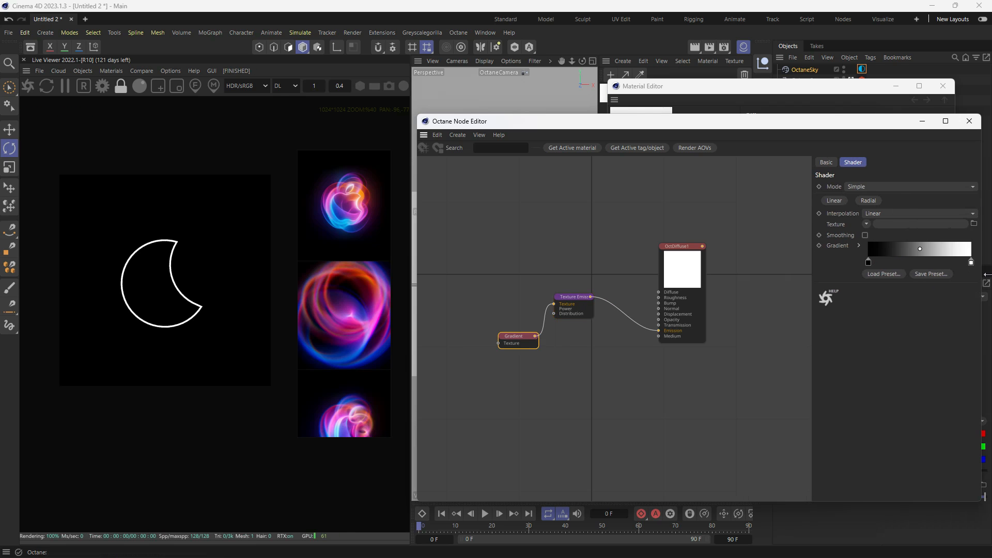
pyautogui.doubleClick(872, 265)
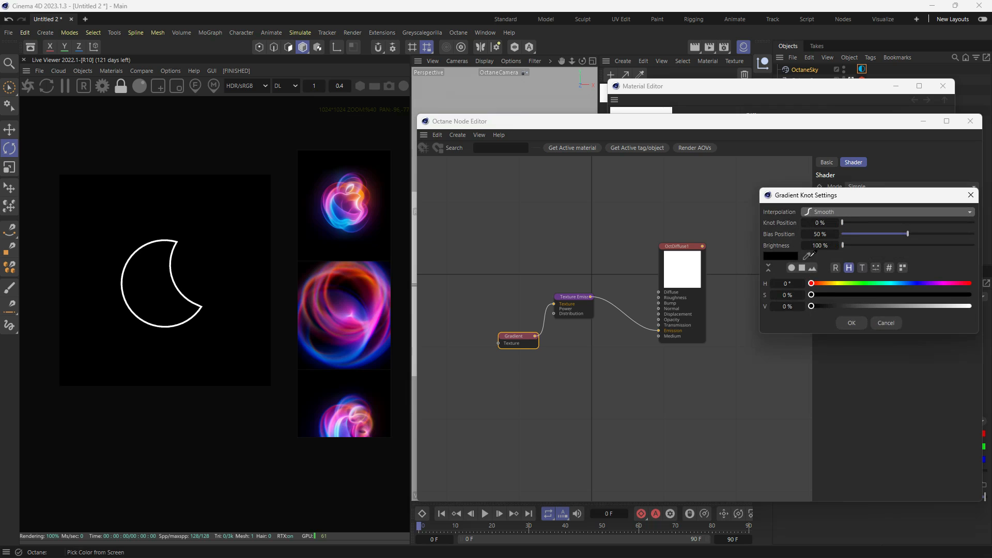
pyautogui.click(809, 255)
pyautogui.click(386, 282)
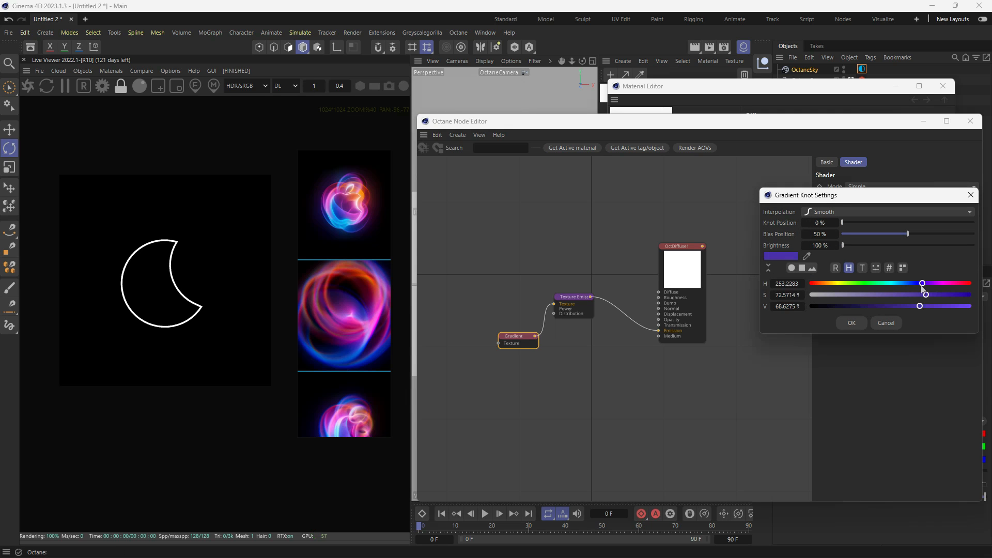
pyautogui.click(853, 322)
# - Add a gradient knot at 46.5%, sample pink from the reference image for it and increase its saturation
pyautogui.doubleClick(918, 259)
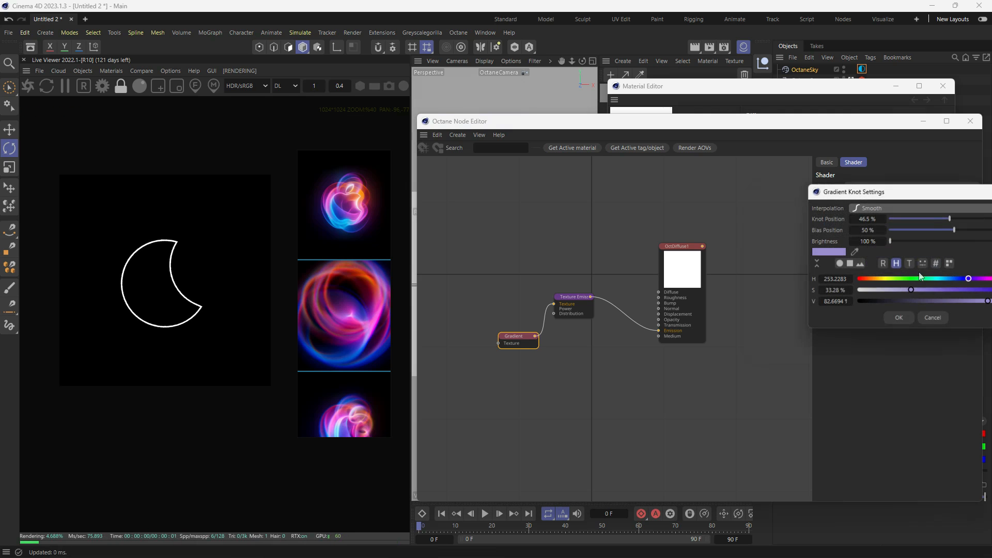
pyautogui.click(854, 252)
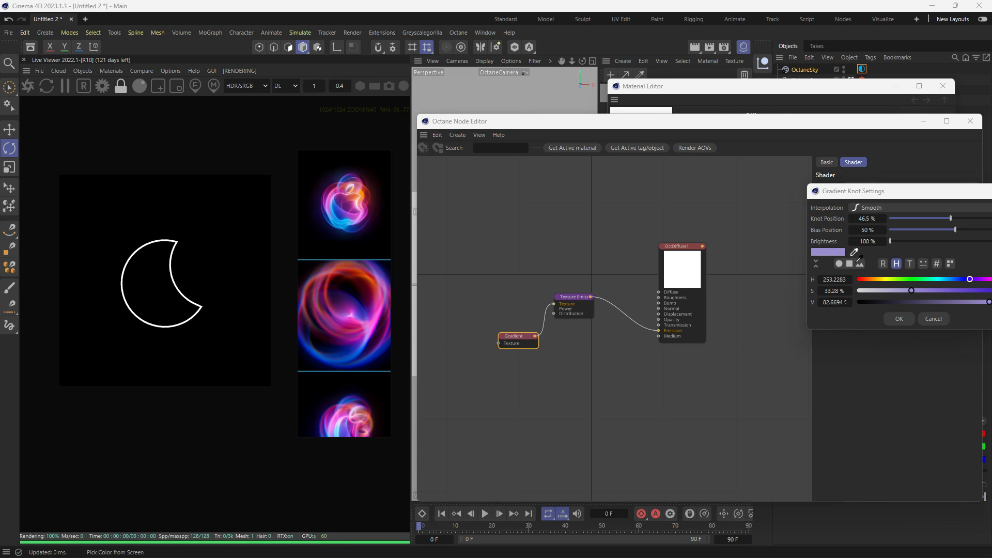
pyautogui.click(332, 200)
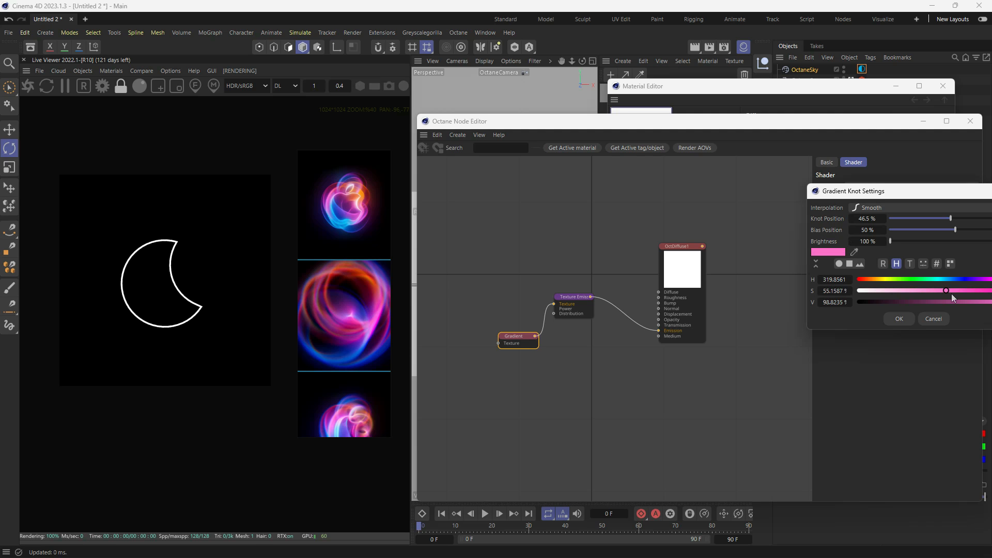
pyautogui.moveTo(951, 295); pyautogui.dragTo(971, 291)
pyautogui.click(903, 316)
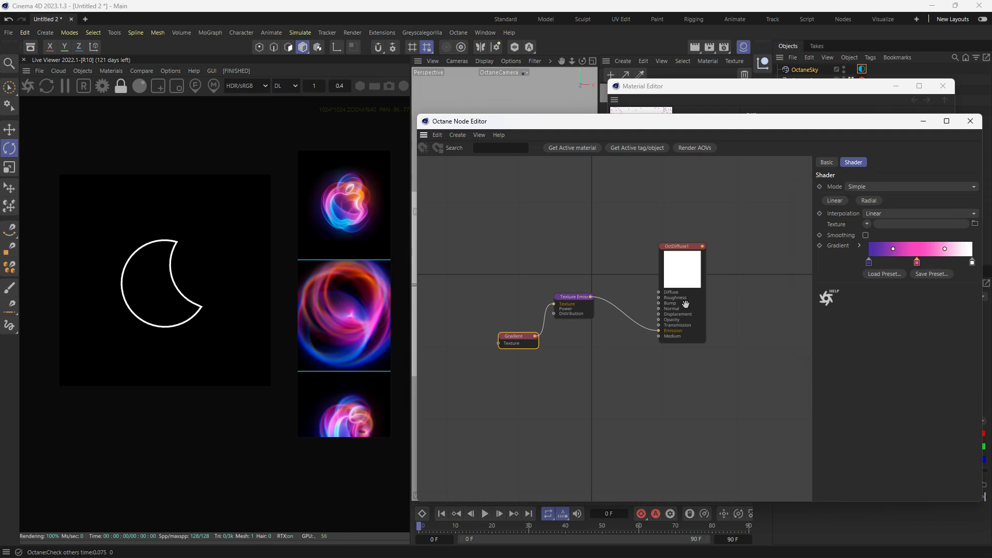
# - Add a gradient knot at 75% with orange sampled from the reference image, about H 33°, S 98%, V 97%
pyautogui.doubleClick(947, 262)
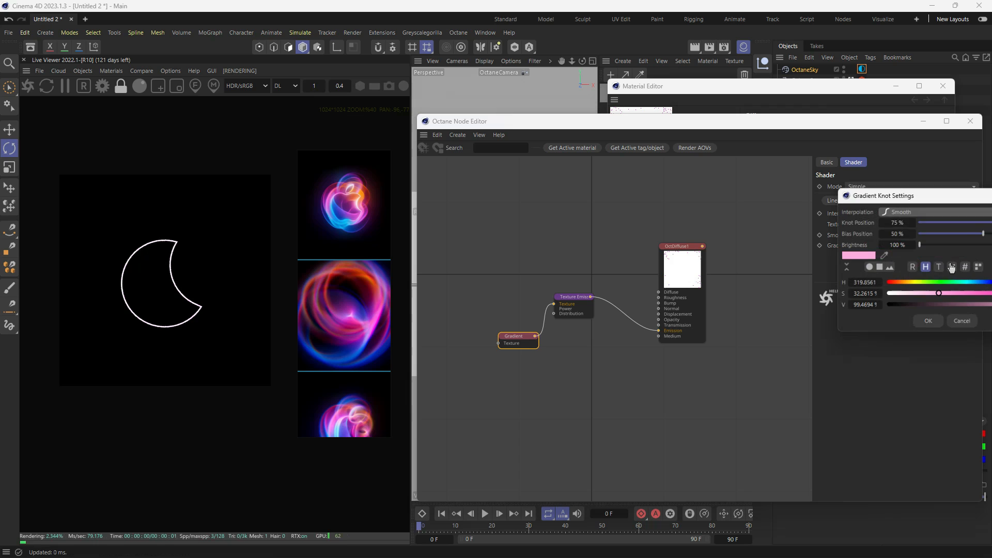
pyautogui.click(883, 255)
pyautogui.click(364, 198)
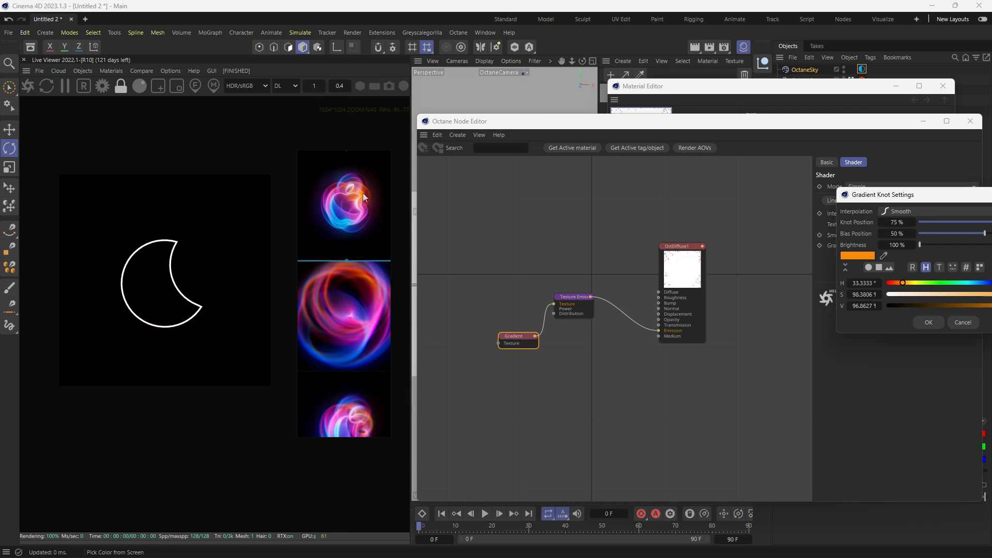
pyautogui.click(920, 323)
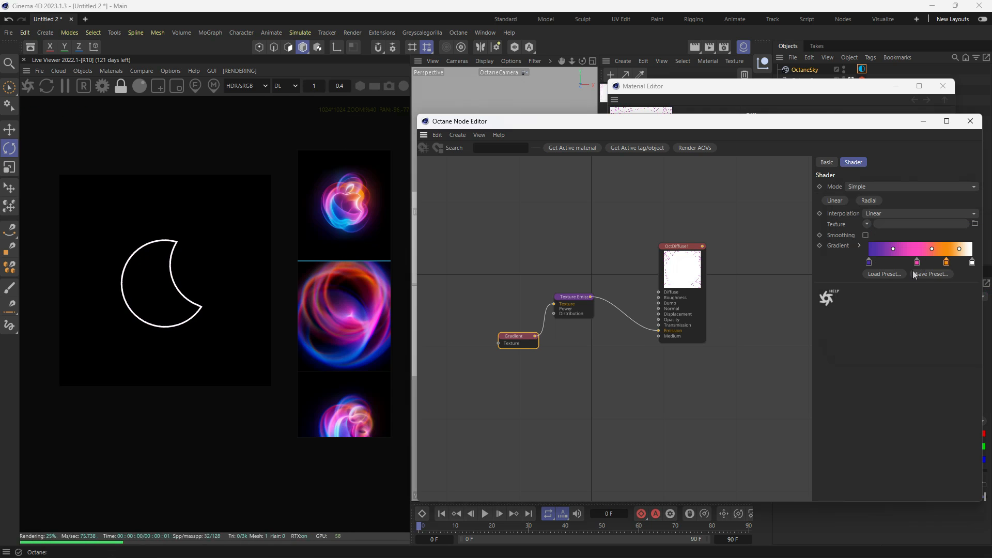
# - Recolour the gradient's last knot from white to light violet-blue with H 240°, S 47% and V 100%
pyautogui.doubleClick(975, 264)
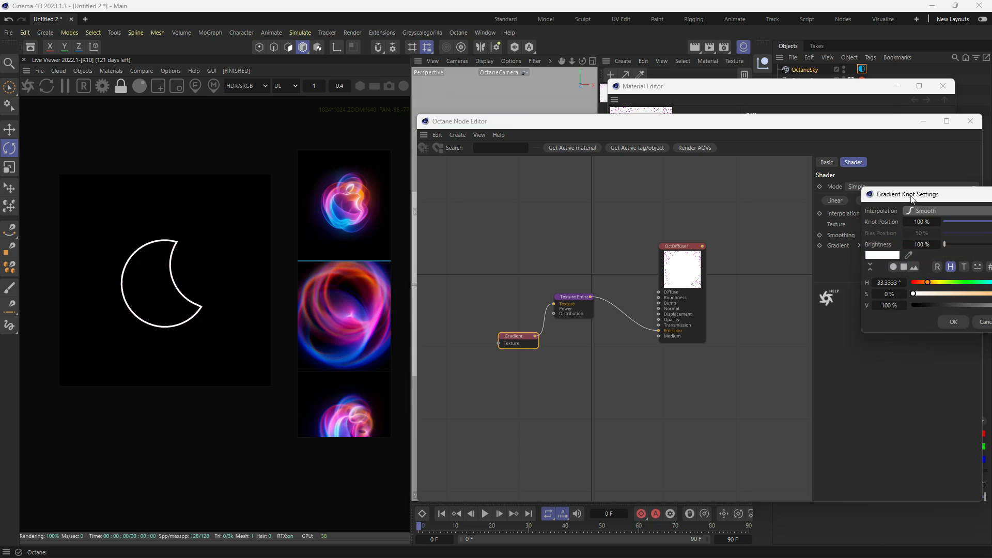
pyautogui.moveTo(911, 196); pyautogui.dragTo(754, 238)
pyautogui.click(862, 324)
pyautogui.click(830, 336)
pyautogui.moveTo(862, 346); pyautogui.dragTo(962, 350)
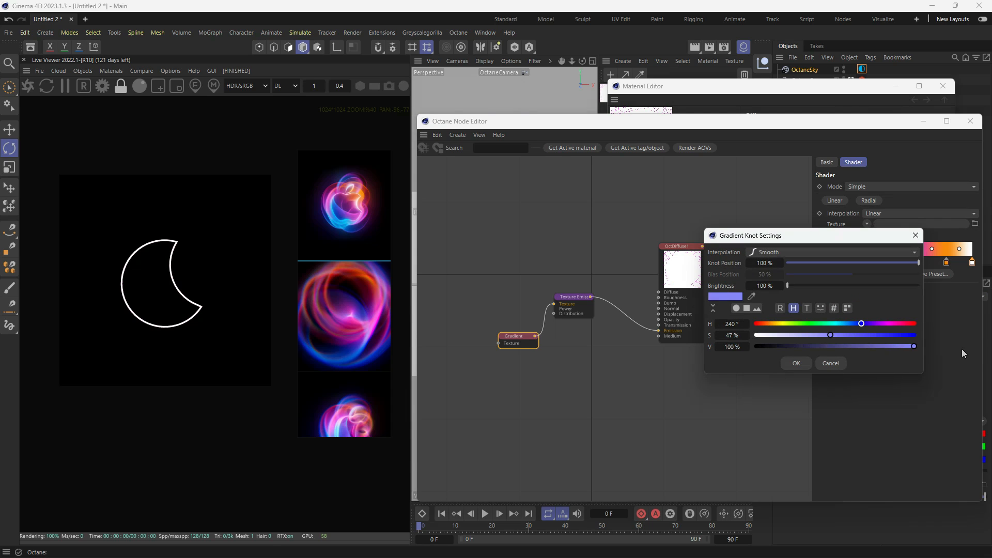
pyautogui.click(844, 348)
pyautogui.click(796, 364)
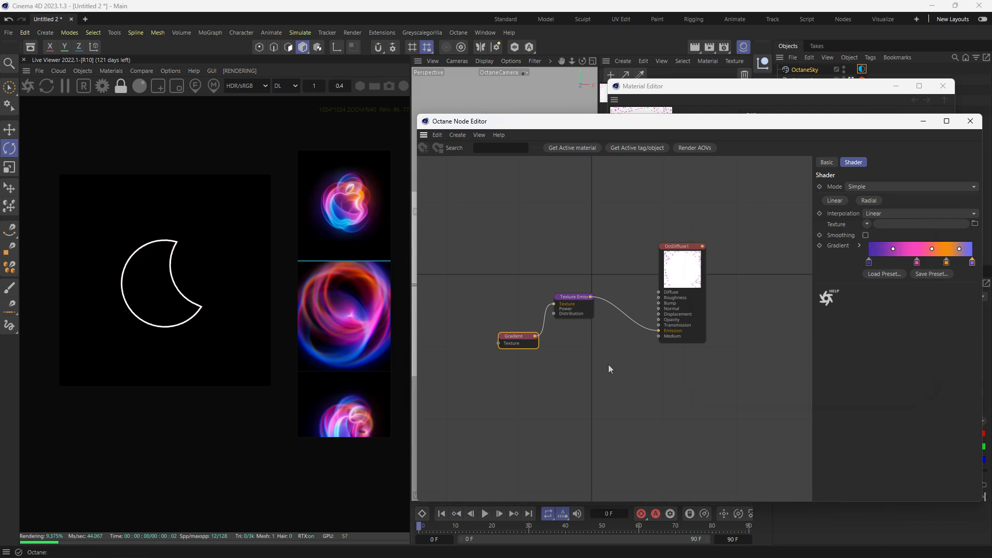
# - Space out the two nodes, enable Surface brightness on the Texture Emission and lower its Power to about 0.58
pyautogui.moveTo(596, 300); pyautogui.dragTo(599, 314)
pyautogui.moveTo(514, 337); pyautogui.dragTo(500, 338)
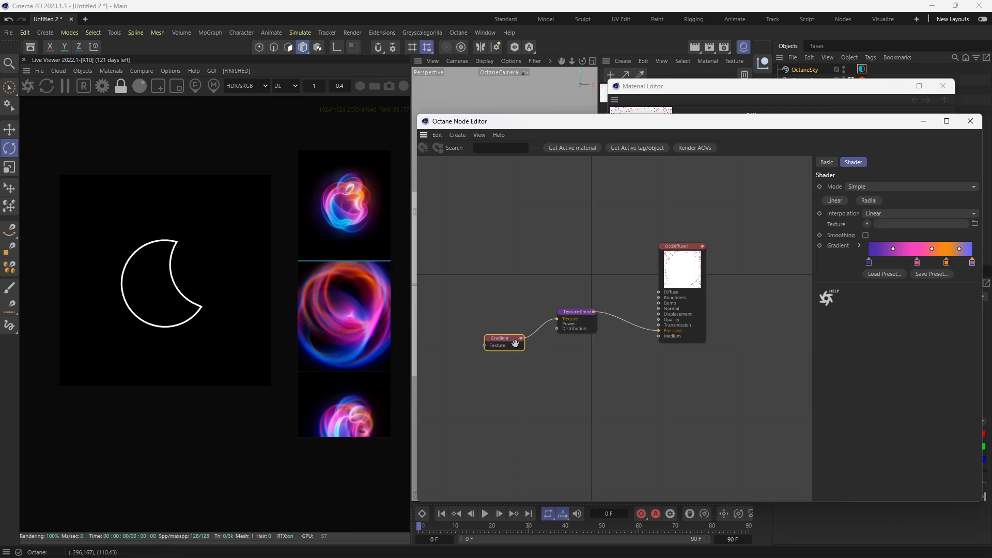
pyautogui.click(583, 319)
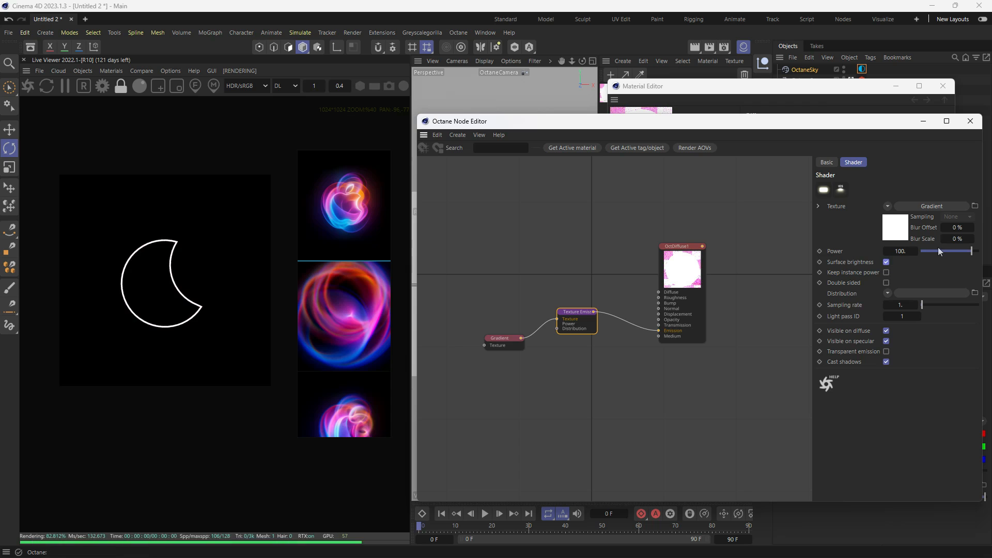
pyautogui.moveTo(938, 247)
pyautogui.mouseDown()
pyautogui.moveTo(926, 253)
pyautogui.moveTo(952, 251)
pyautogui.mouseUp()
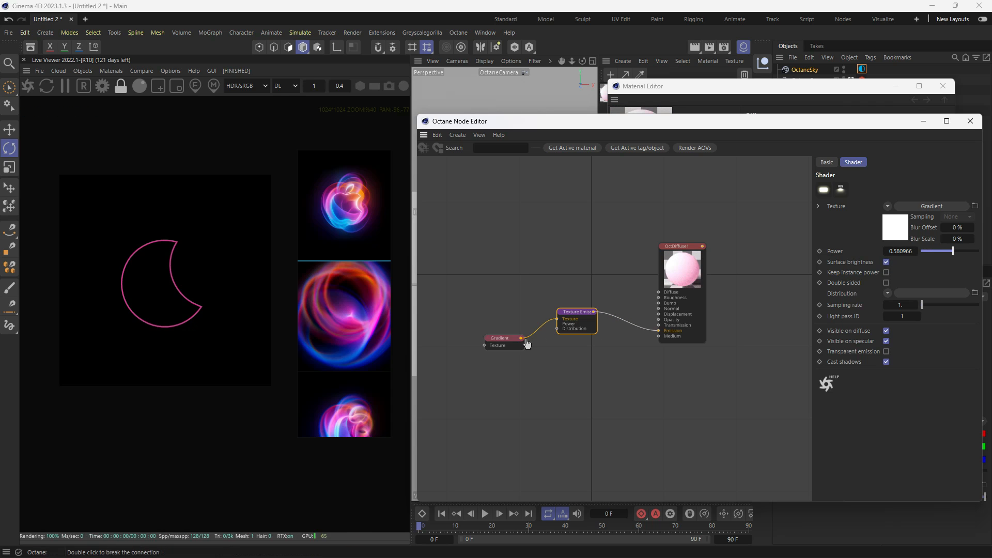
# - Connect the Gradient to the material's Diffuse input as well and rearrange the nodes to keep the links readable
pyautogui.moveTo(559, 289); pyautogui.dragTo(663, 296)
pyautogui.moveTo(575, 320); pyautogui.dragTo(590, 357)
pyautogui.moveTo(522, 341); pyautogui.dragTo(560, 340, button='middle')
pyautogui.scroll(-2, 589, 330)
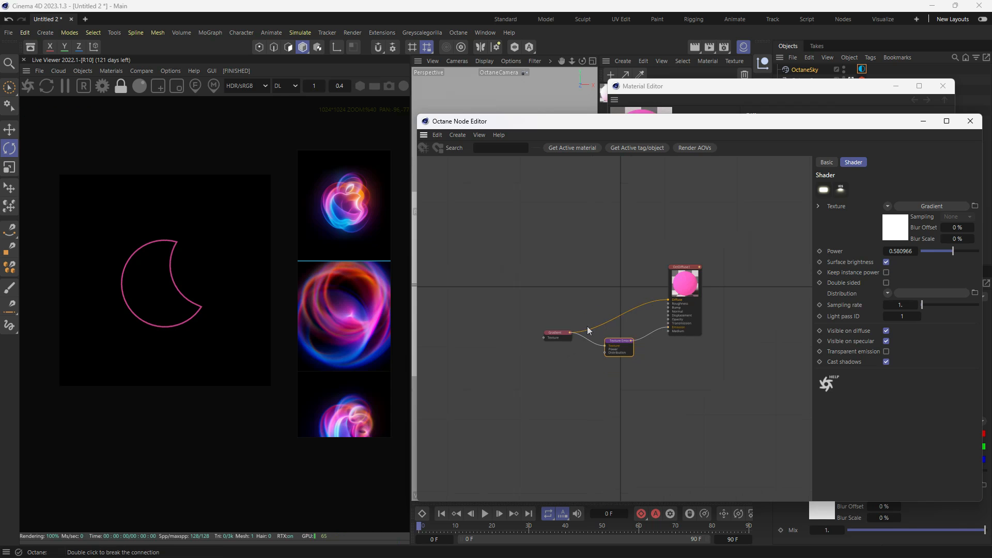
pyautogui.moveTo(569, 337); pyautogui.dragTo(566, 318)
# - Apply the Radial setup to the Gradient and arrange the added Transform and Texture Projection nodes ahead of the SineWave node
pyautogui.moveTo(410, 330)
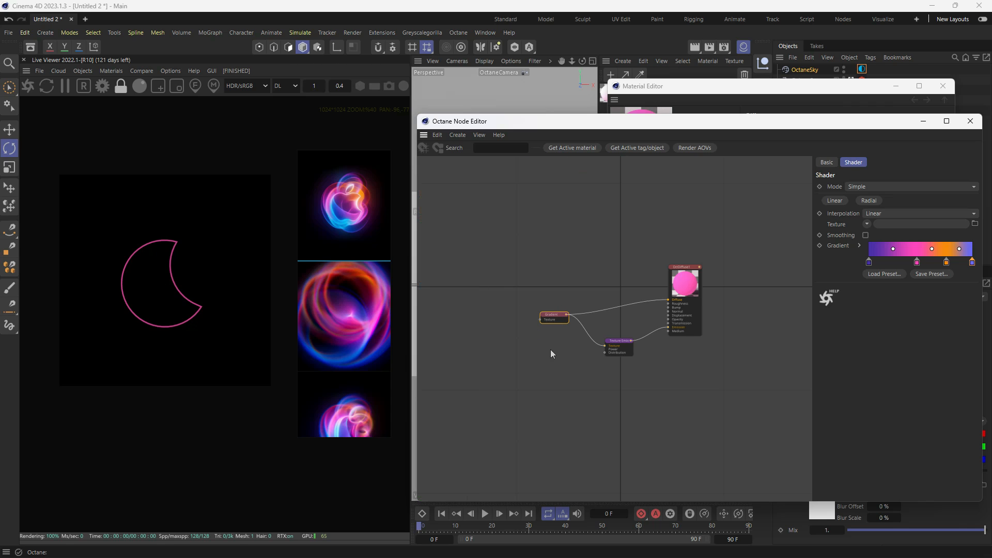
pyautogui.click(867, 200)
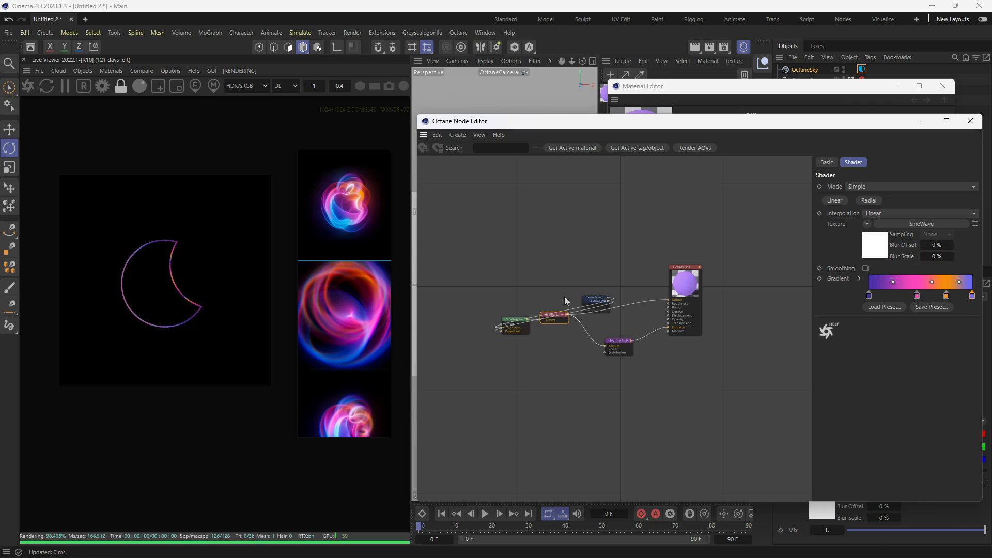
pyautogui.moveTo(595, 301); pyautogui.dragTo(450, 350)
pyautogui.moveTo(605, 303); pyautogui.dragTo(520, 297)
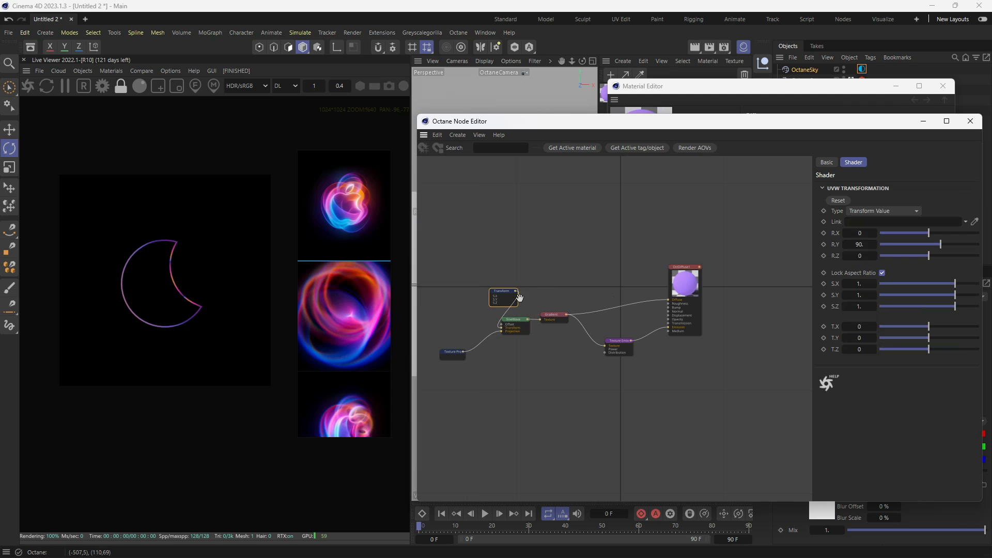
pyautogui.moveTo(534, 261); pyautogui.dragTo(603, 256, button='middle')
pyautogui.moveTo(580, 293); pyautogui.dragTo(519, 317)
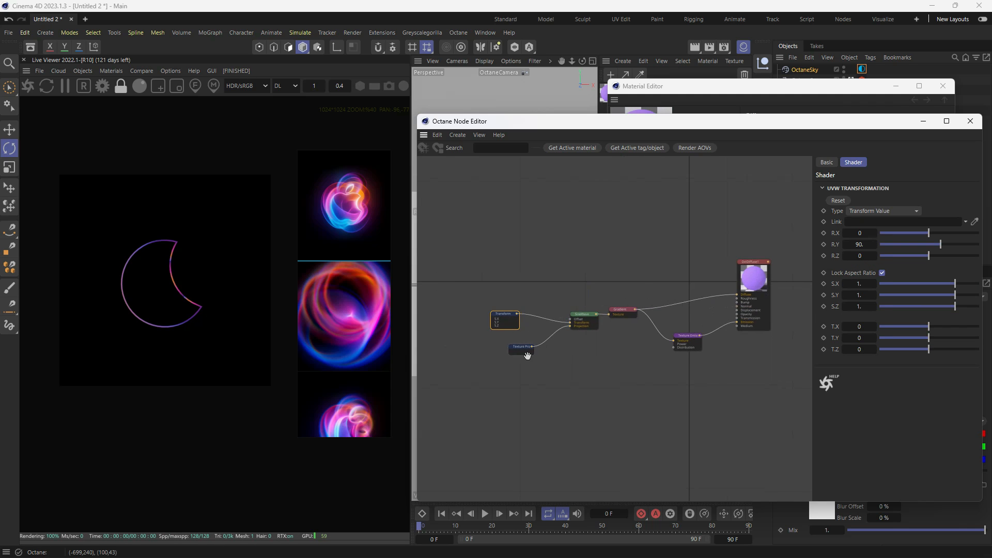
pyautogui.moveTo(524, 350); pyautogui.dragTo(499, 361)
# - Scale the Transform node uniformly to about 1.45 while checking the enlarged render, and minimise the node and material editors
pyautogui.click(511, 320)
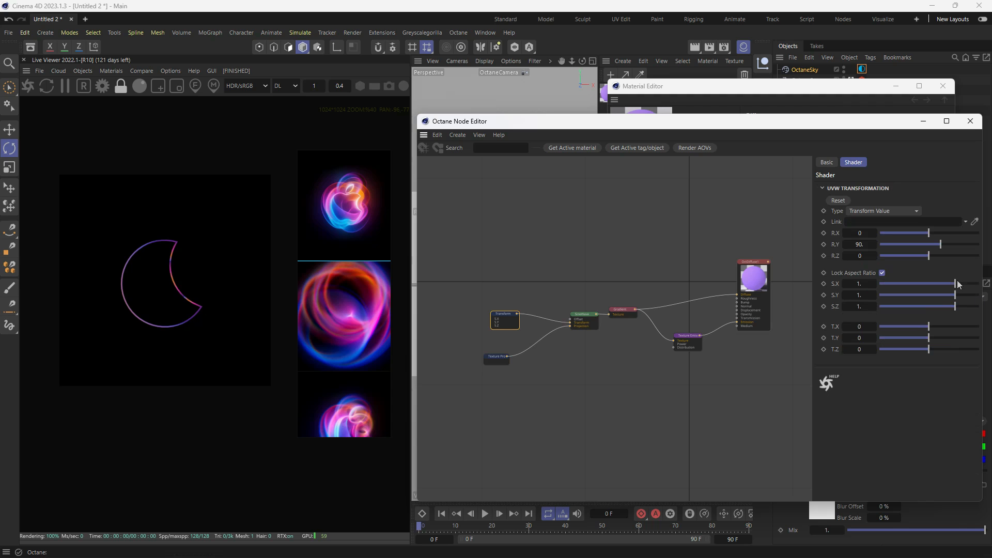
pyautogui.moveTo(958, 284)
pyautogui.mouseDown()
pyautogui.moveTo(925, 287)
pyautogui.moveTo(975, 291)
pyautogui.moveTo(956, 288)
pyautogui.mouseUp()
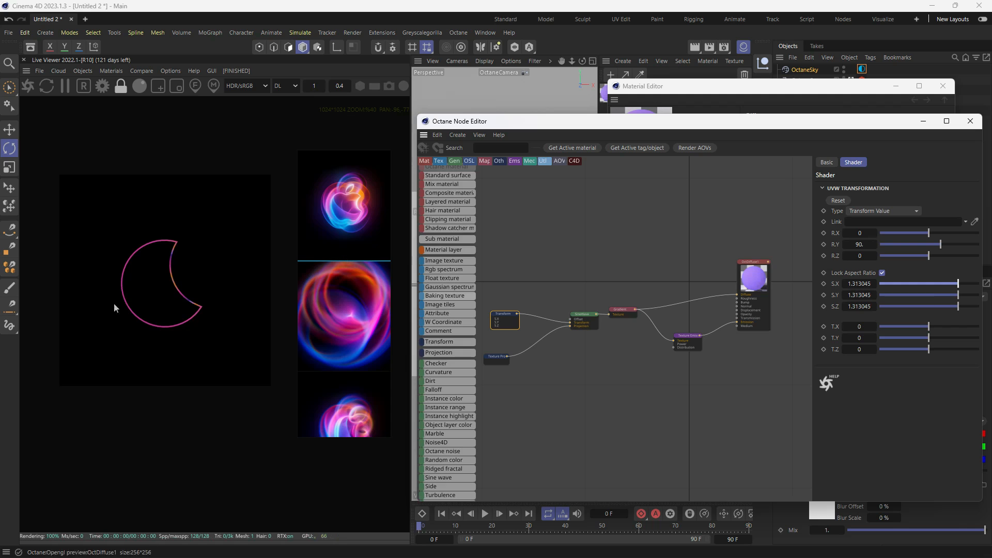
pyautogui.scroll(2, 160, 323)
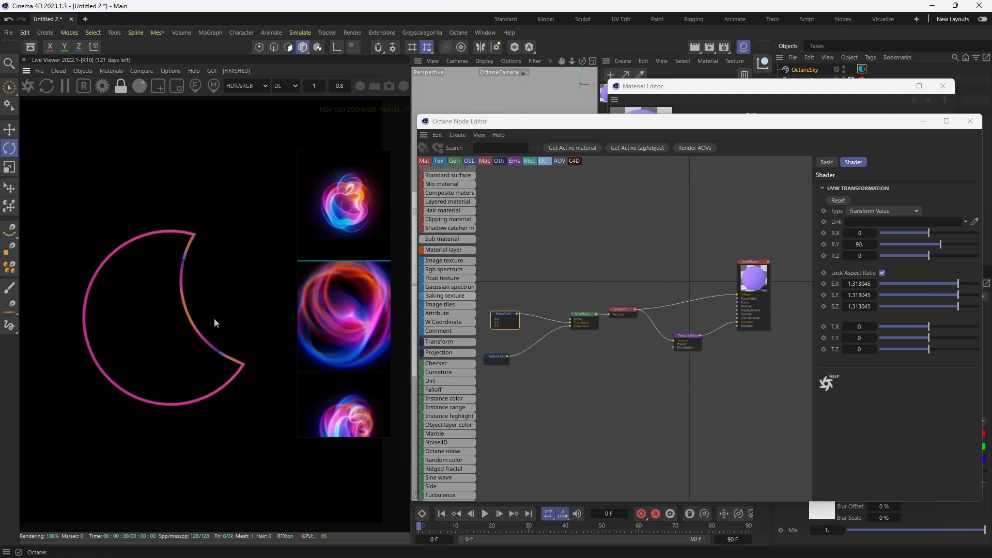
pyautogui.moveTo(956, 288); pyautogui.dragTo(957, 290)
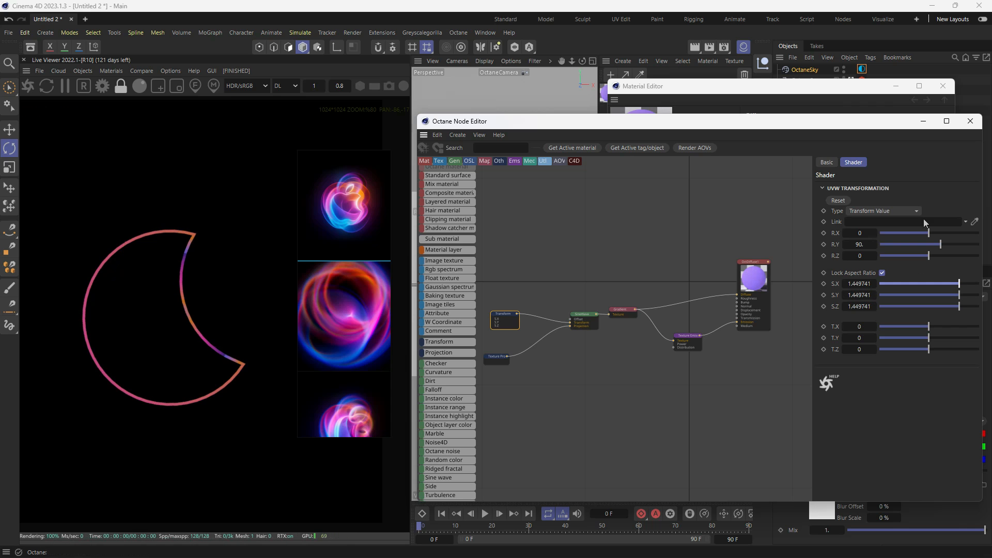
pyautogui.click(920, 120)
pyautogui.click(896, 86)
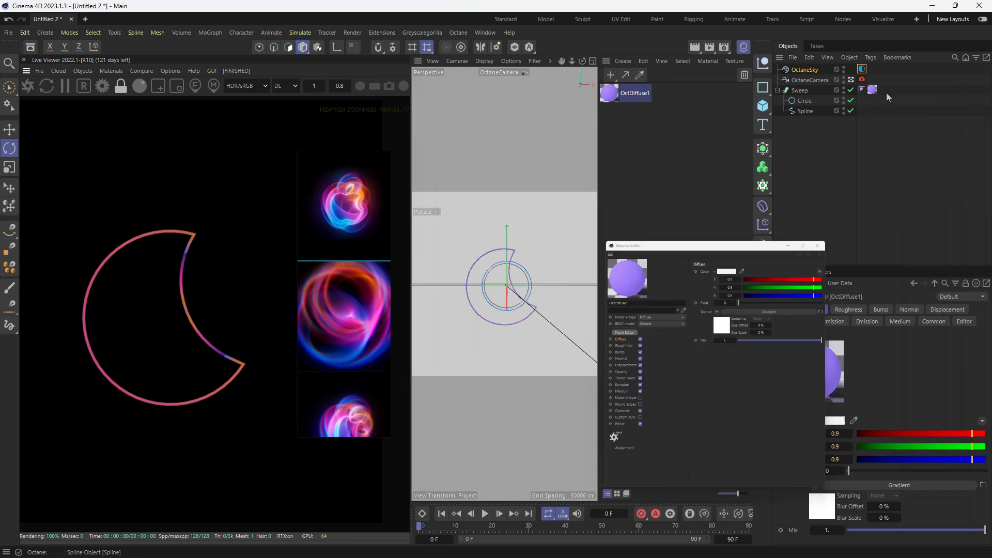
# - Try Adaptive intermediate points on the crescent spline and return the setting to Uniform
pyautogui.click(805, 112)
pyautogui.click(856, 309)
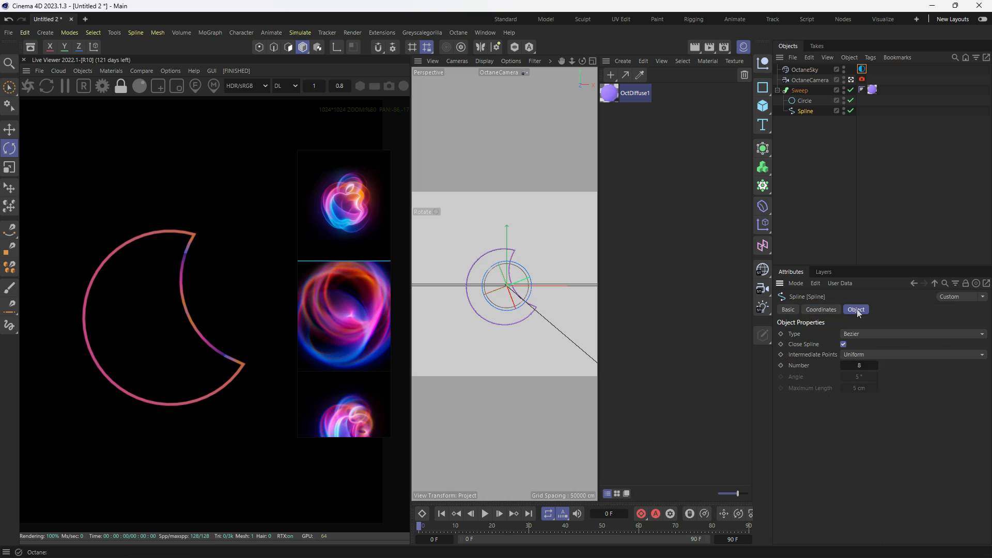
pyautogui.click(858, 355)
pyautogui.click(873, 402)
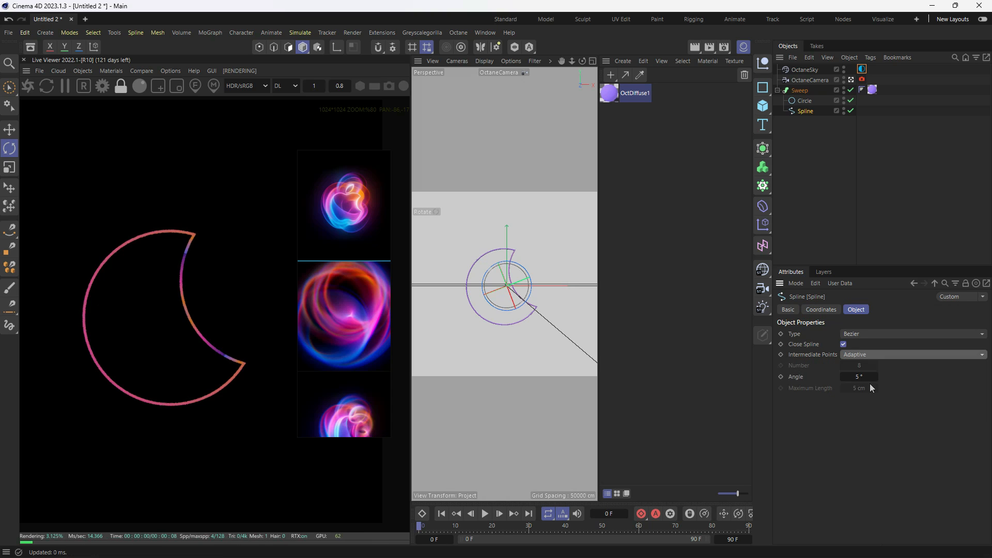
pyautogui.click(864, 355)
pyautogui.click(865, 391)
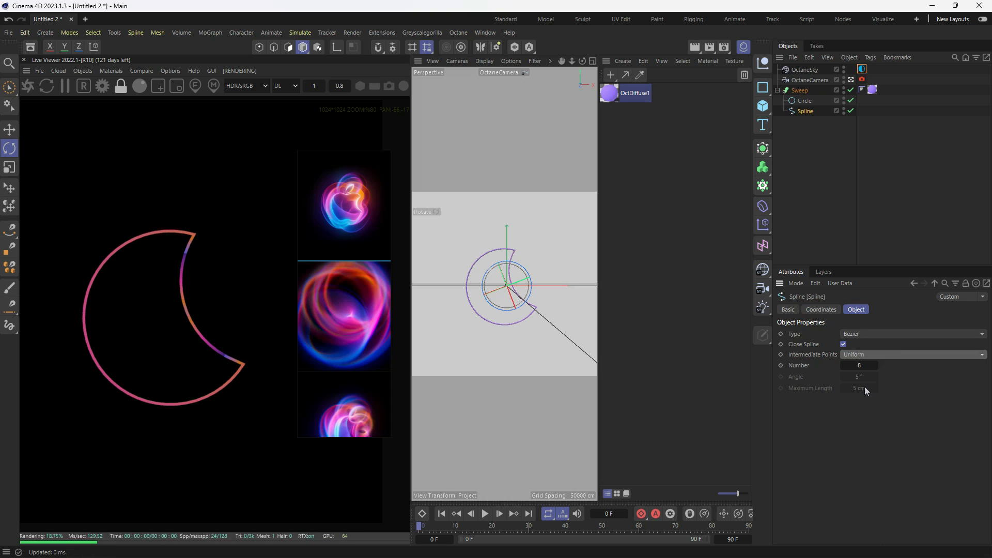
# - Change the projection of the material tag on the Sweep object to Cubic
pyautogui.click(872, 91)
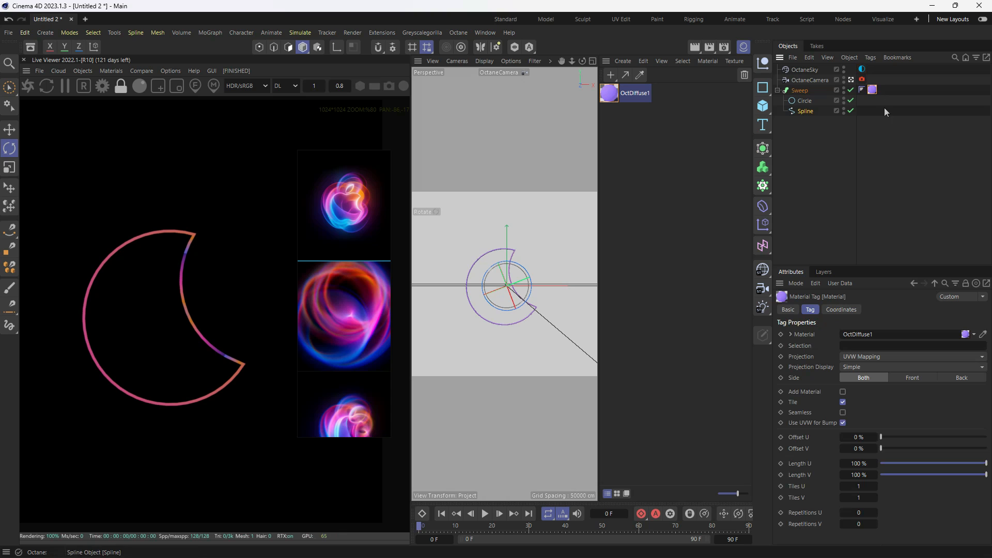
pyautogui.click(863, 357)
pyautogui.click(864, 404)
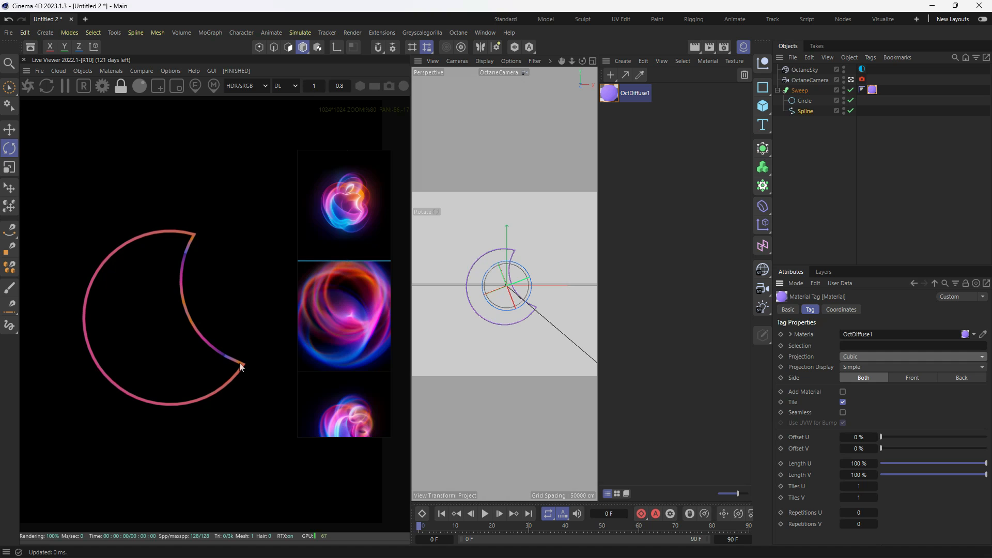
# - Open the crescent material's node graph and scale its Transform node uniformly to about 4.53
pyautogui.scroll(-3, 212, 333)
pyautogui.moveTo(212, 333); pyautogui.dragTo(187, 326, button='middle')
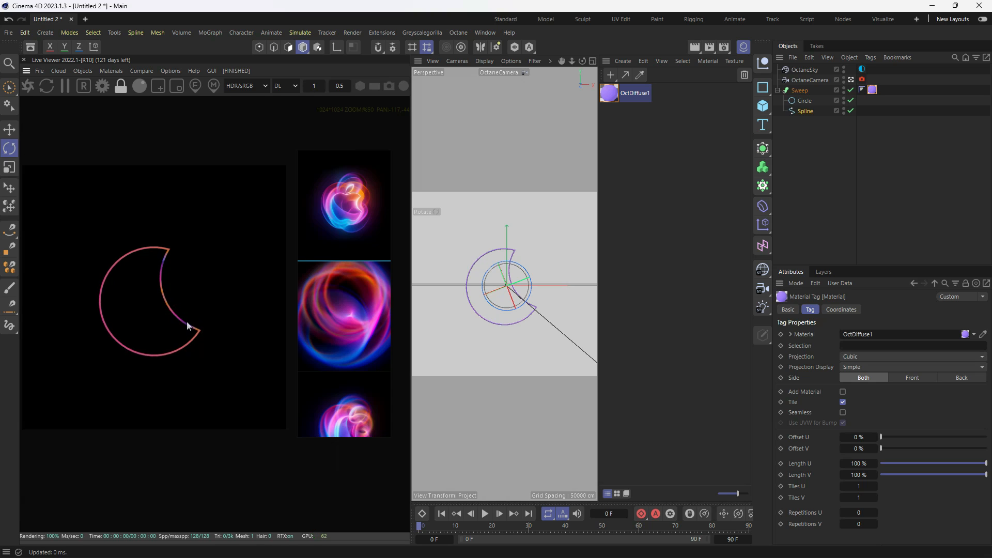
pyautogui.rightClick(165, 260)
pyautogui.click(196, 281)
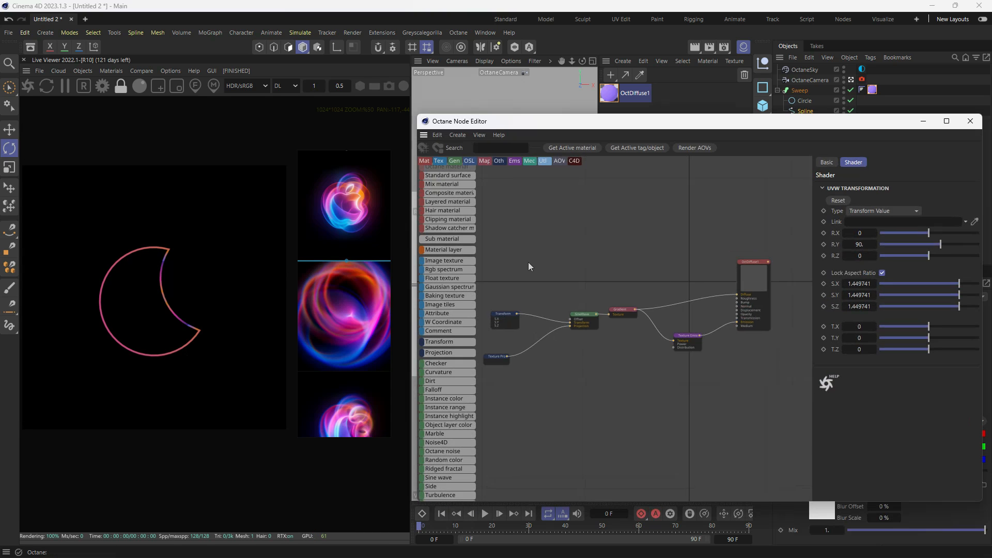
pyautogui.moveTo(948, 281); pyautogui.dragTo(970, 285)
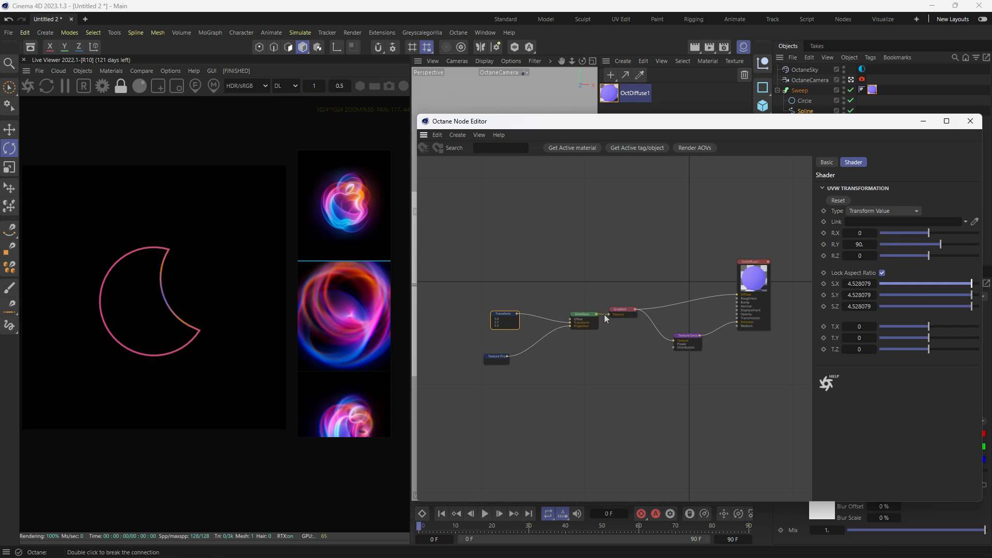
# - Rearrange the Gradient node's knots so pink sits at the start and dark purple near the middle, and close the node editor
pyautogui.click(622, 310)
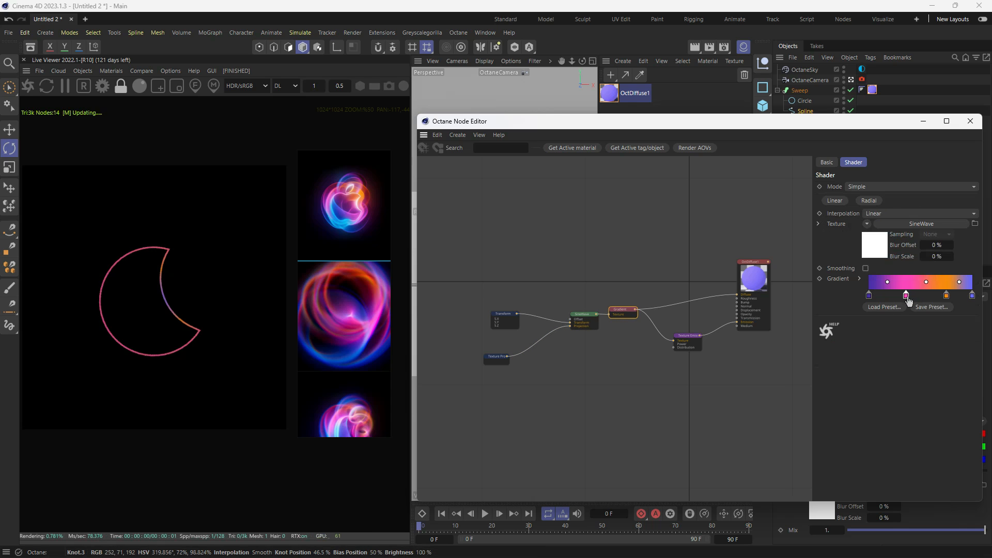
pyautogui.moveTo(907, 297)
pyautogui.mouseDown()
pyautogui.moveTo(894, 299)
pyautogui.moveTo(925, 300)
pyautogui.moveTo(873, 304)
pyautogui.moveTo(920, 299)
pyautogui.mouseUp()
pyautogui.click(869, 295)
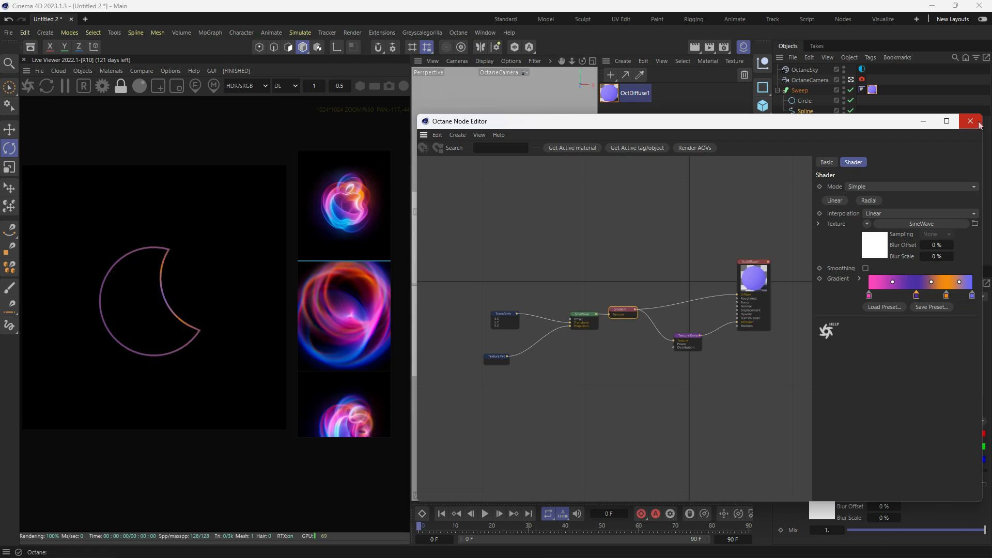
pyautogui.click(970, 121)
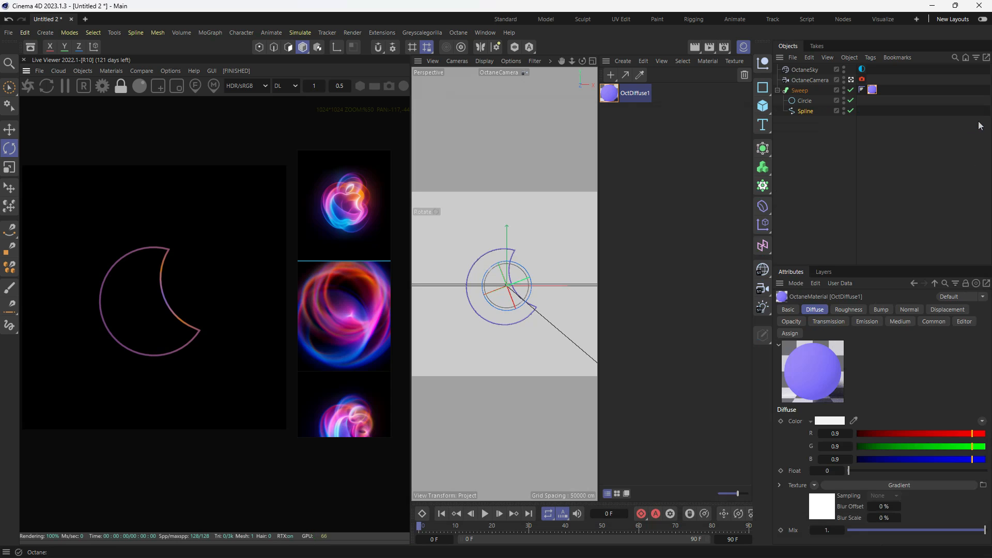
# - Set the Texture Emission power of OctDiffuse1 to about 1.36 and close the material editor
pyautogui.doubleClick(609, 95)
pyautogui.click(633, 307)
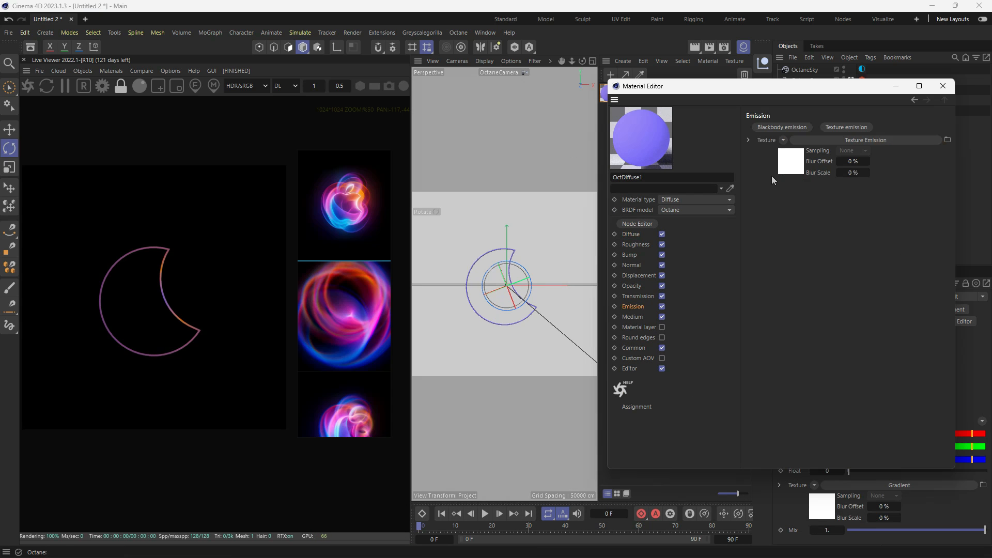
pyautogui.click(787, 169)
pyautogui.moveTo(908, 201)
pyautogui.mouseDown()
pyautogui.moveTo(941, 201)
pyautogui.moveTo(911, 204)
pyautogui.mouseUp()
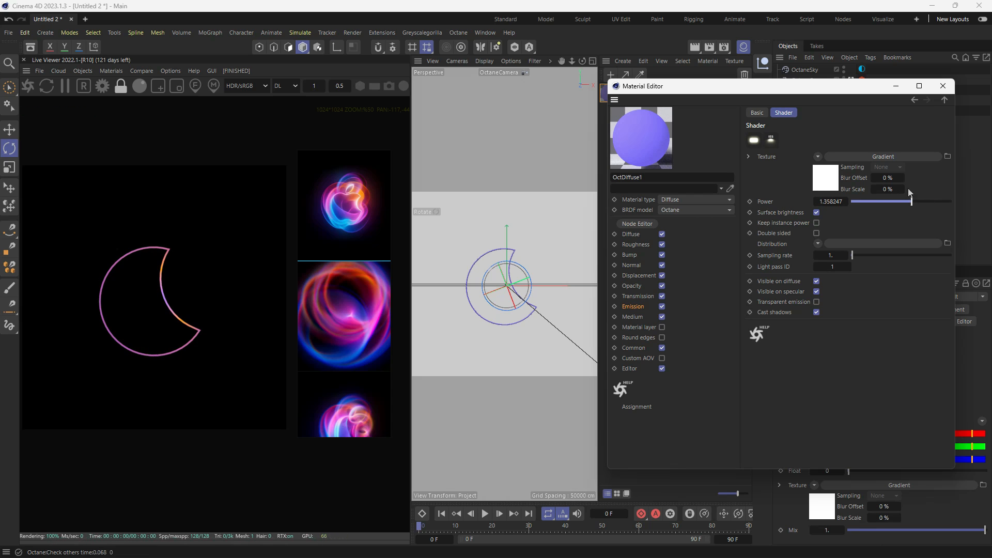
pyautogui.click(942, 86)
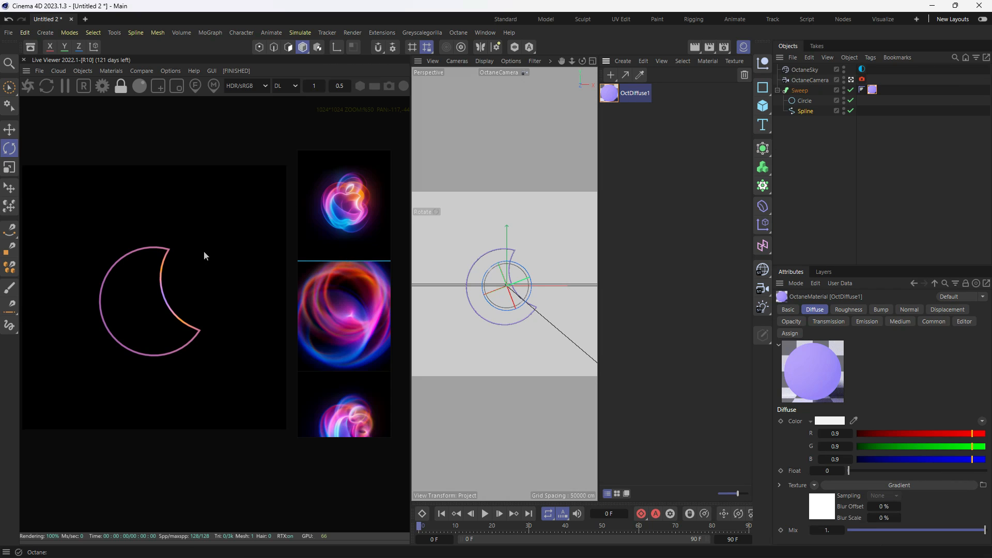
# - Enable post processing on the Octane camera tag and raise the bloom power to about 339
pyautogui.scroll(-2, 169, 265)
pyautogui.click(862, 79)
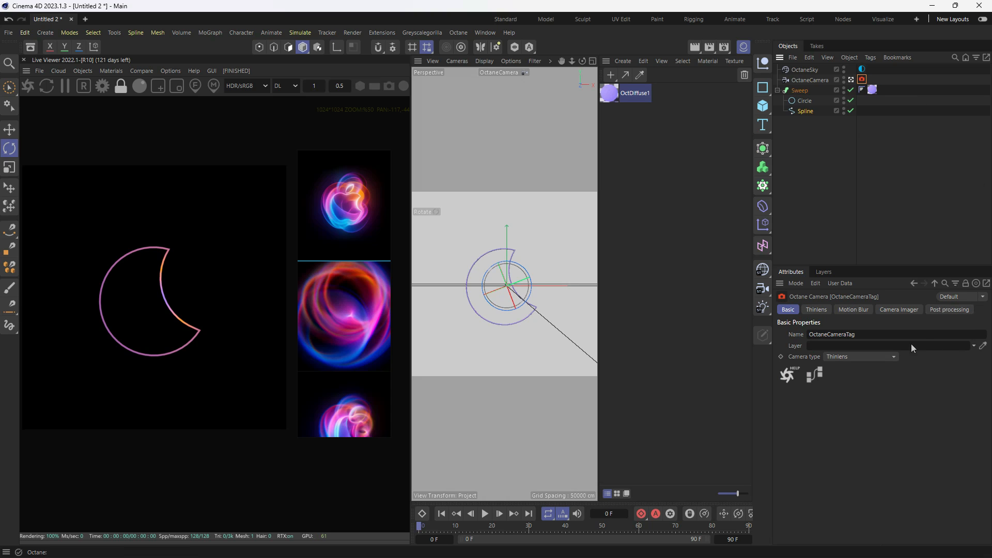
pyautogui.click(950, 310)
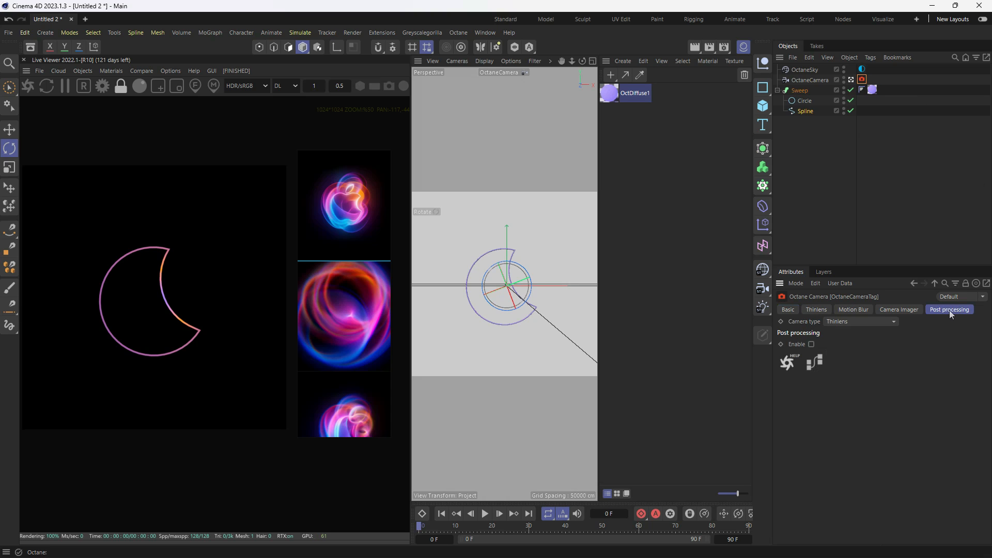
pyautogui.click(811, 345)
pyautogui.moveTo(930, 355); pyautogui.dragTo(979, 357)
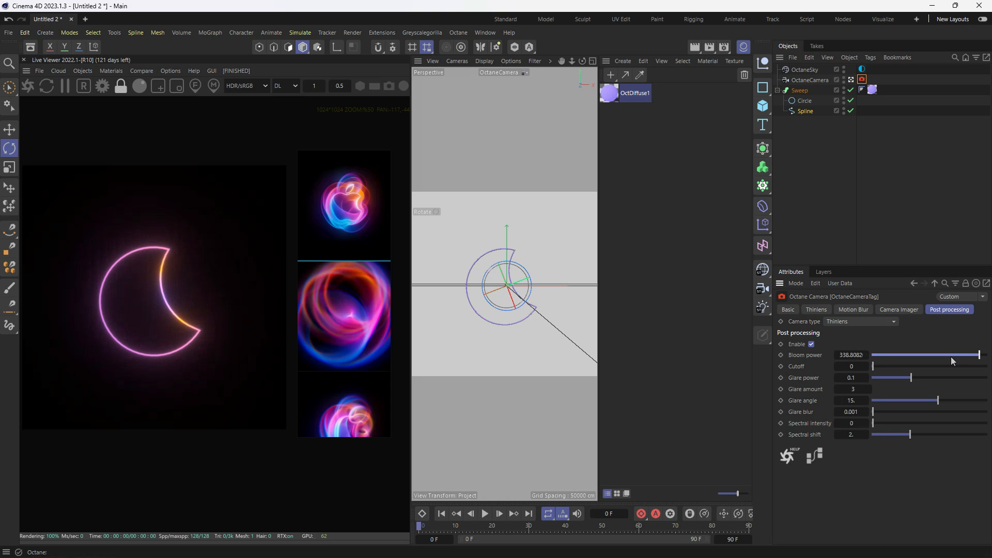
# - Set the camera's bloom cutoff to about 0.046 and reduce the bloom power to about 318
pyautogui.moveTo(873, 366)
pyautogui.mouseDown()
pyautogui.moveTo(889, 366)
pyautogui.moveTo(875, 372)
pyautogui.mouseUp()
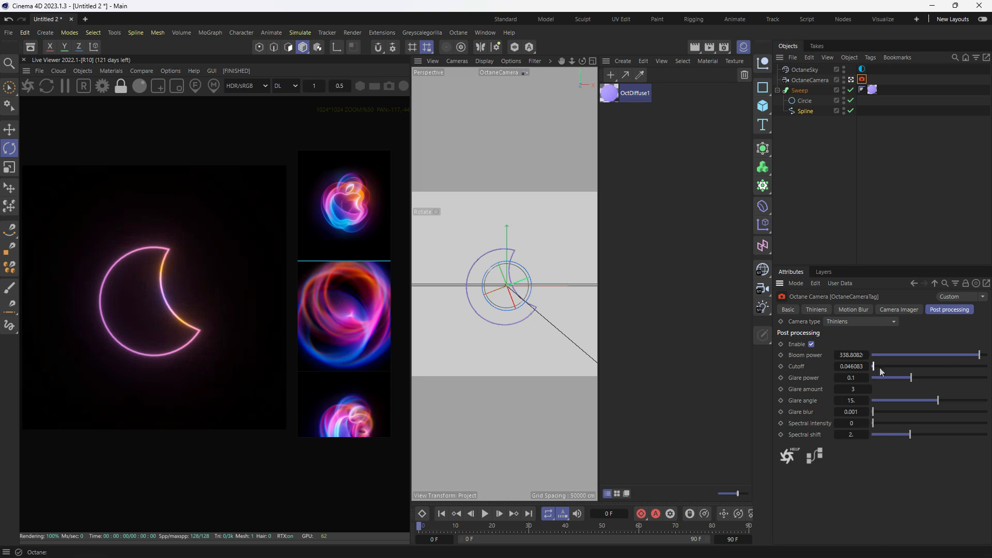
pyautogui.moveTo(977, 357); pyautogui.dragTo(977, 360)
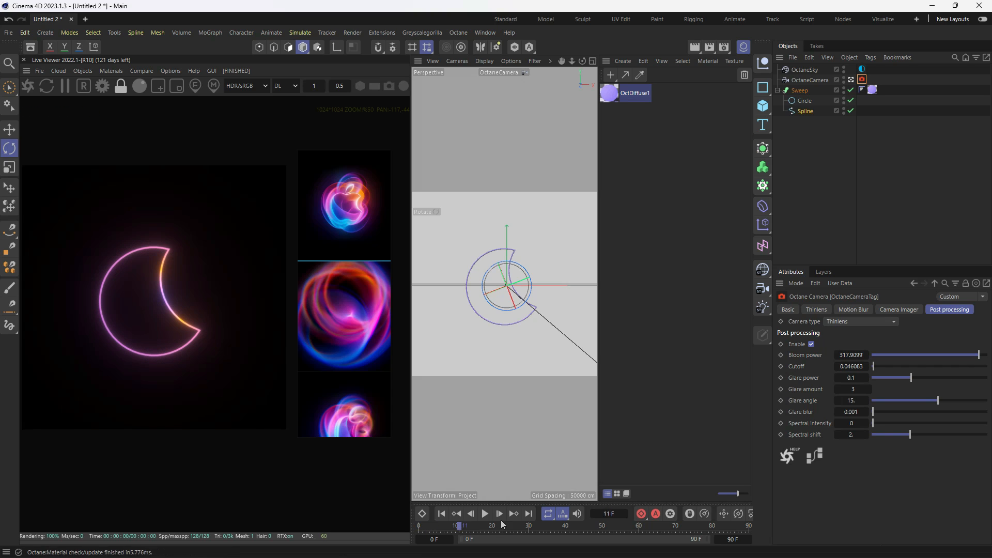
pyautogui.scroll(2, 171, 352)
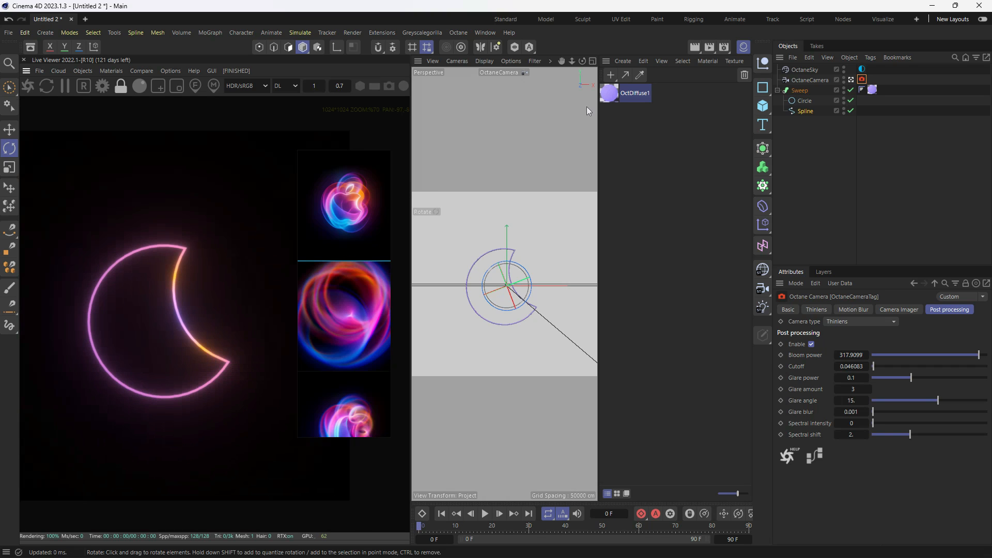
# - Rearrange the crescent material's nodes ahead of the Gradient and set the Texture Projection's internal X scale to about 0.91
pyautogui.click(801, 112)
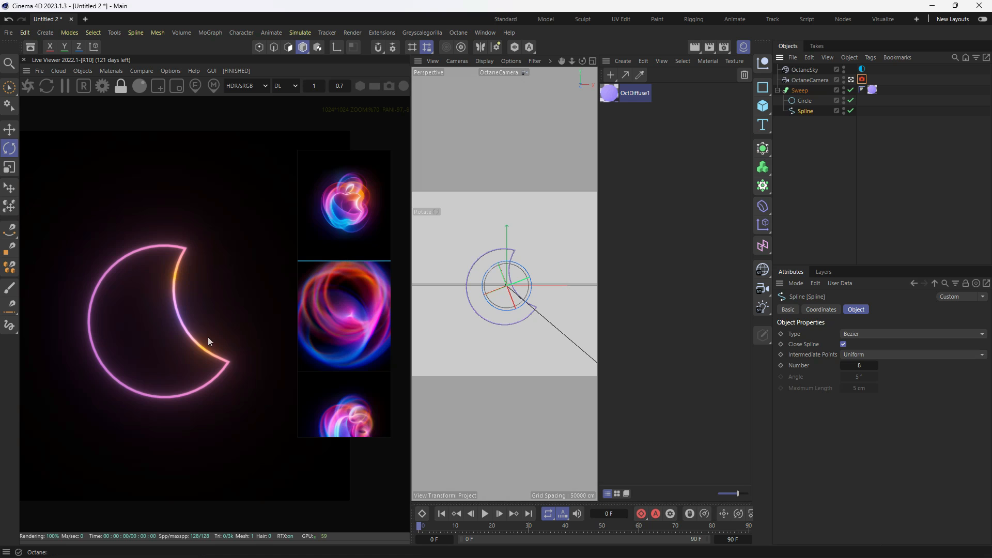
pyautogui.rightClick(180, 257)
pyautogui.click(206, 279)
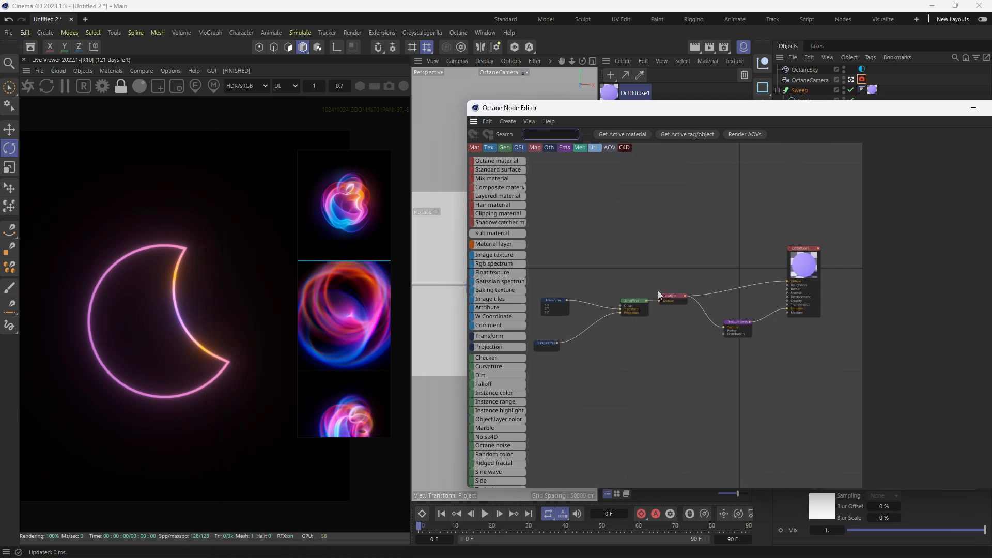
pyautogui.moveTo(642, 300)
pyautogui.mouseDown()
pyautogui.moveTo(626, 307)
pyautogui.moveTo(650, 305)
pyautogui.mouseUp()
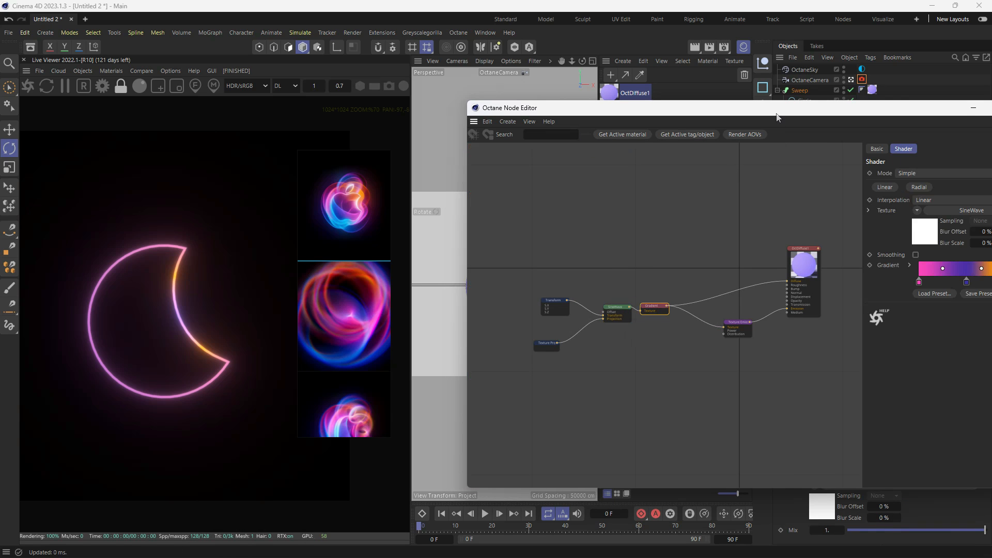
pyautogui.click(479, 300)
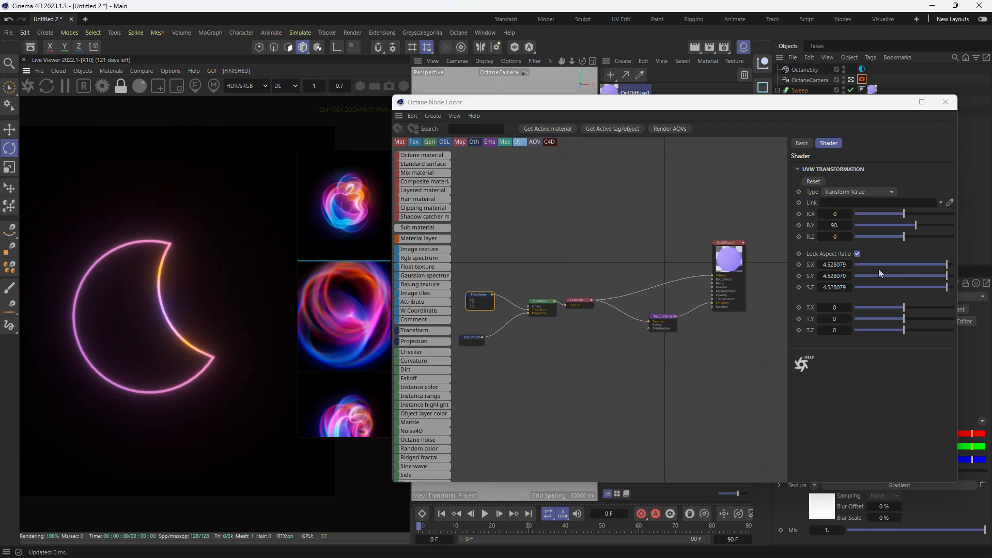
pyautogui.moveTo(493, 301); pyautogui.dragTo(503, 352)
pyautogui.moveTo(936, 329)
pyautogui.mouseDown()
pyautogui.moveTo(923, 333)
pyautogui.moveTo(936, 334)
pyautogui.mouseUp()
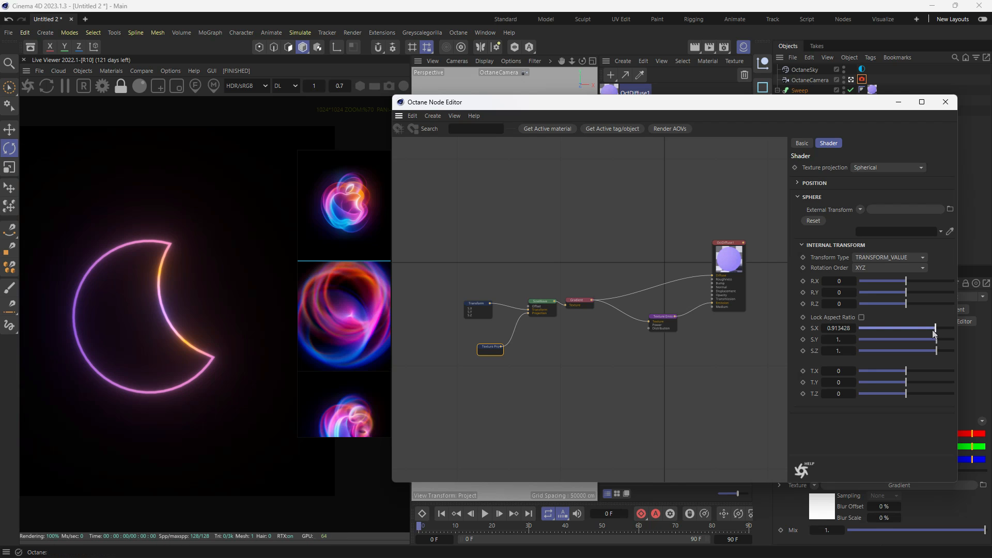
# - Review the Gradient, SineWave and projection nodes, scale the Transform node uniformly to about 4.31, and close the node editor
pyautogui.click(578, 305)
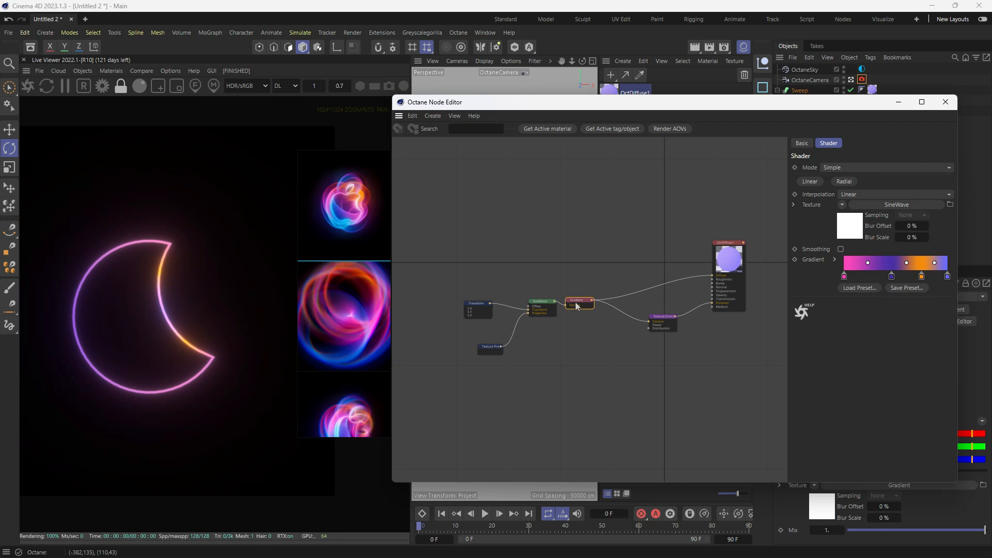
pyautogui.click(553, 309)
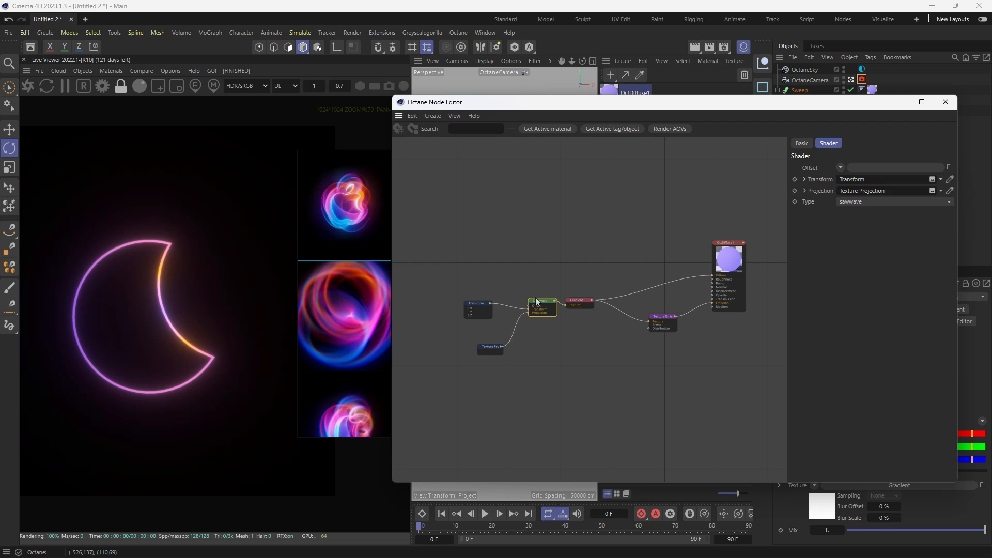
pyautogui.click(488, 309)
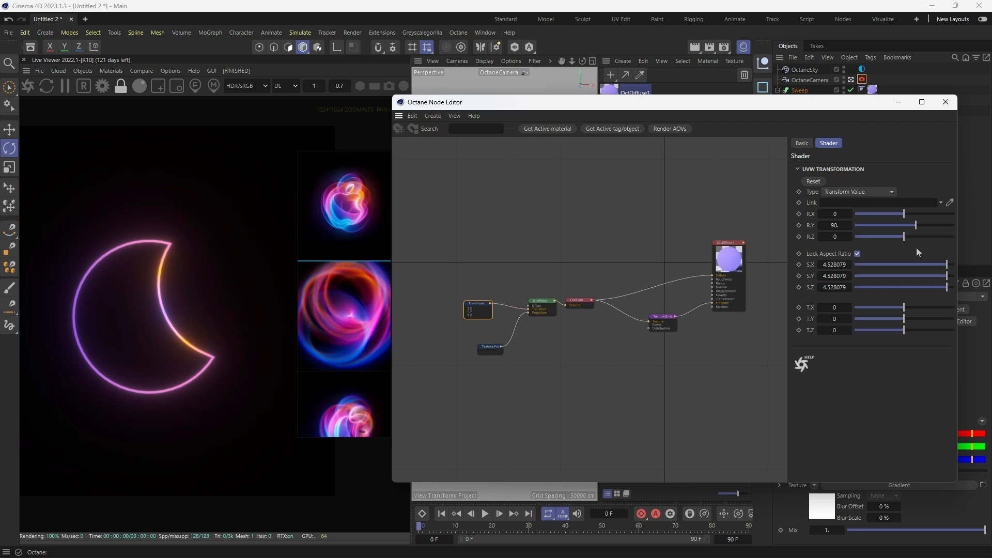
pyautogui.click(491, 350)
pyautogui.click(478, 308)
pyautogui.moveTo(947, 269)
pyautogui.mouseDown()
pyautogui.moveTo(925, 266)
pyautogui.moveTo(945, 266)
pyautogui.mouseUp()
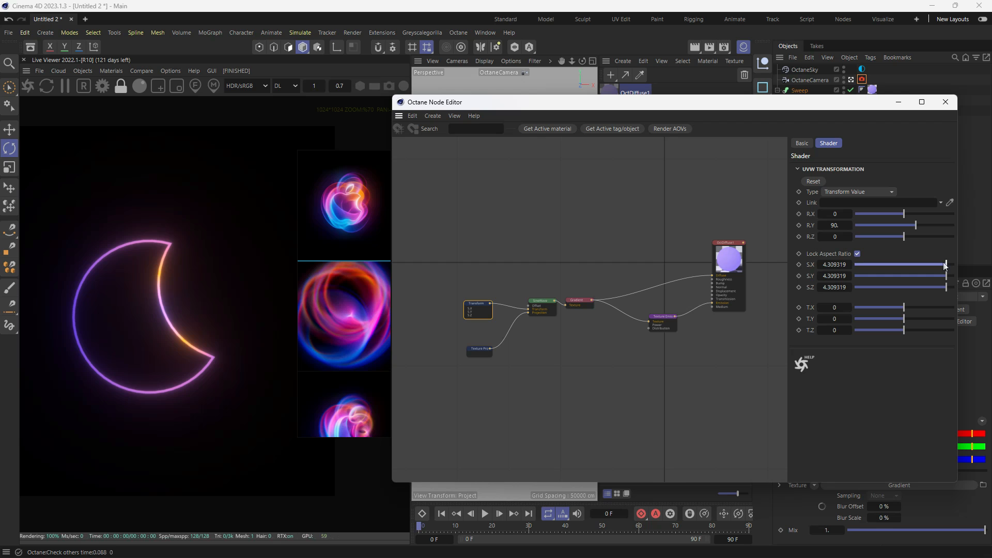
pyautogui.click(946, 102)
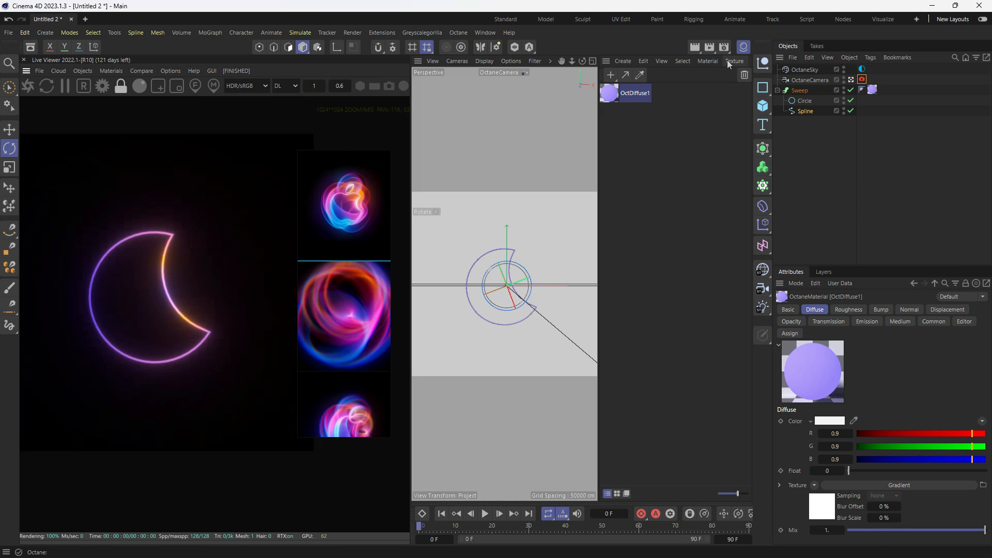
# - Hide the Material Manager to widen the viewport and scrub the start of the timeline
pyautogui.click(742, 47)
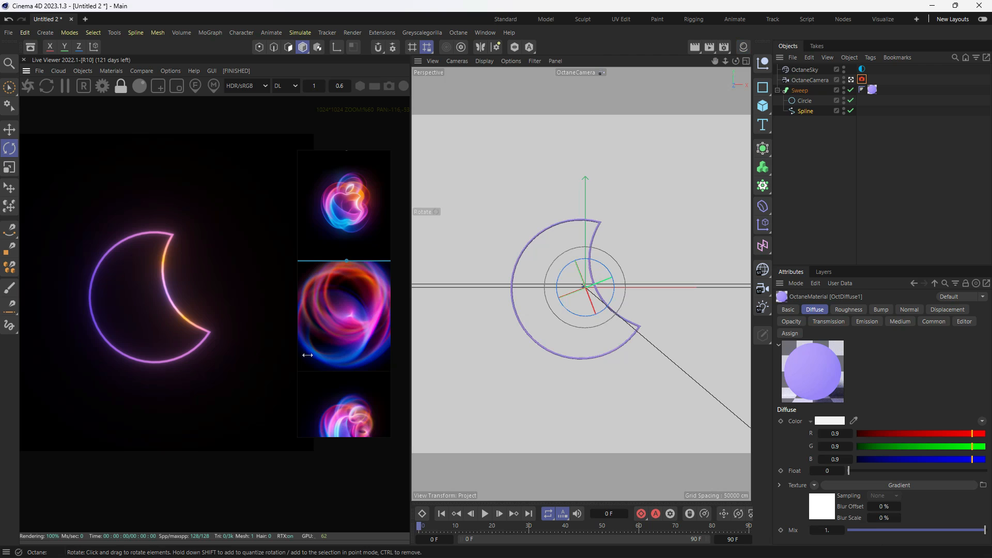
pyautogui.hotkey('ctrl', 's')
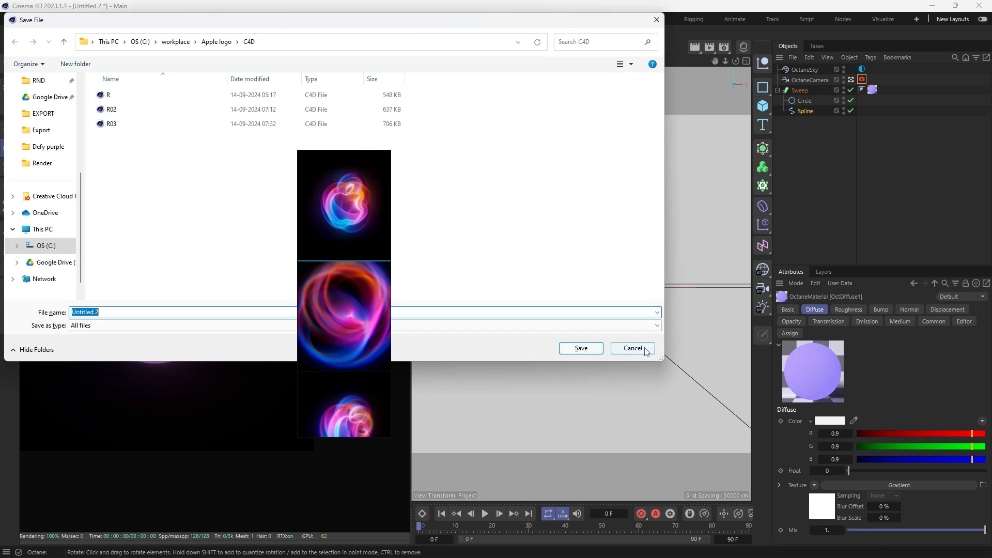
pyautogui.press('Escape')
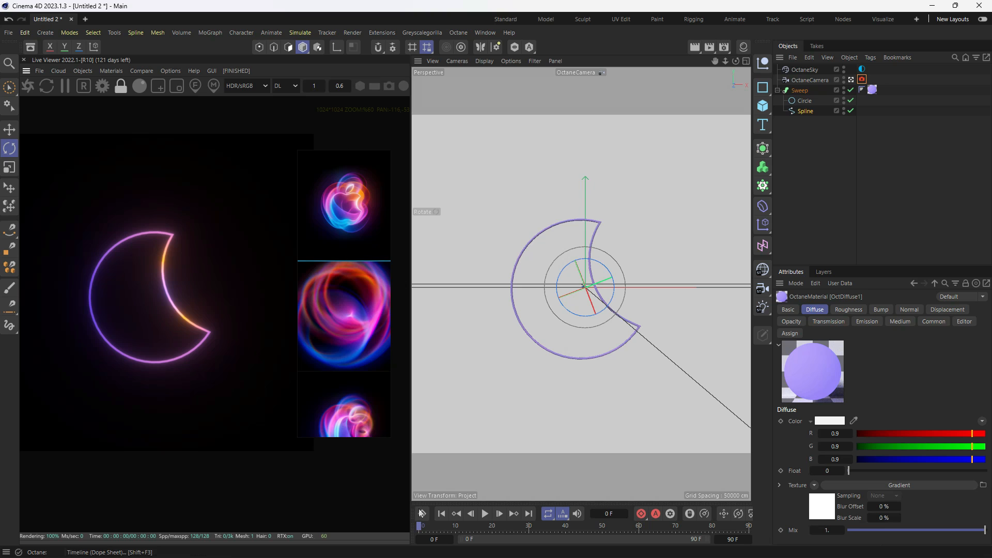
pyautogui.moveTo(421, 526); pyautogui.dragTo(353, 535)
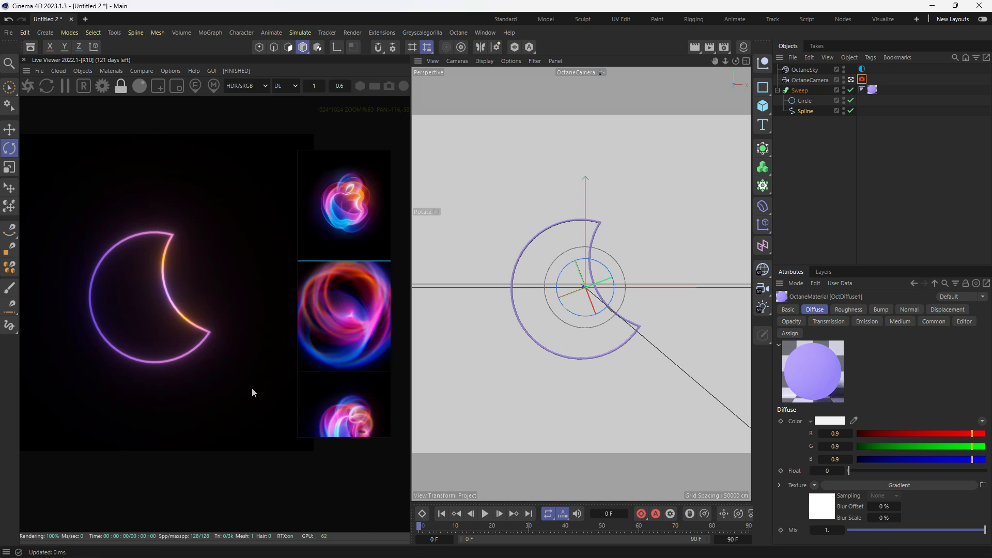
# - Start saving the project and browse to the C4d files folder inside YOUTUBE on drive C
pyautogui.hotkey('ctrl', 's')
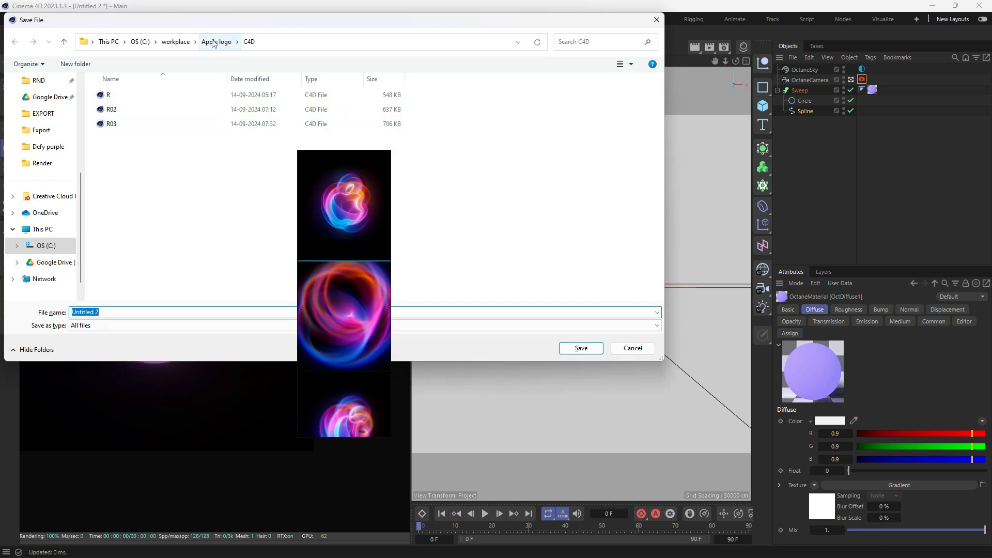
pyautogui.click(175, 42)
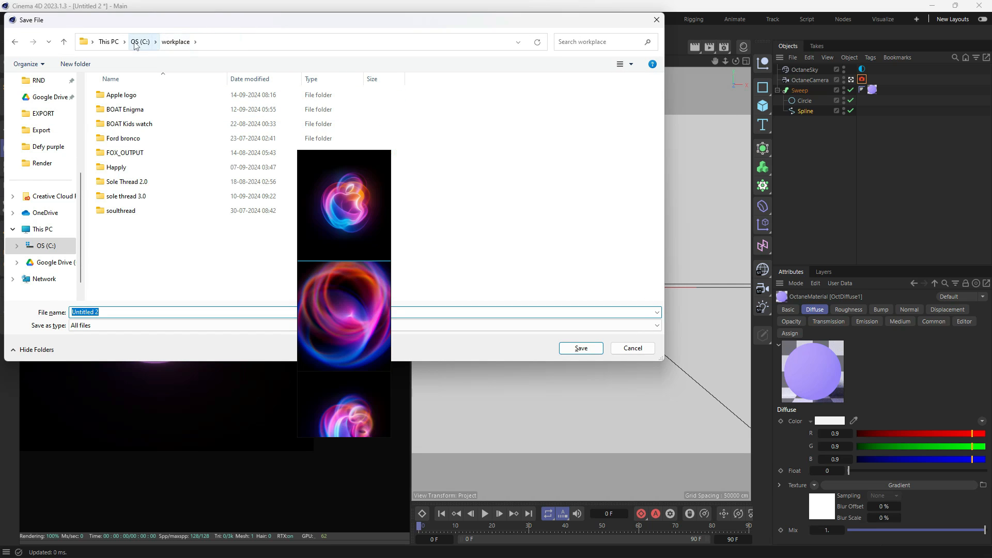
pyautogui.click(142, 43)
pyautogui.scroll(-4, 125, 258)
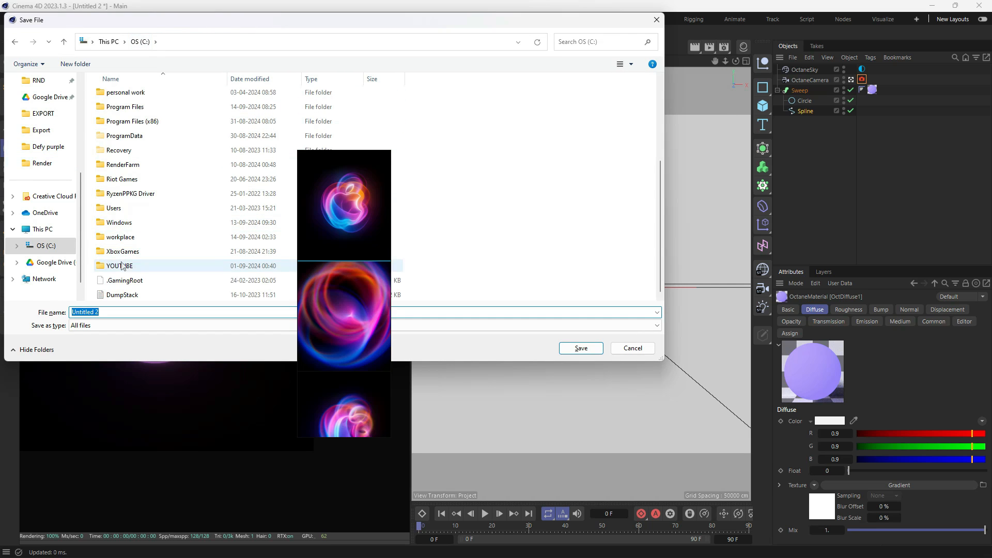
pyautogui.doubleClick(124, 267)
pyautogui.doubleClick(122, 109)
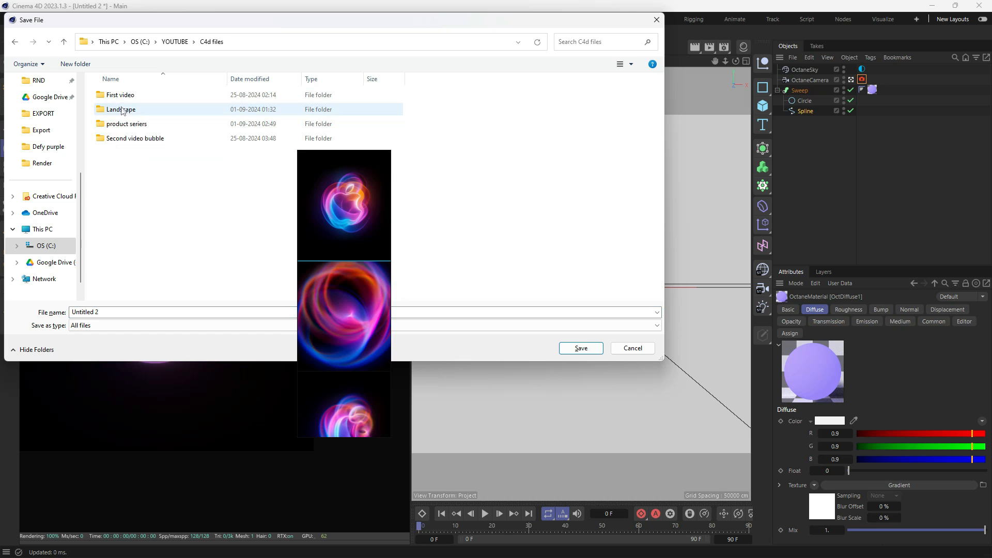
# - Create a folder named Apple logo with a subfolder named C4d inside it, and open the subfolder
pyautogui.click(77, 65)
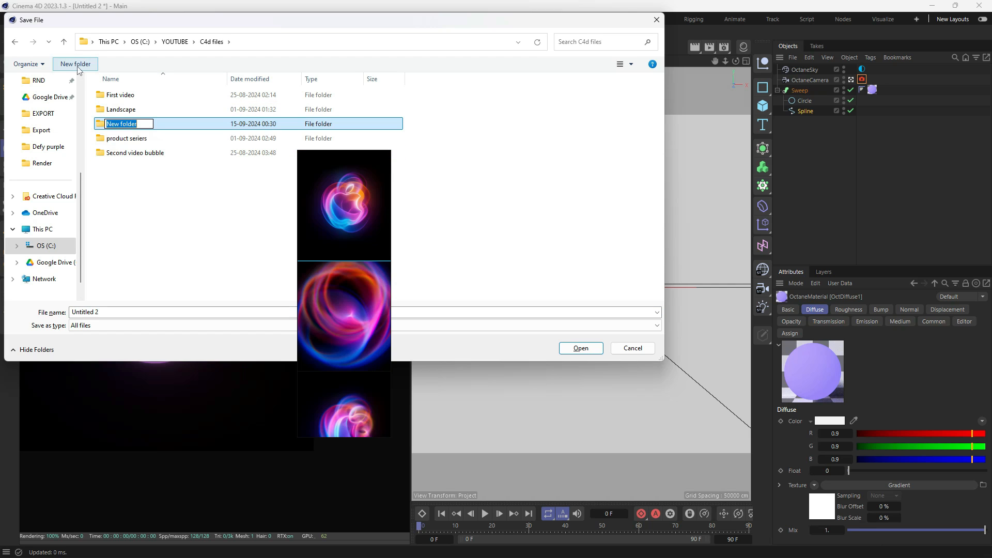
pyautogui.write('Apple logo')
pyautogui.press('Return')
pyautogui.press('Return')
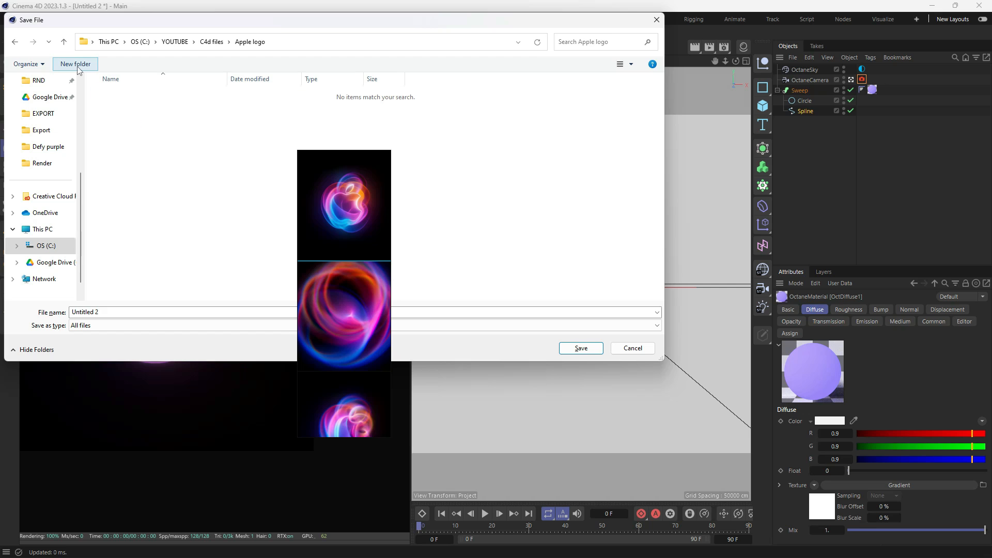
pyautogui.click(73, 65)
pyautogui.write('C5D')
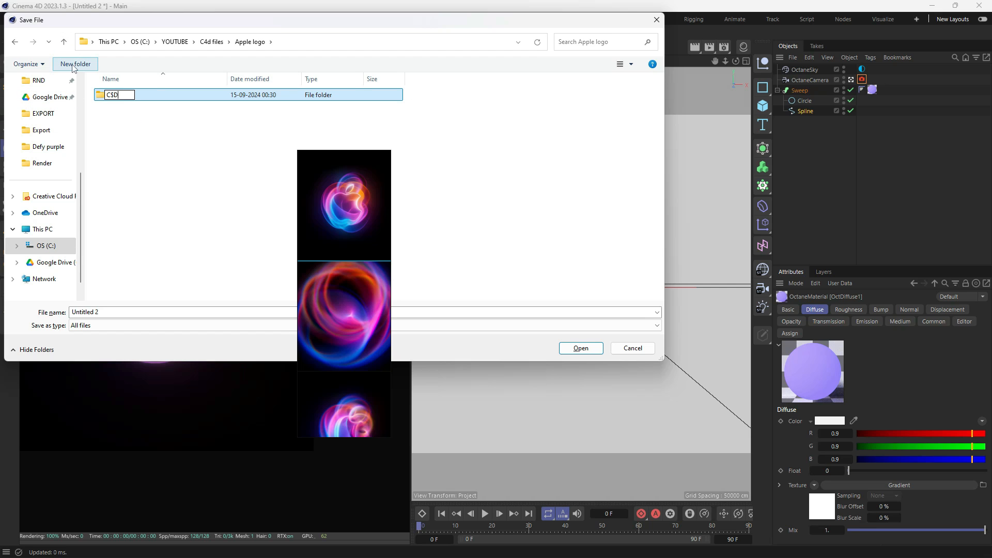
pyautogui.press('Return')
pyautogui.press('Return')
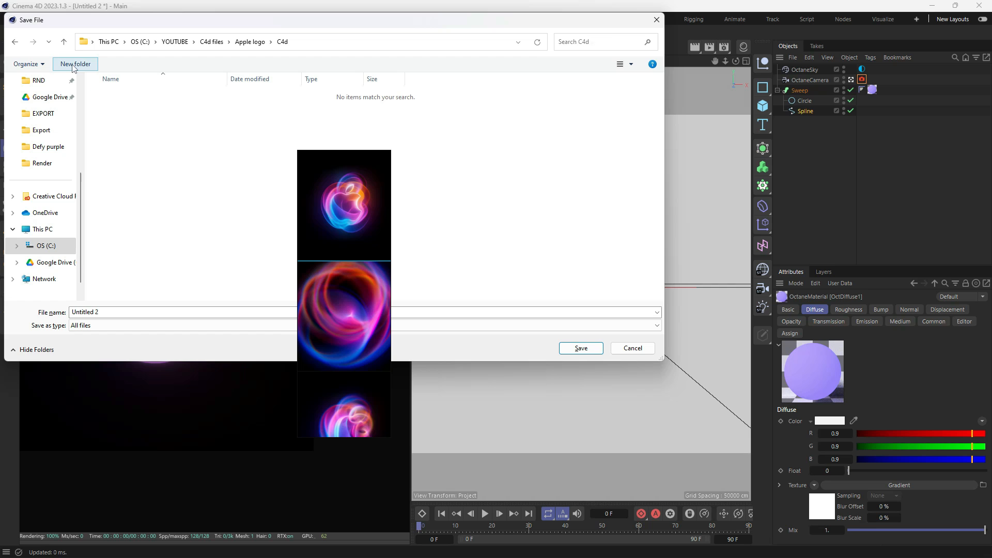
# - Save the project under the file name 01
pyautogui.click(137, 316)
pyautogui.write('01')
pyautogui.press('Return')
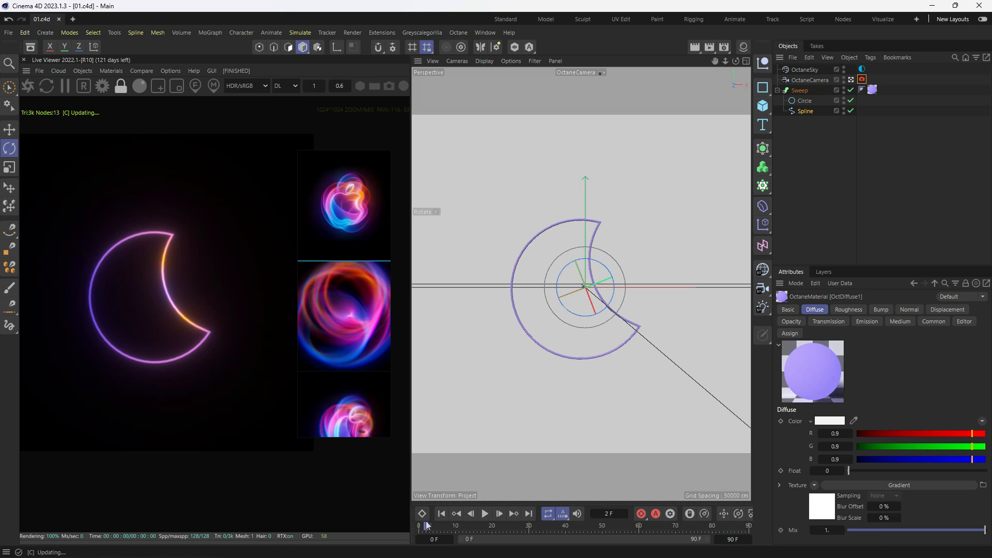
# - Record a keyframe for the Sweep at frame 0 and move the playhead to frame 90
pyautogui.click(851, 139)
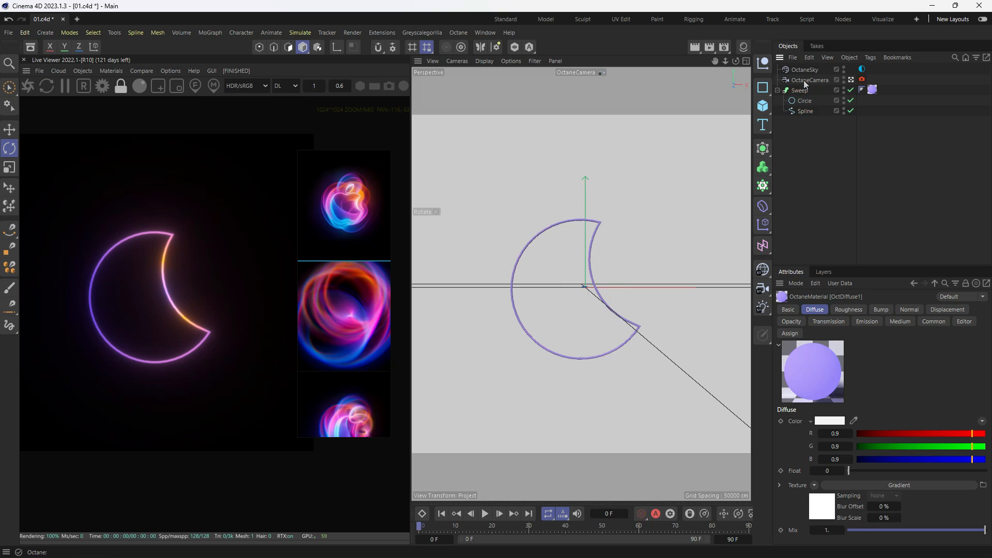
pyautogui.click(800, 91)
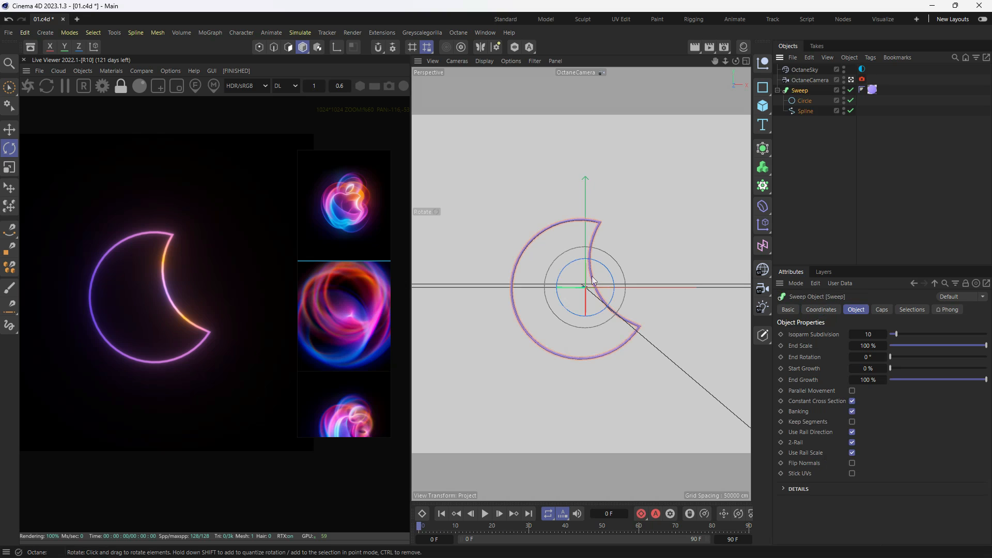
pyautogui.press('e')
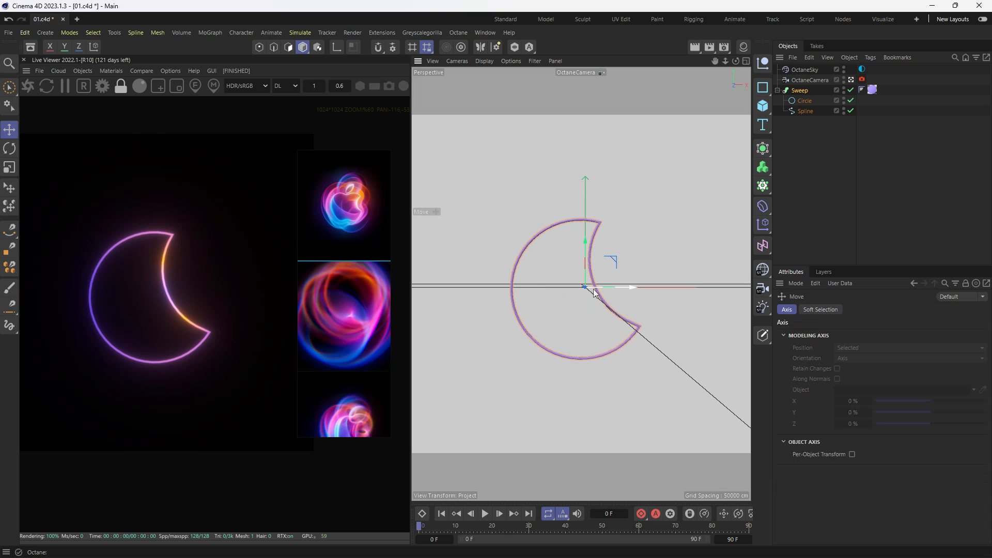
pyautogui.press('r')
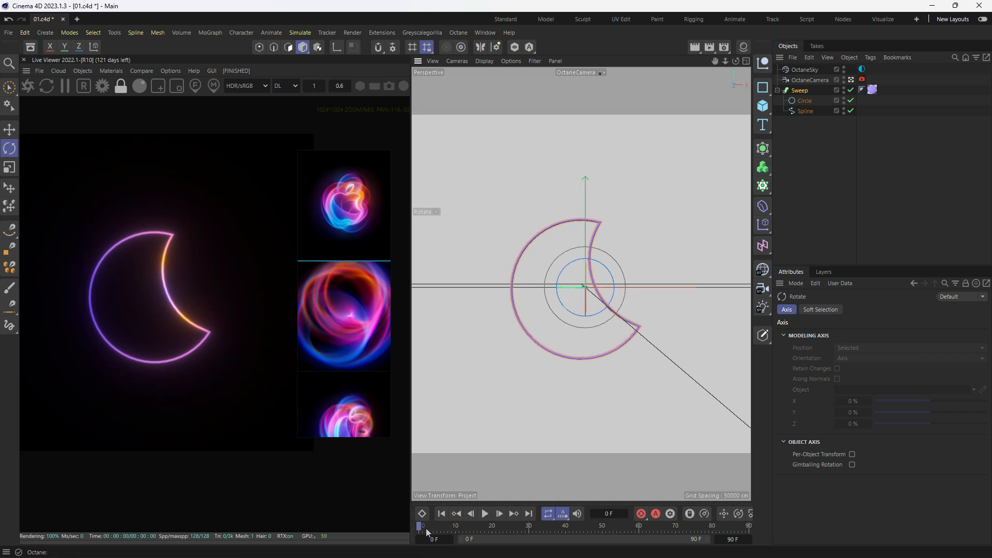
pyautogui.click(641, 514)
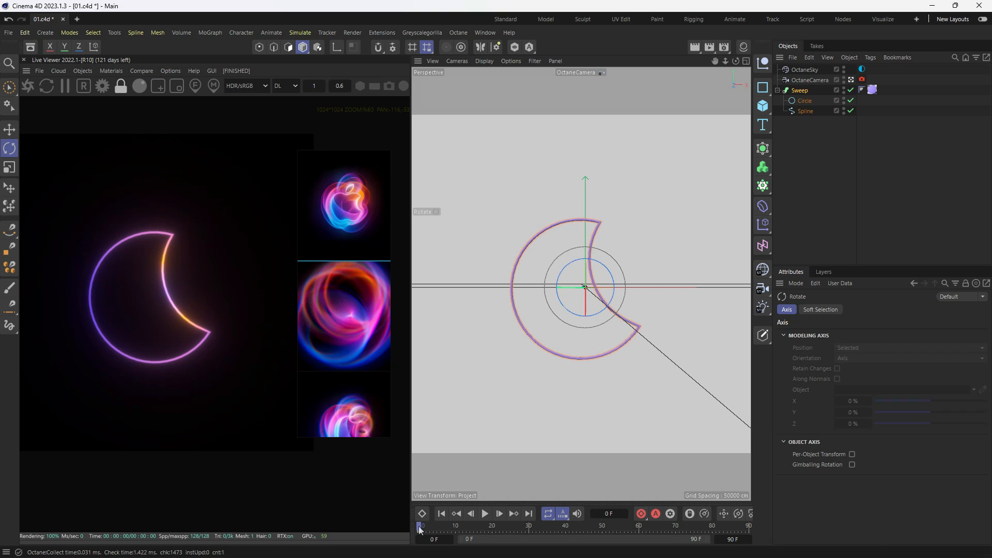
pyautogui.moveTo(419, 527); pyautogui.dragTo(822, 517)
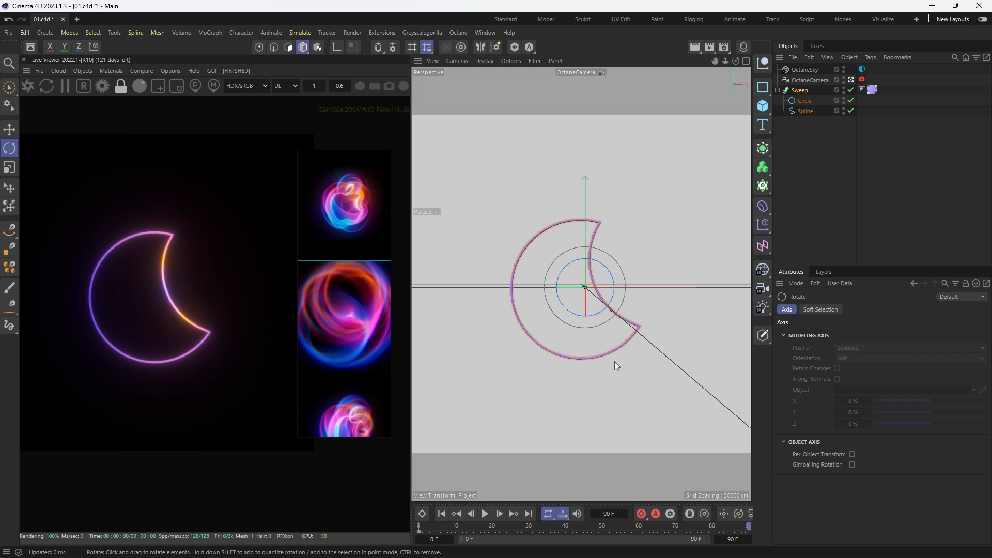
# - Set the Sweep's heading to 360° and pitch to -360° at frame 90, record a keyframe and return to frame 0
pyautogui.moveTo(577, 316); pyautogui.dragTo(511, 301)
pyautogui.moveTo(578, 298); pyautogui.dragTo(511, 369)
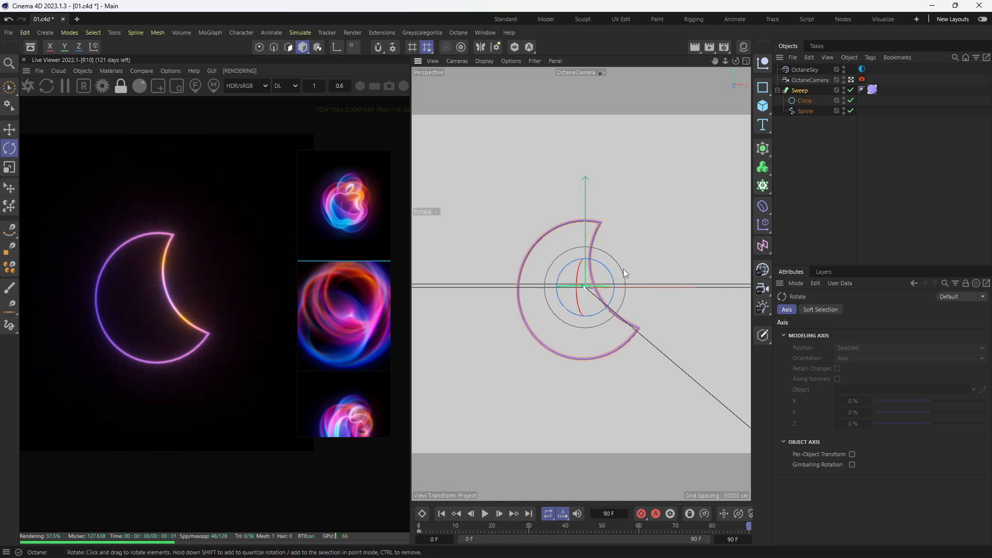
pyautogui.click(799, 90)
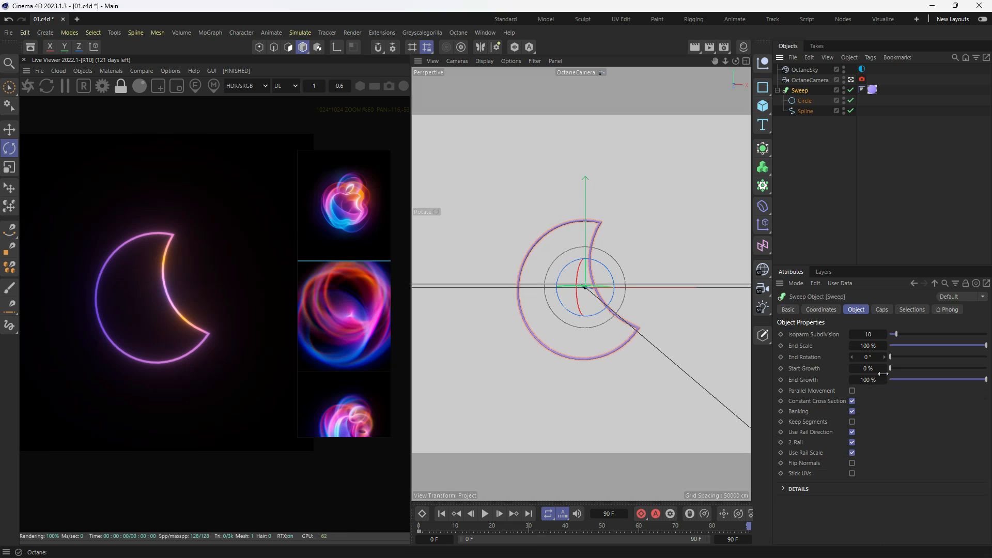
pyautogui.click(882, 311)
pyautogui.click(821, 310)
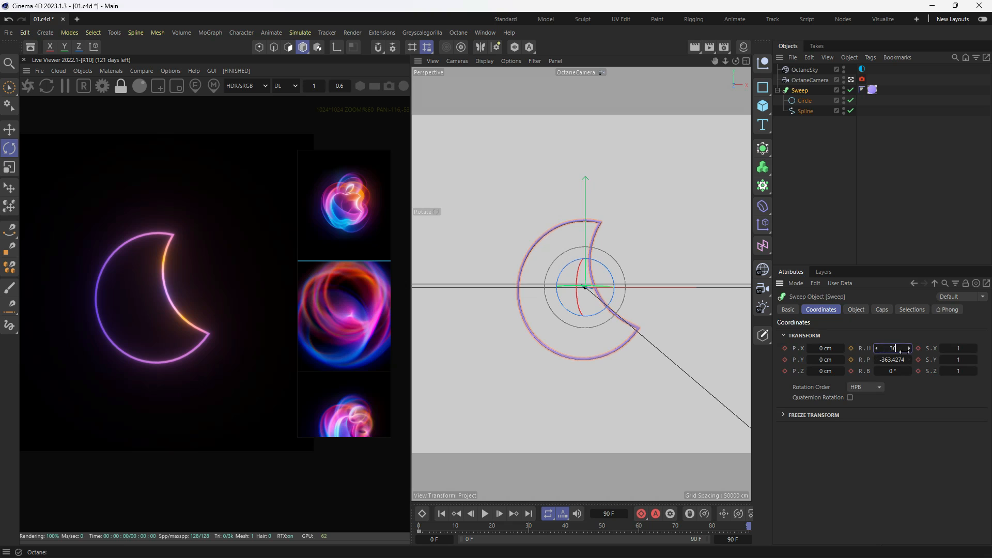
pyautogui.press('Tab')
pyautogui.write('-360')
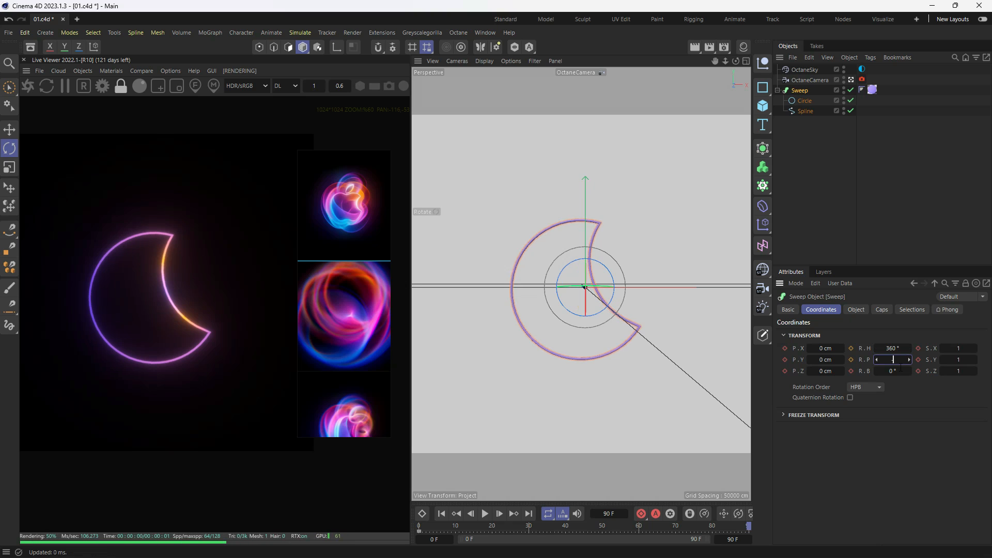
pyautogui.press('Return')
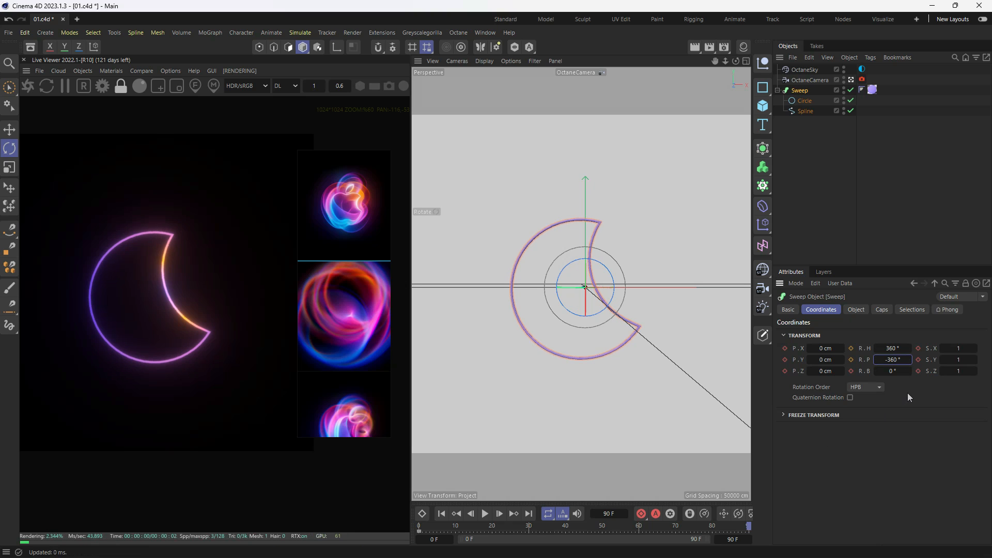
pyautogui.click(642, 515)
pyautogui.moveTo(741, 528); pyautogui.dragTo(419, 540)
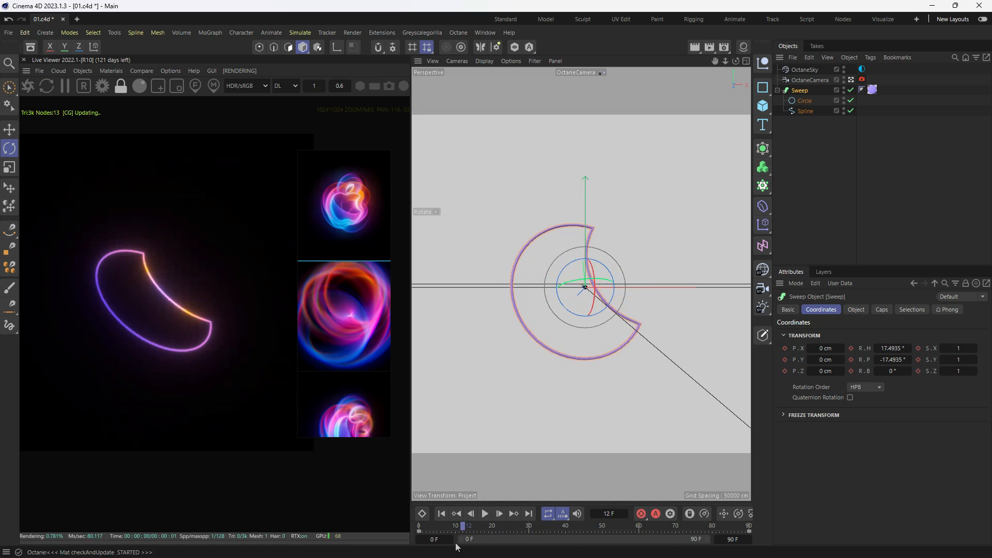
pyautogui.click(817, 148)
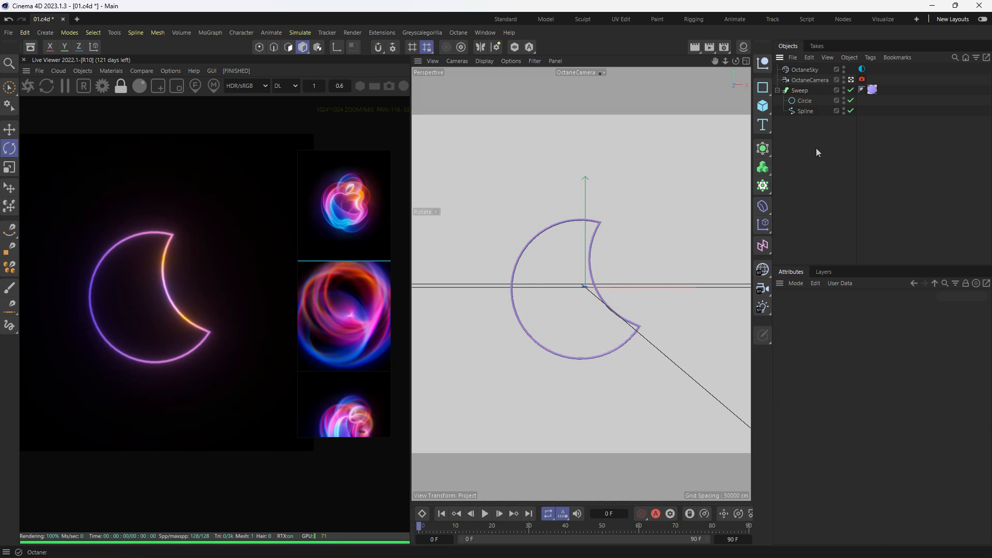
# - Find the Octane ObjectTag by searching the commands for "octane" and add it to the Sweep
pyautogui.click(799, 91)
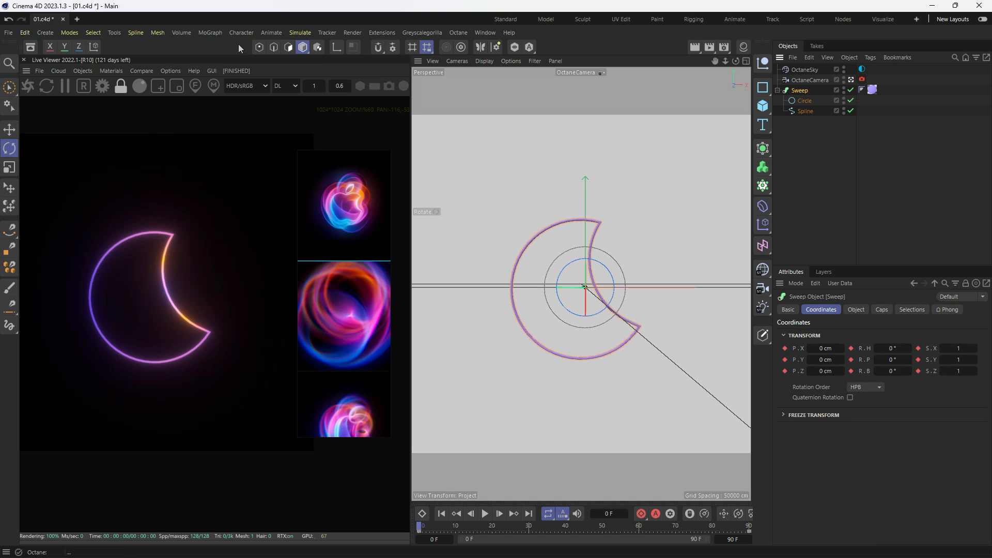
pyautogui.click(83, 71)
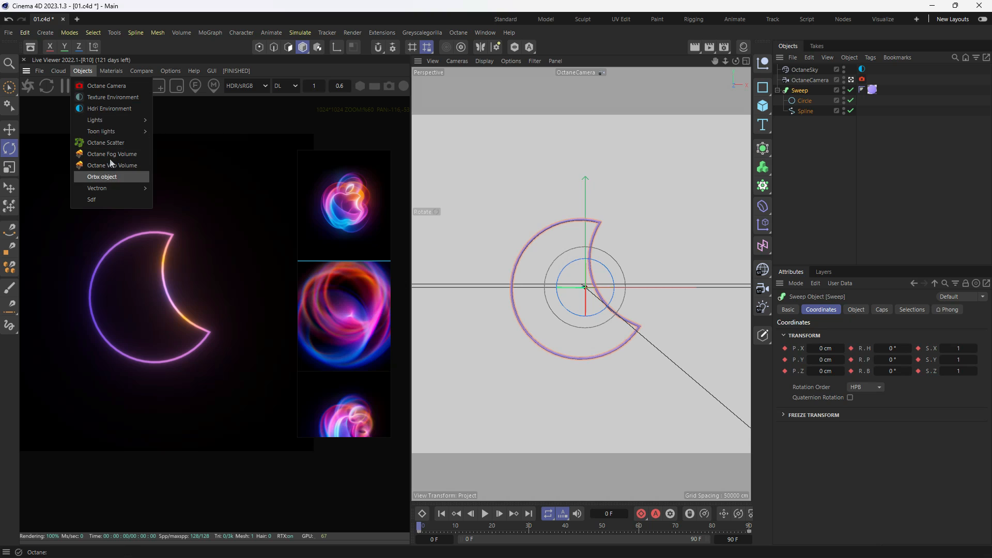
pyautogui.moveTo(132, 75)
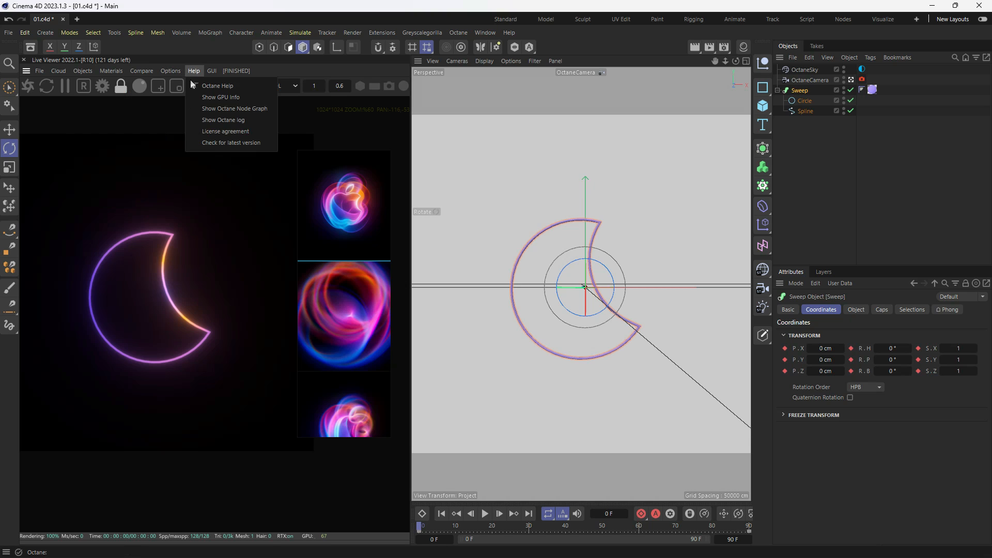
pyautogui.moveTo(84, 72)
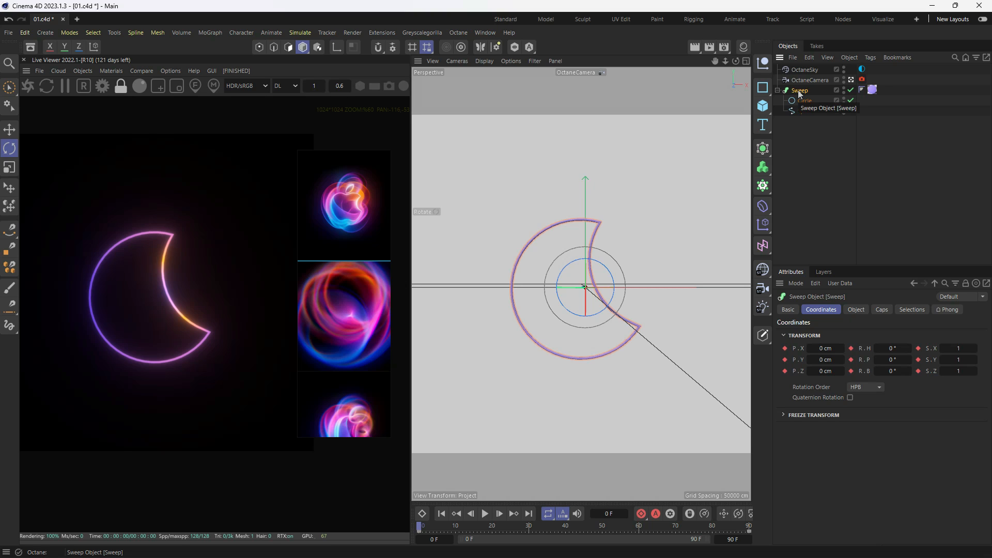
pyautogui.hotkey('shift', 'c')
pyautogui.write('octane')
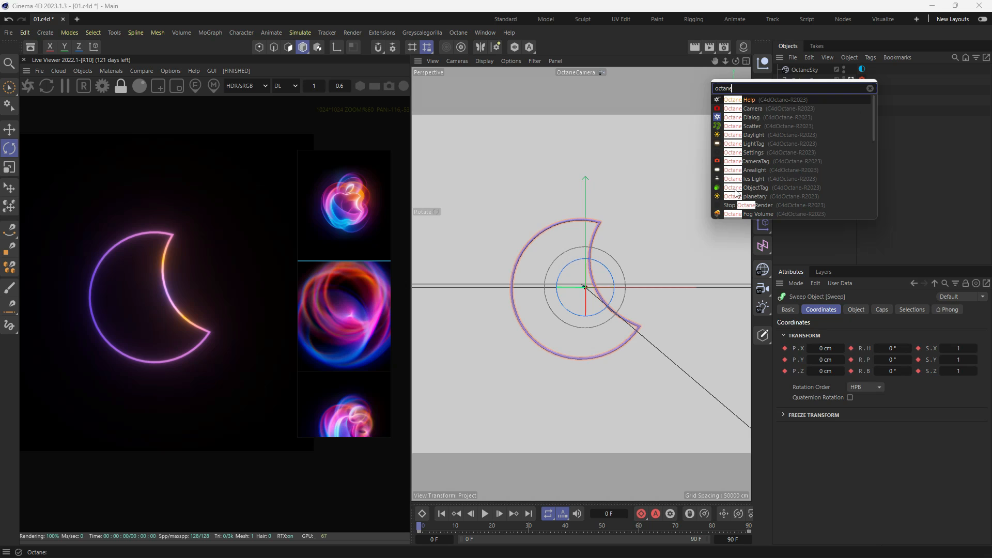
pyautogui.click(732, 188)
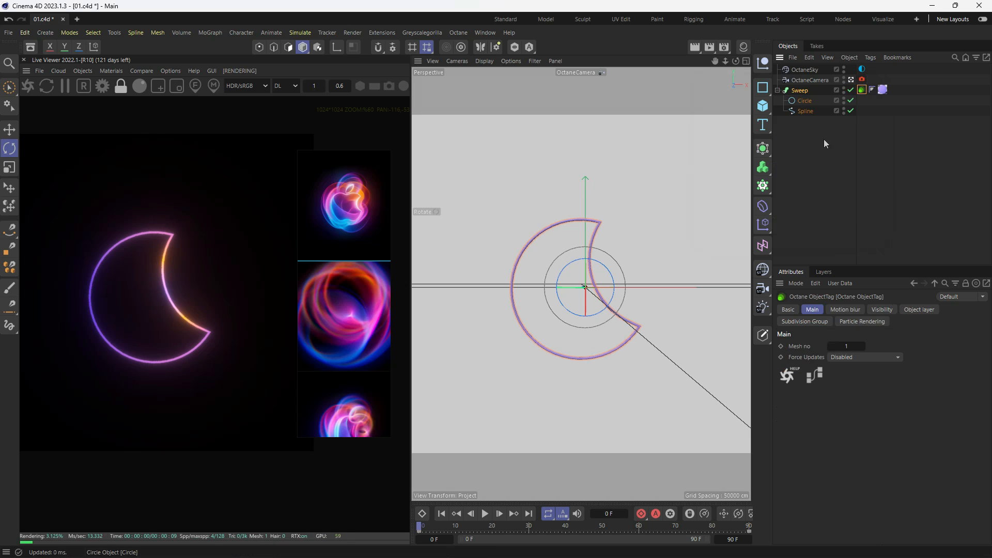
pyautogui.click(869, 95)
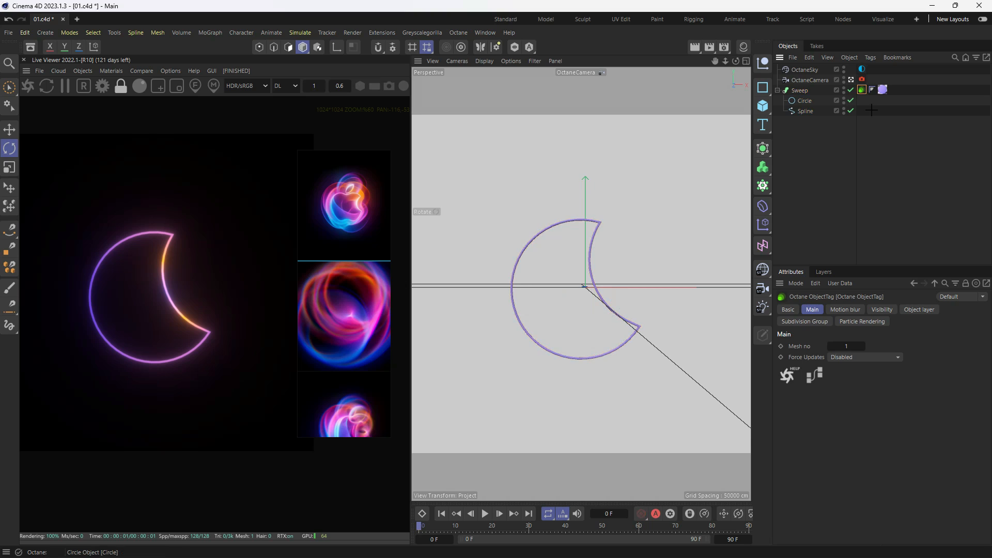
# - Enable motion blur in the Octane camera tag and move the playhead to frame 20
pyautogui.click(862, 80)
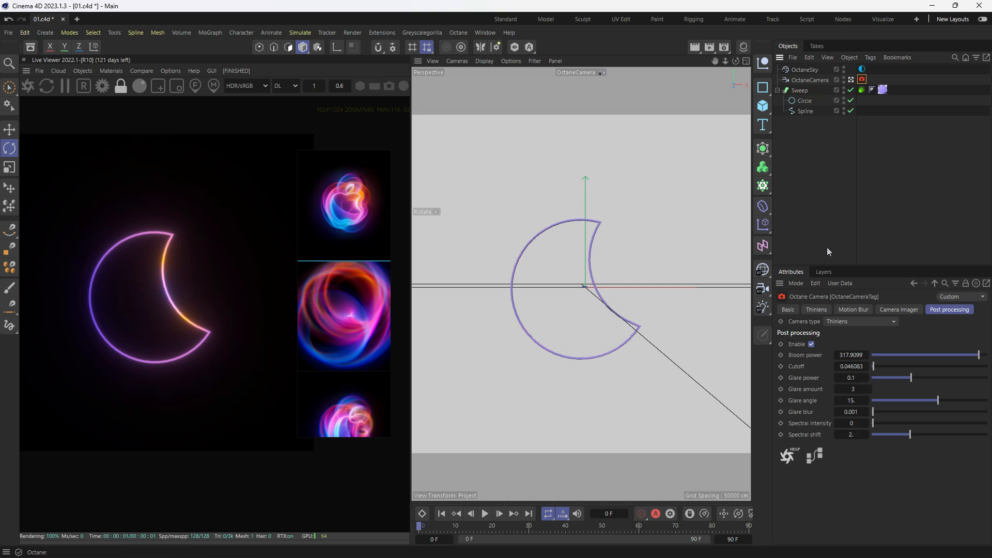
pyautogui.click(852, 310)
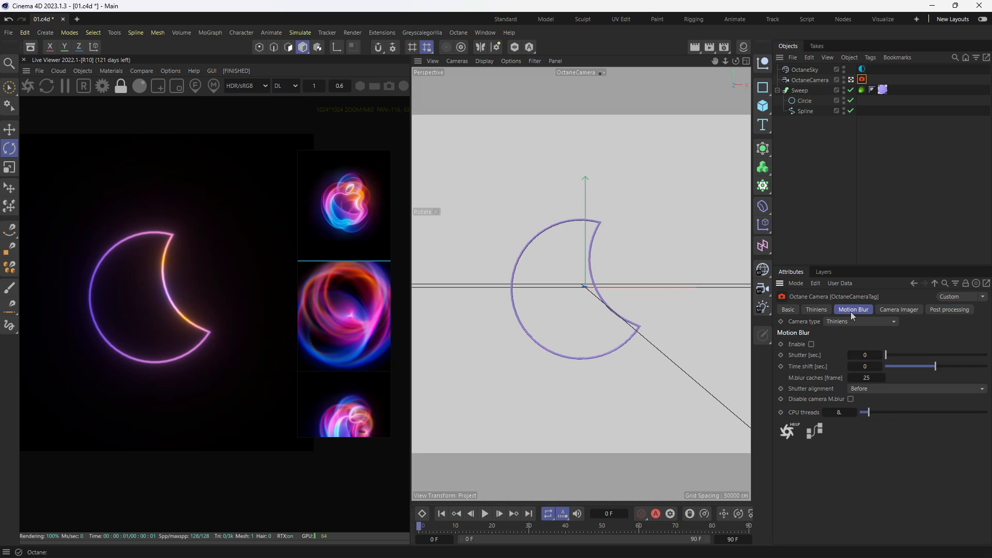
pyautogui.click(811, 344)
pyautogui.click(426, 526)
pyautogui.moveTo(434, 530); pyautogui.dragTo(495, 532)
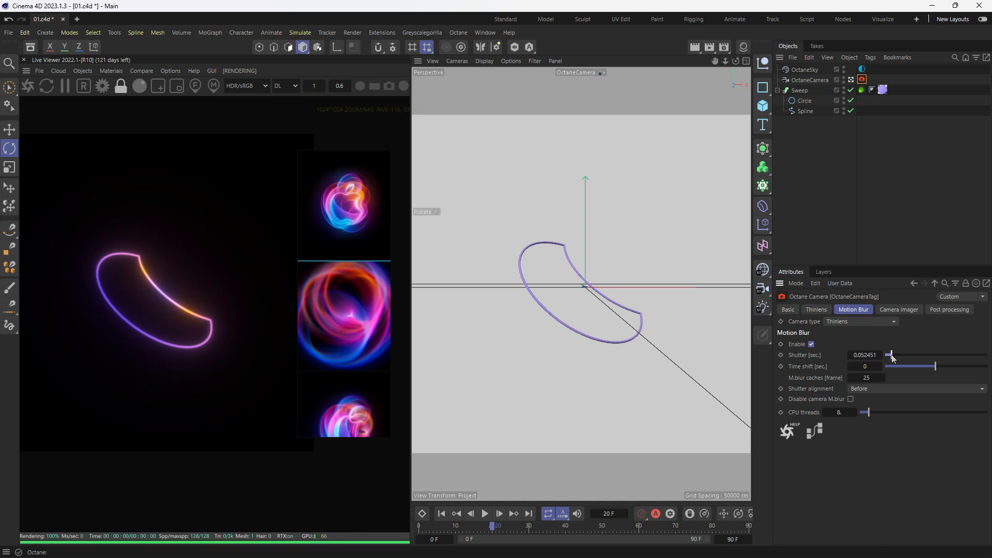
# - Restart the live render and adjust the camera's motion blur shutter to about 0.0996 seconds
pyautogui.moveTo(892, 355)
pyautogui.mouseDown()
pyautogui.moveTo(918, 361)
pyautogui.moveTo(888, 362)
pyautogui.mouseUp()
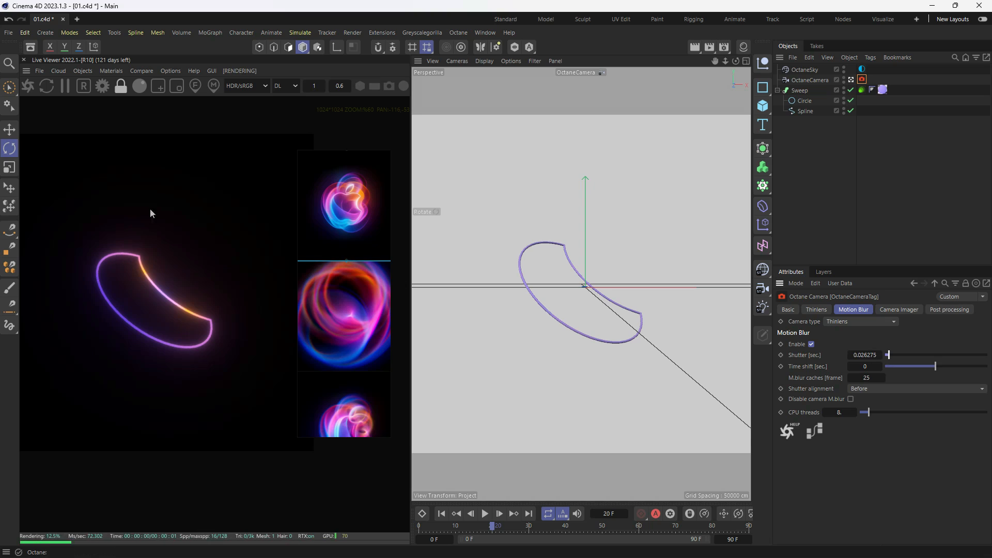
pyautogui.click(27, 88)
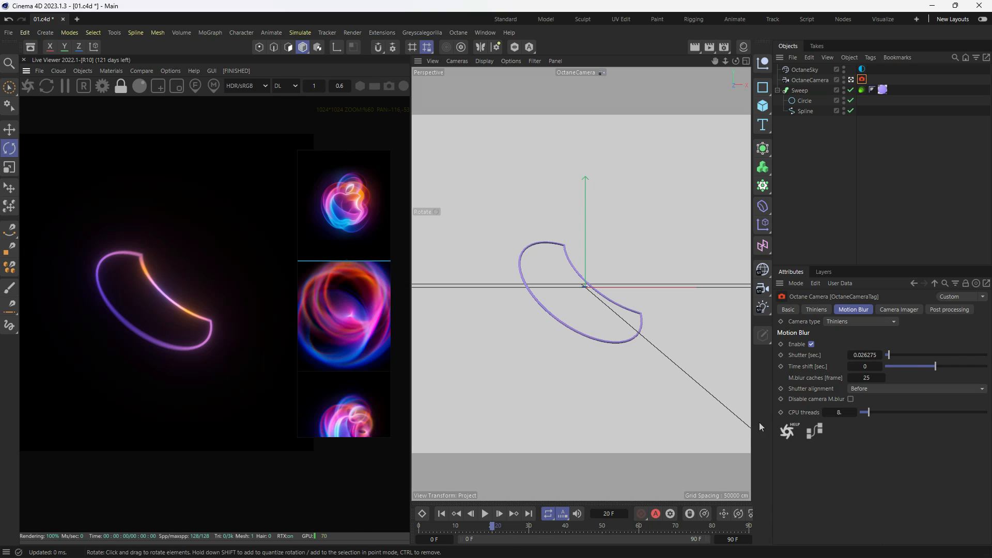
pyautogui.moveTo(888, 358); pyautogui.dragTo(906, 362)
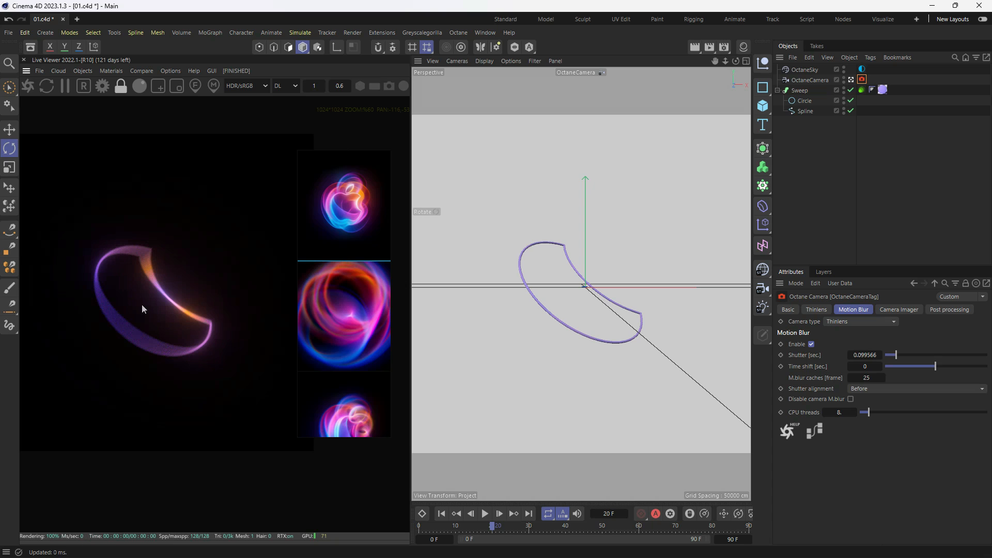
# - Enable the Octane camera's Camera Imager and adjust exposure to about 2.29, highlight compression 0.068, gamma 0.95 and saturation 1.06
pyautogui.moveTo(432, 528); pyautogui.dragTo(492, 533)
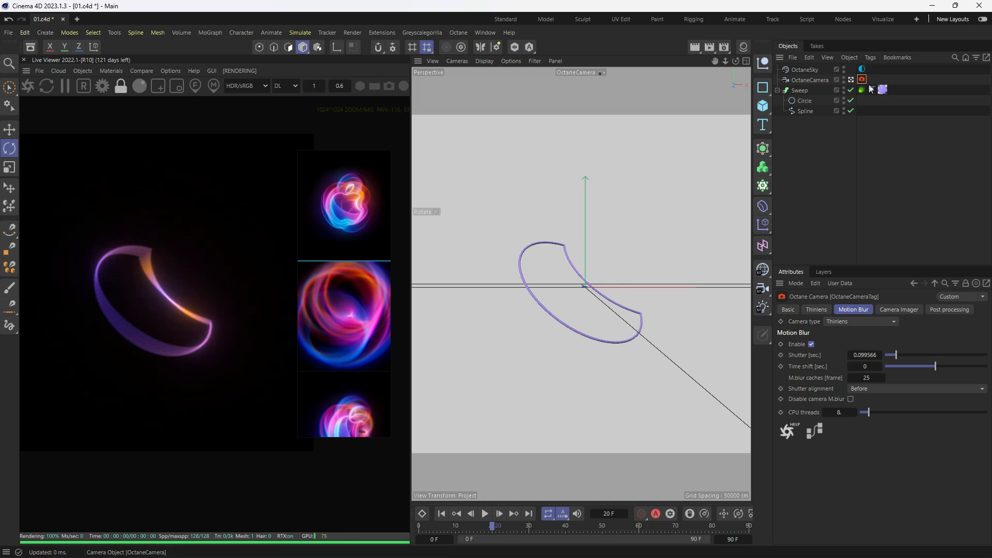
pyautogui.click(904, 310)
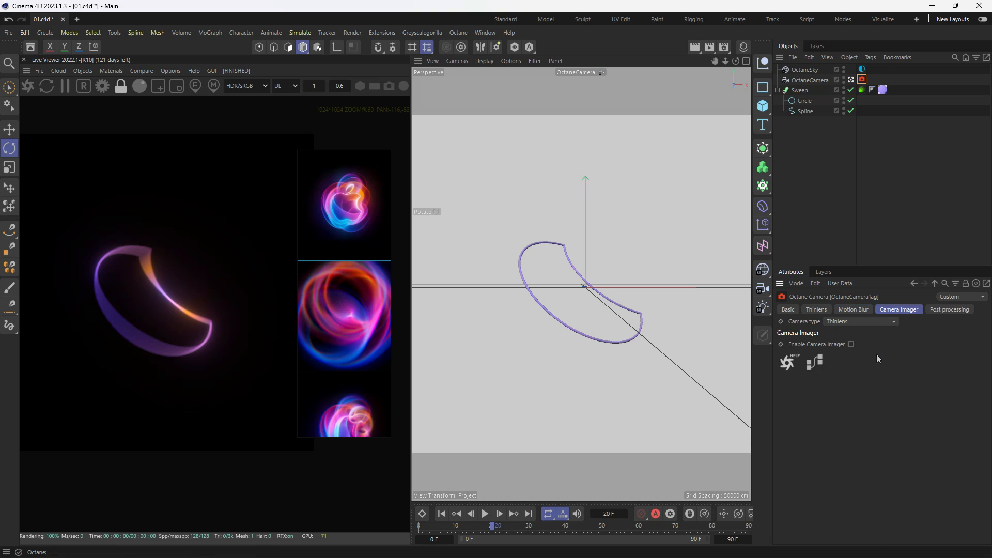
pyautogui.click(852, 344)
pyautogui.moveTo(947, 399); pyautogui.dragTo(955, 398)
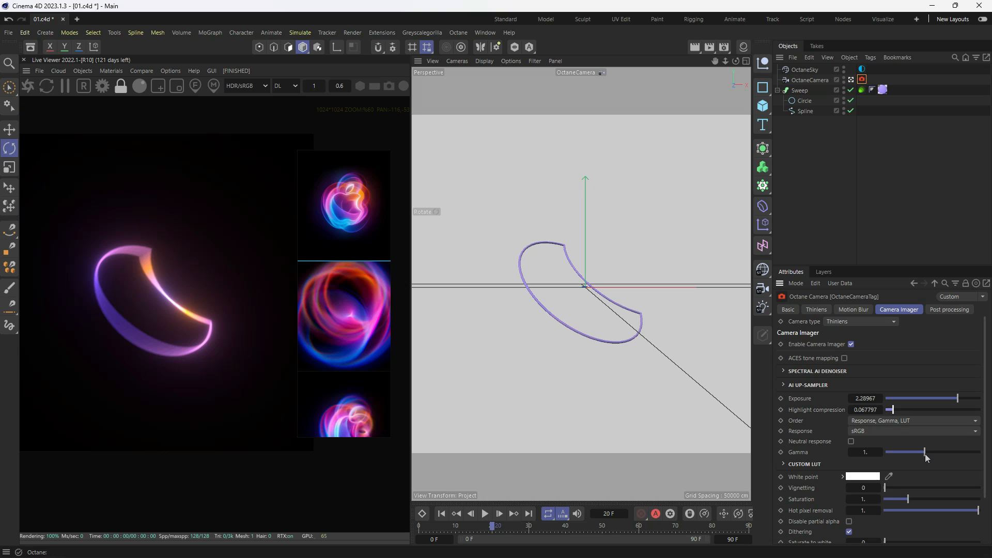
pyautogui.moveTo(925, 453); pyautogui.dragTo(923, 454)
pyautogui.moveTo(464, 524); pyautogui.dragTo(396, 530)
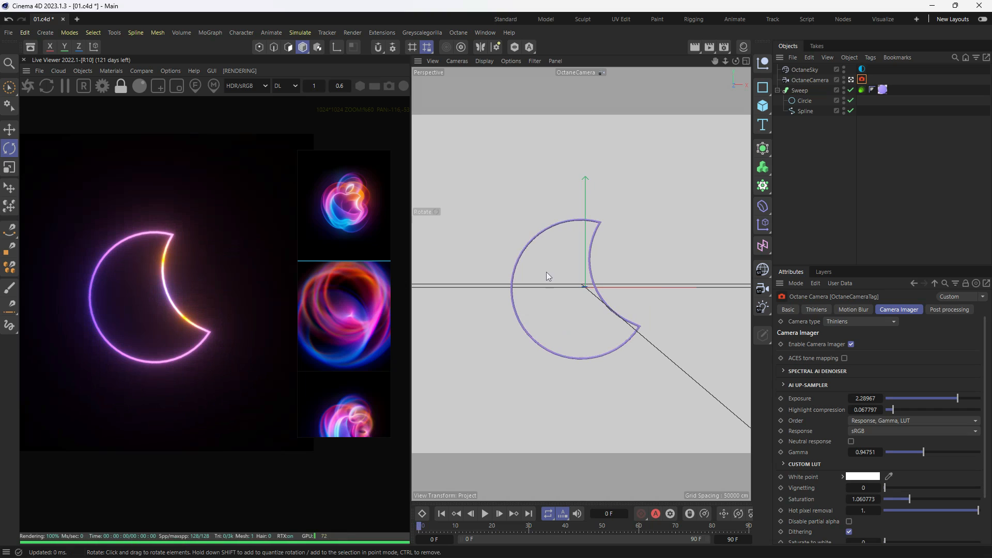
# - Rename the Sweep object "main shape" and duplicate it with its Circle and Spline
pyautogui.click(801, 144)
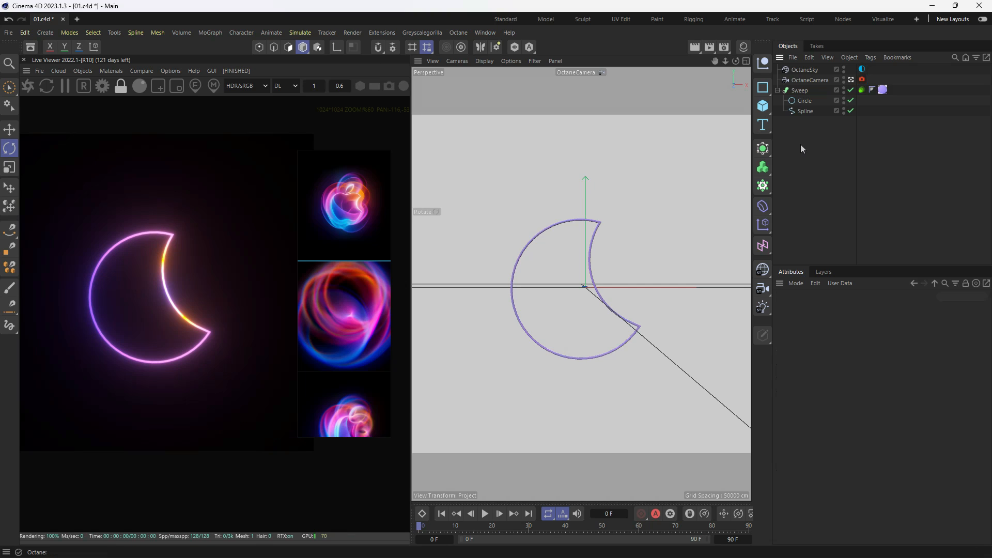
pyautogui.click(800, 93)
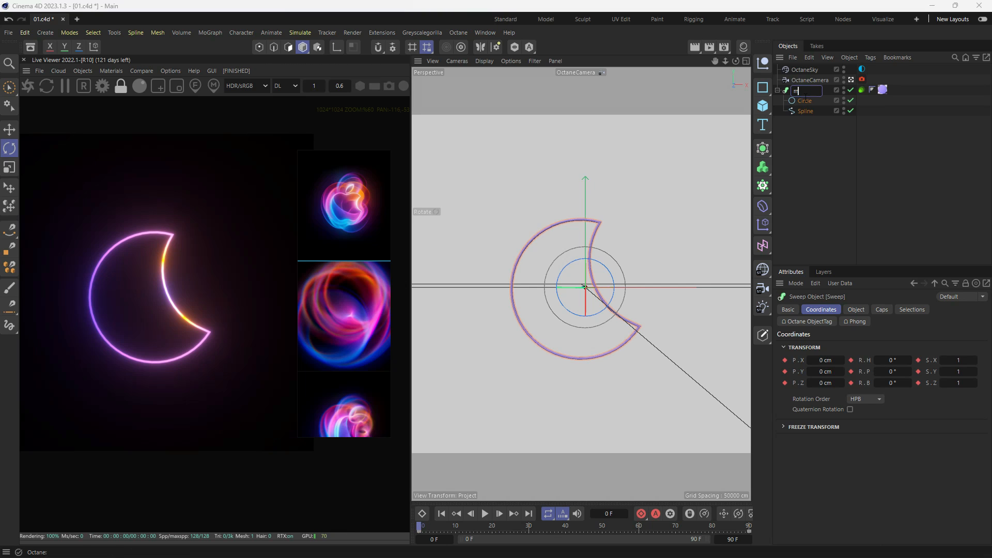
pyautogui.write('main shape')
pyautogui.press('Return')
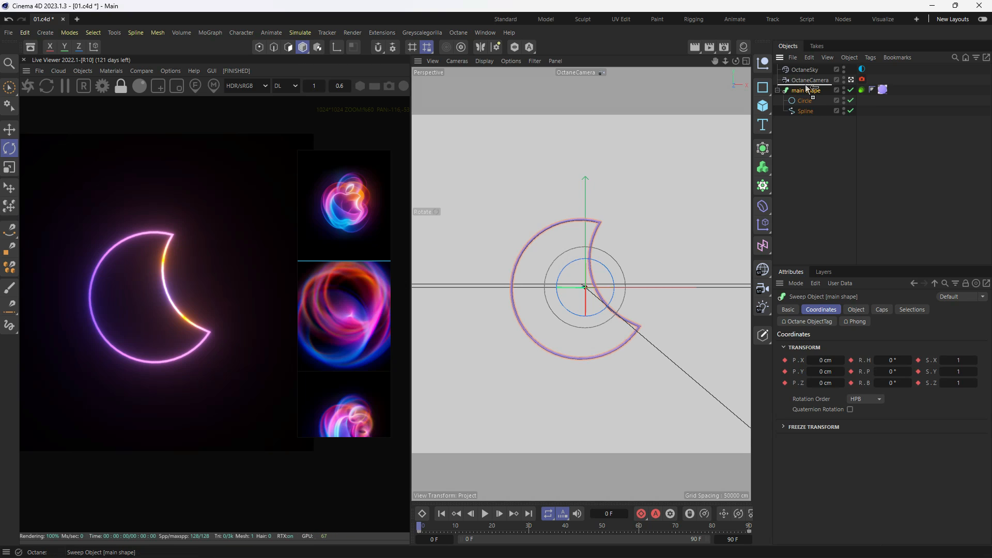
pyautogui.hotkey('ctrl', 'c')
pyautogui.hotkey('ctrl', 'v')
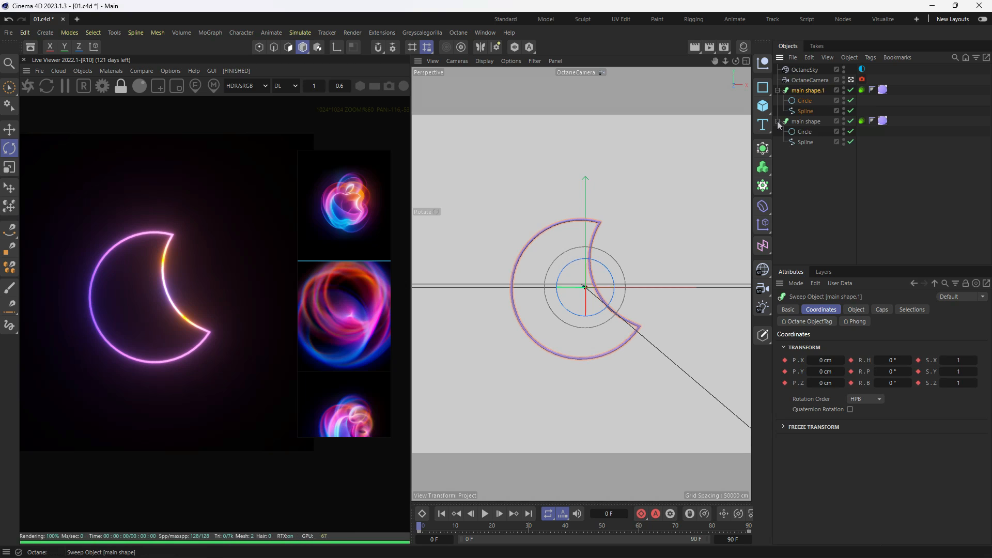
# - Using Animation mode in the Top view, shift the duplicated main shape.1 slightly along positive Z and negative X, and return to Model mode
pyautogui.press('F2')
pyautogui.press('e')
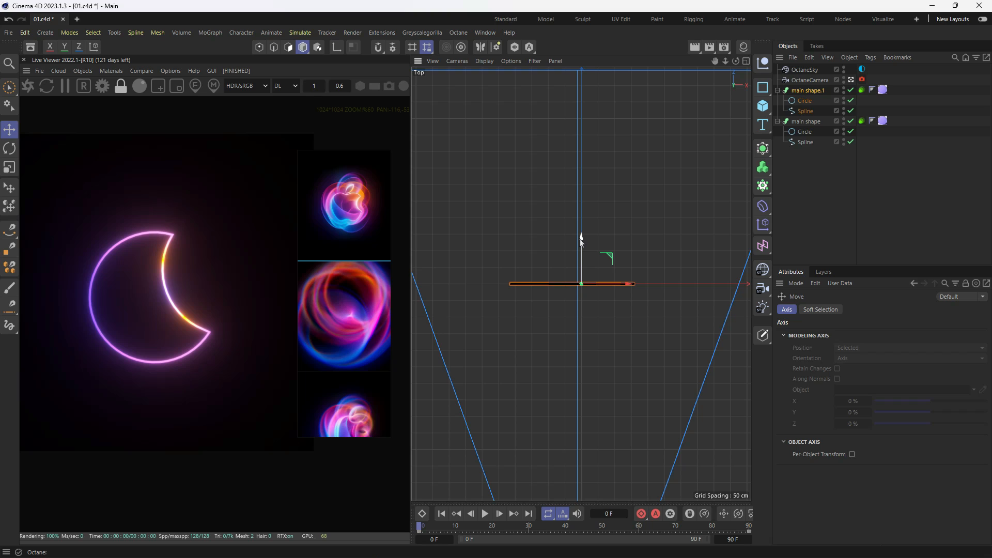
pyautogui.click(304, 48)
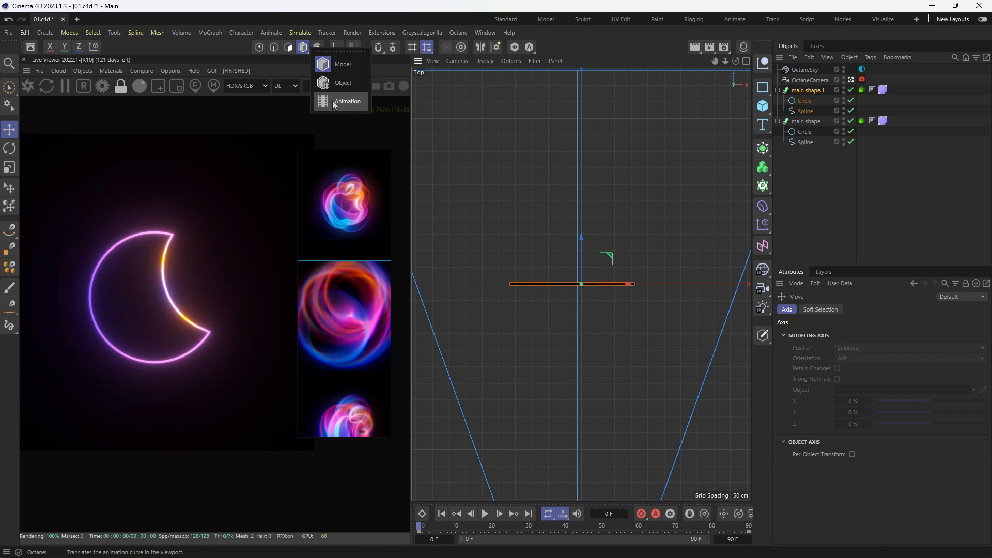
pyautogui.click(341, 101)
pyautogui.moveTo(580, 236); pyautogui.dragTo(582, 232)
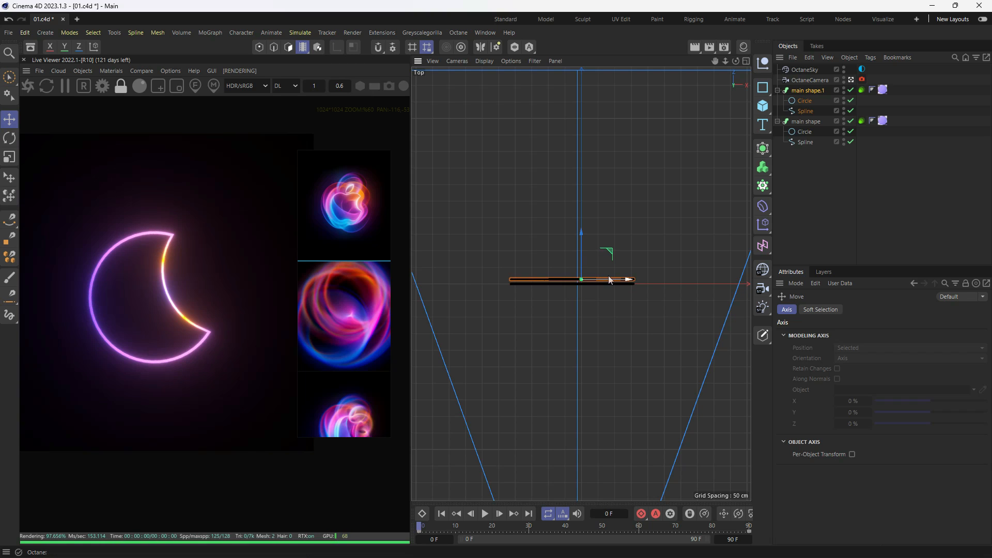
pyautogui.moveTo(616, 281); pyautogui.dragTo(611, 282)
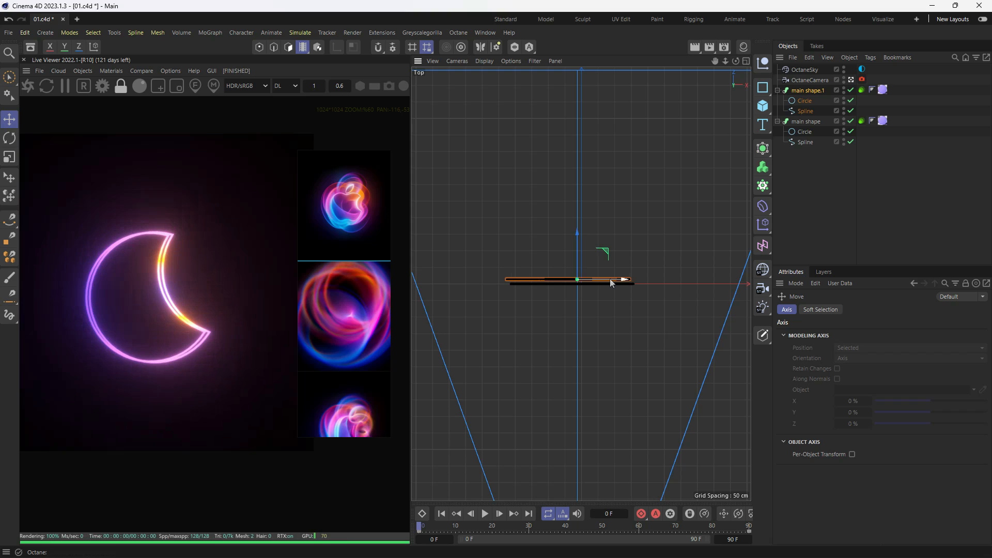
pyautogui.press('F1')
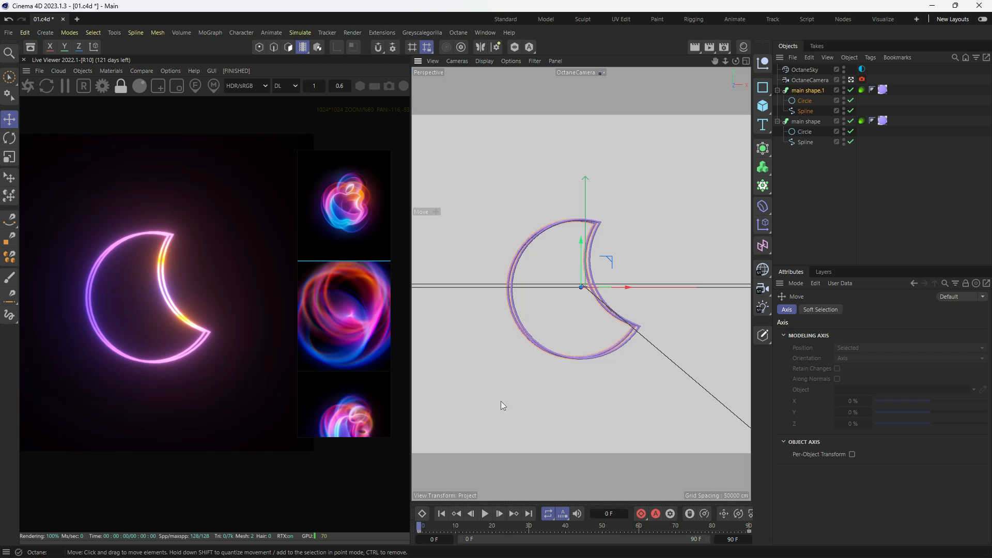
pyautogui.click(309, 51)
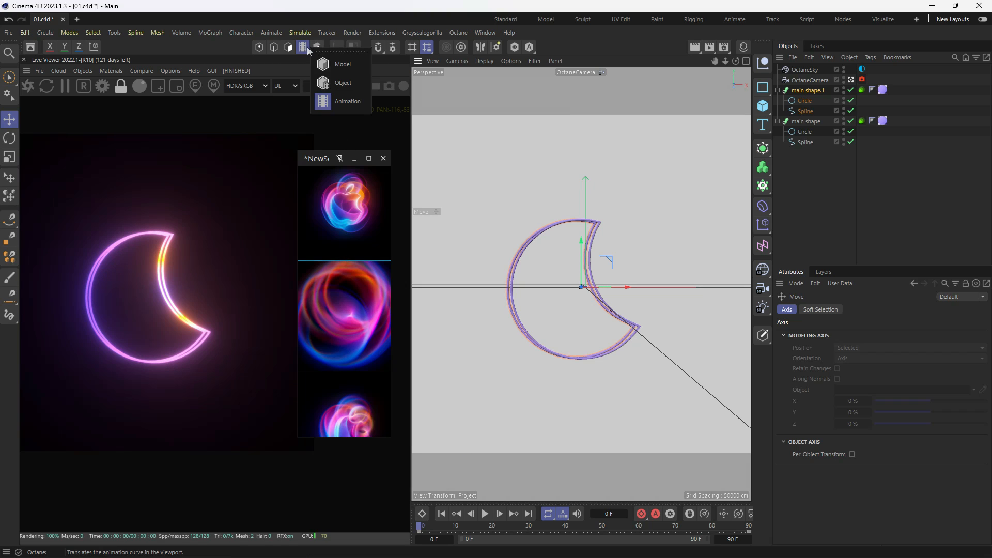
pyautogui.click(338, 64)
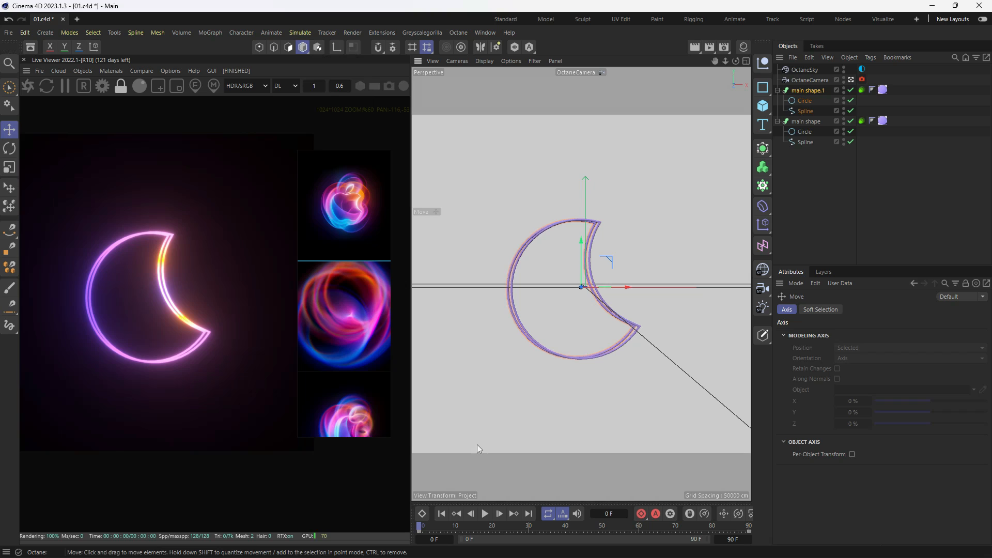
# - Rotate main shape.1 slightly counterclockwise in the camera view, scale it up slightly, and scrub the timeline to check it
pyautogui.press('r')
pyautogui.moveTo(599, 310); pyautogui.dragTo(602, 307)
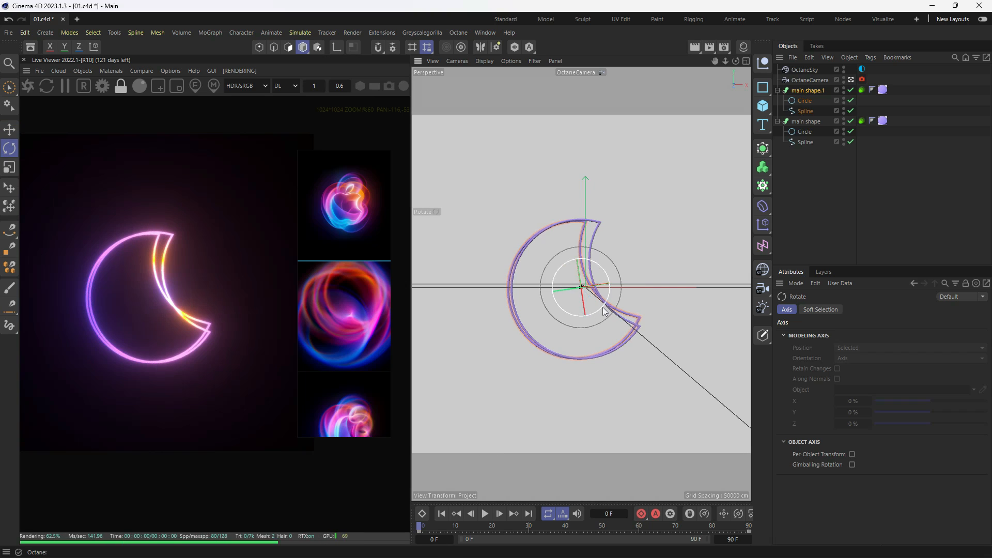
pyautogui.press('e')
pyautogui.press('t')
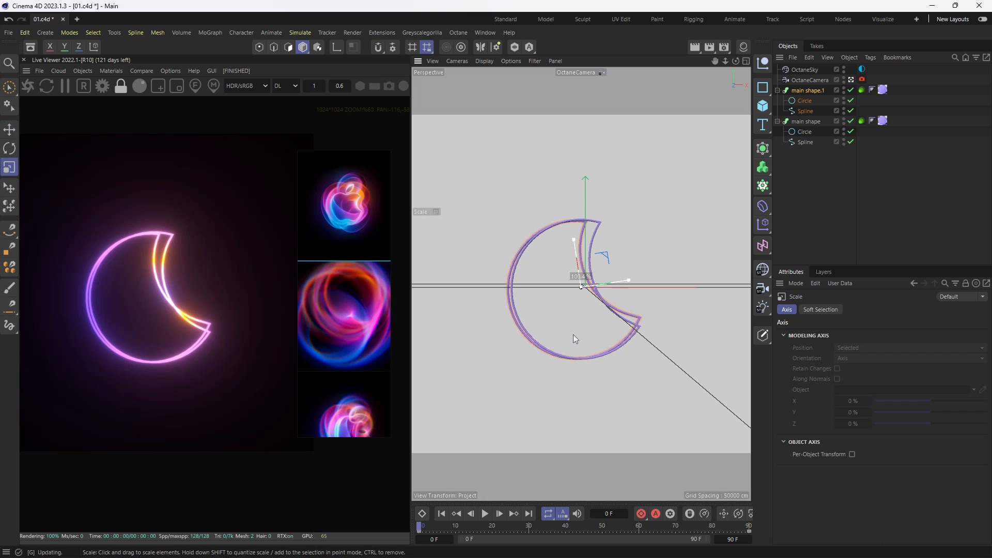
pyautogui.moveTo(572, 334); pyautogui.dragTo(586, 322)
pyautogui.press('e')
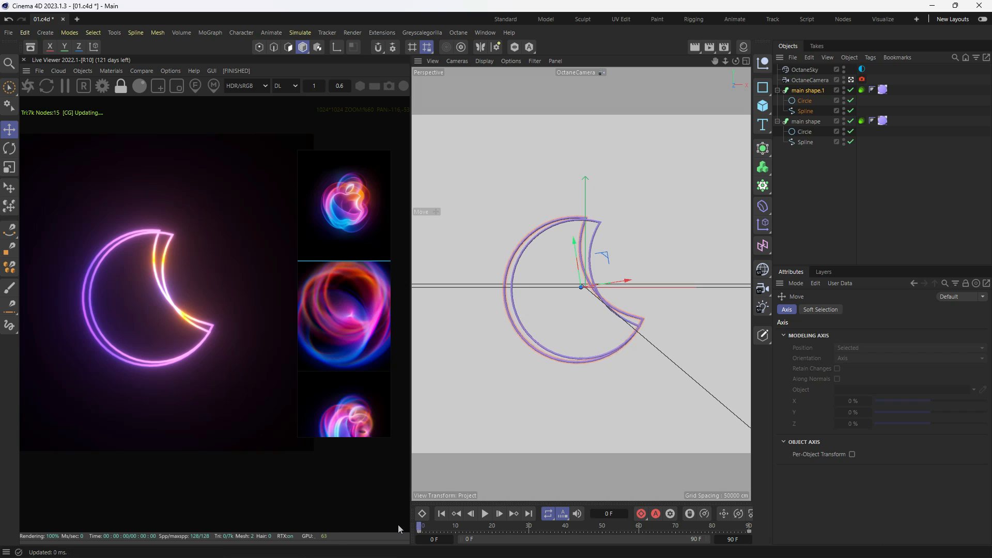
pyautogui.moveTo(421, 527); pyautogui.dragTo(761, 523)
pyautogui.moveTo(829, 520); pyautogui.dragTo(340, 514)
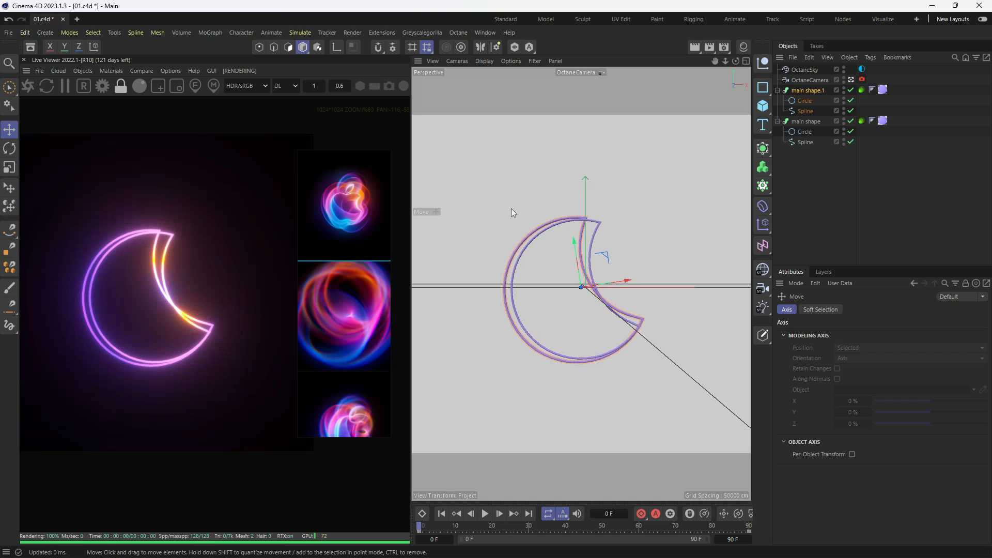
# - Set the radius of the Circle inside main shape.1 to 1 cm
pyautogui.click(808, 101)
pyautogui.click(854, 310)
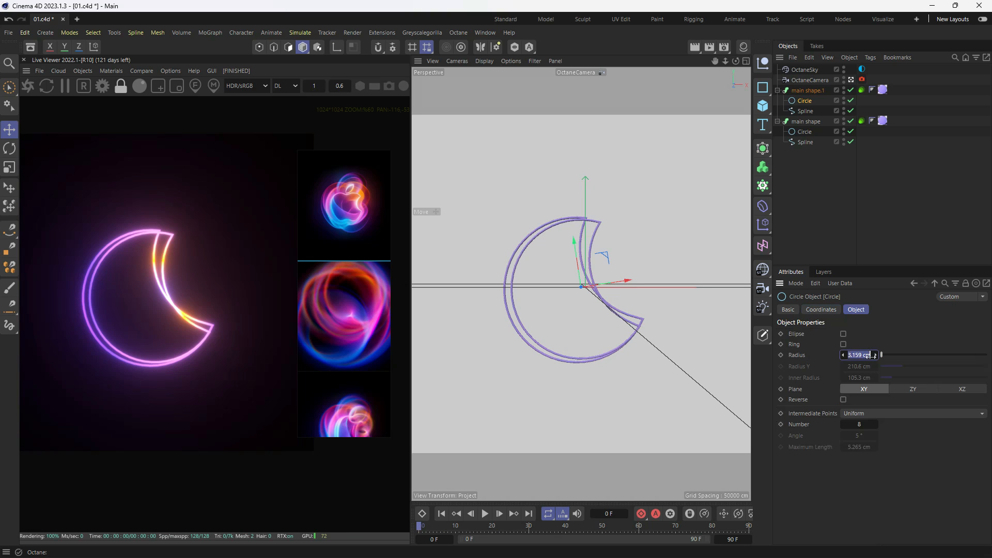
pyautogui.write('1')
pyautogui.press('Return')
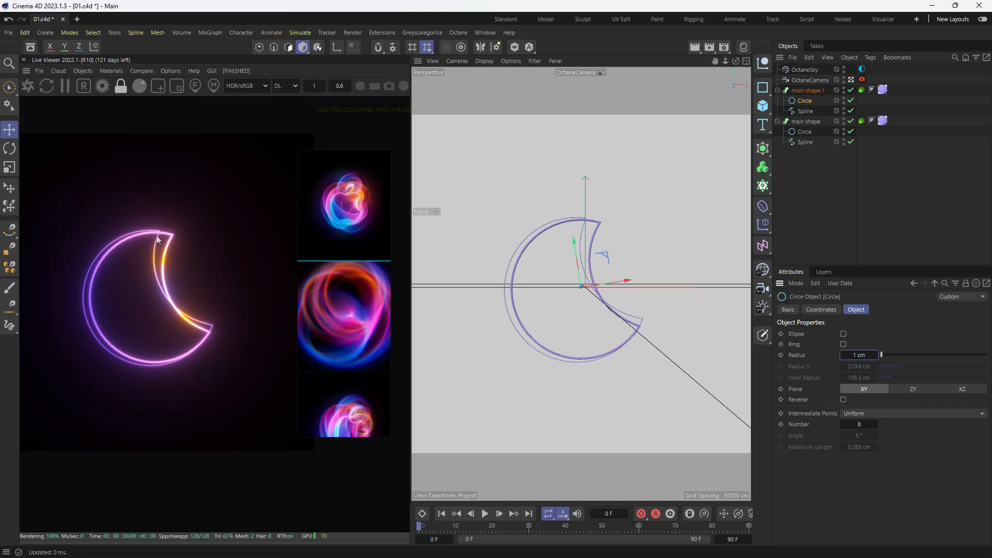
pyautogui.moveTo(433, 525); pyautogui.dragTo(411, 526)
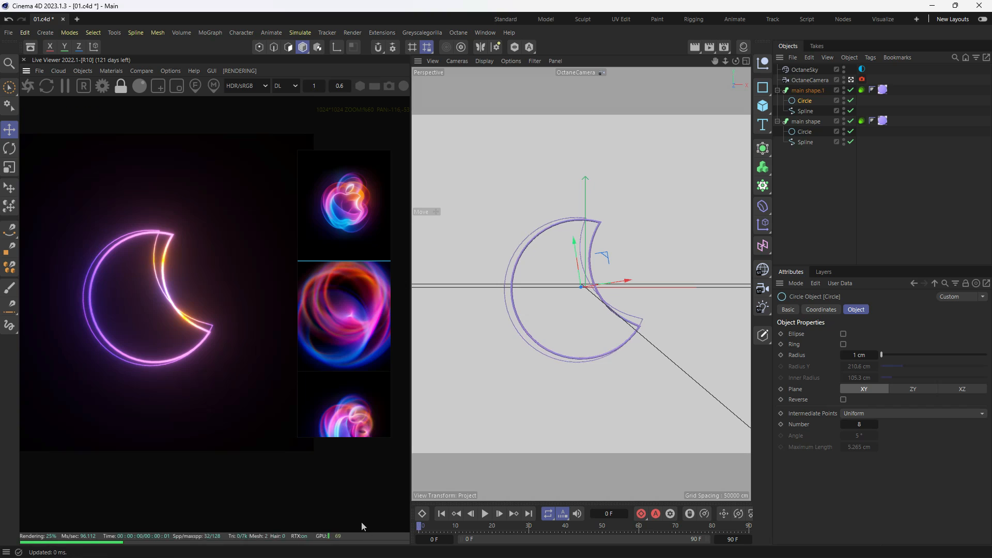
# - In the Top view, move main shape.1 farther back along Z and slightly along negative X at frame 0
pyautogui.press('F2')
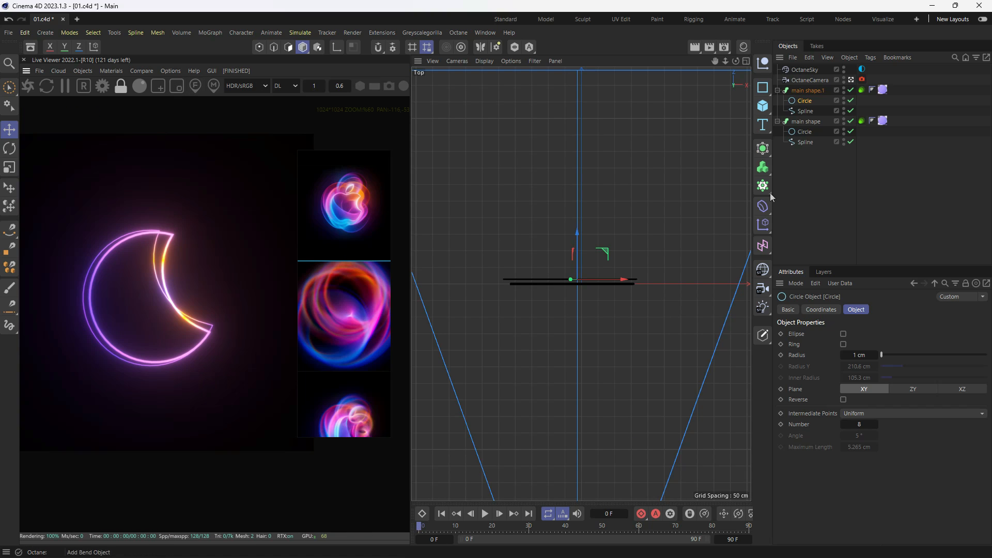
pyautogui.click(808, 90)
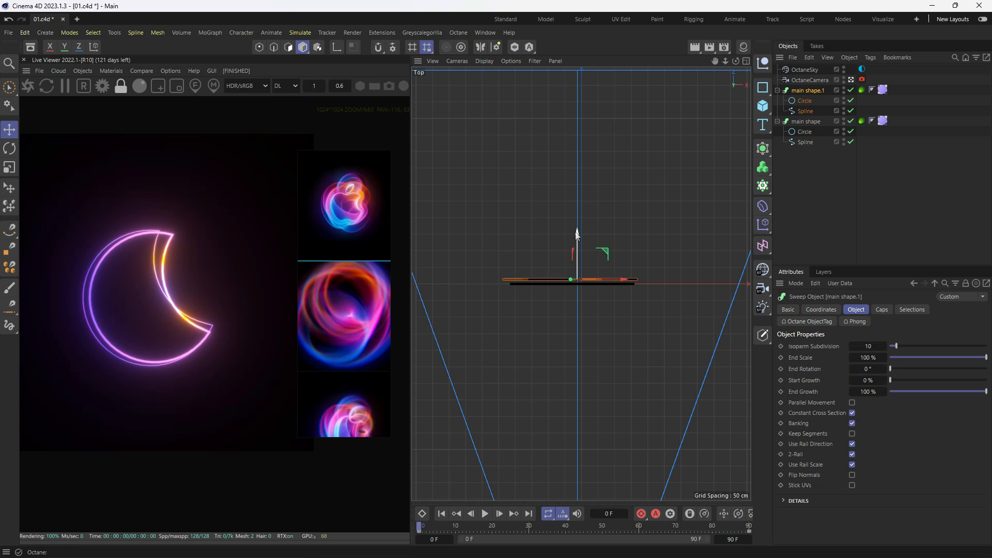
pyautogui.moveTo(577, 239); pyautogui.dragTo(579, 215)
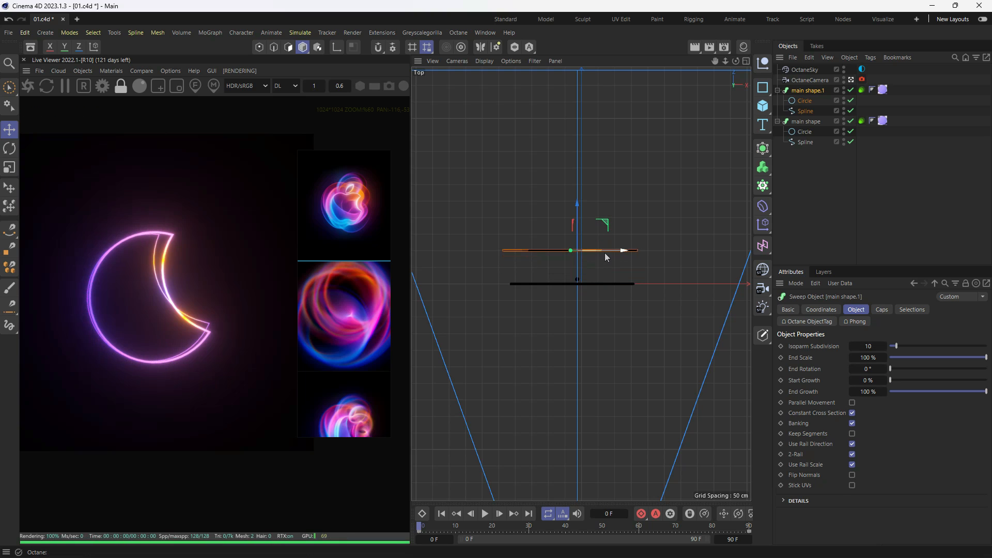
pyautogui.moveTo(620, 253); pyautogui.dragTo(621, 252)
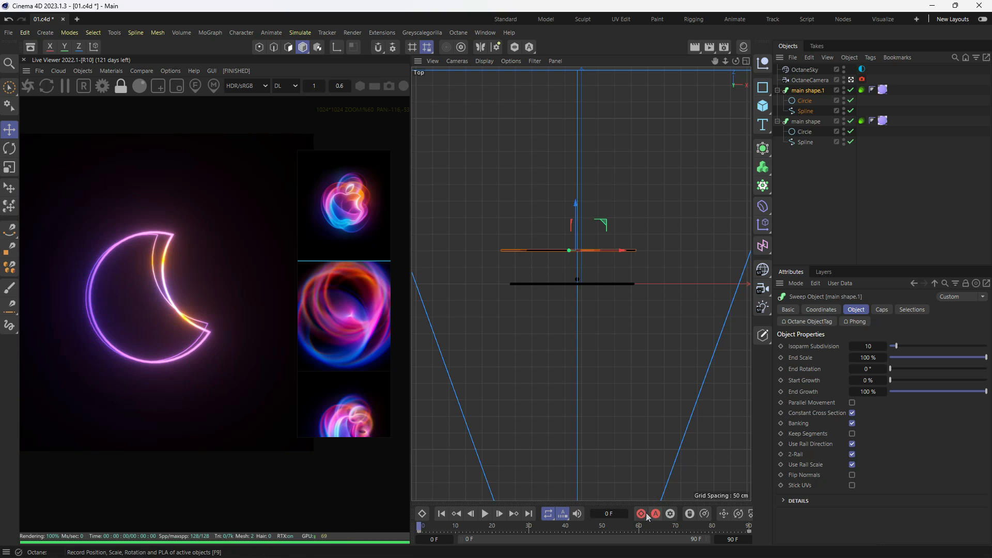
# - Keyframe main shape.1 at frame 0, move it back along Z at frame 90, record that keyframe and scrub through the motion
pyautogui.moveTo(568, 529); pyautogui.dragTo(895, 504)
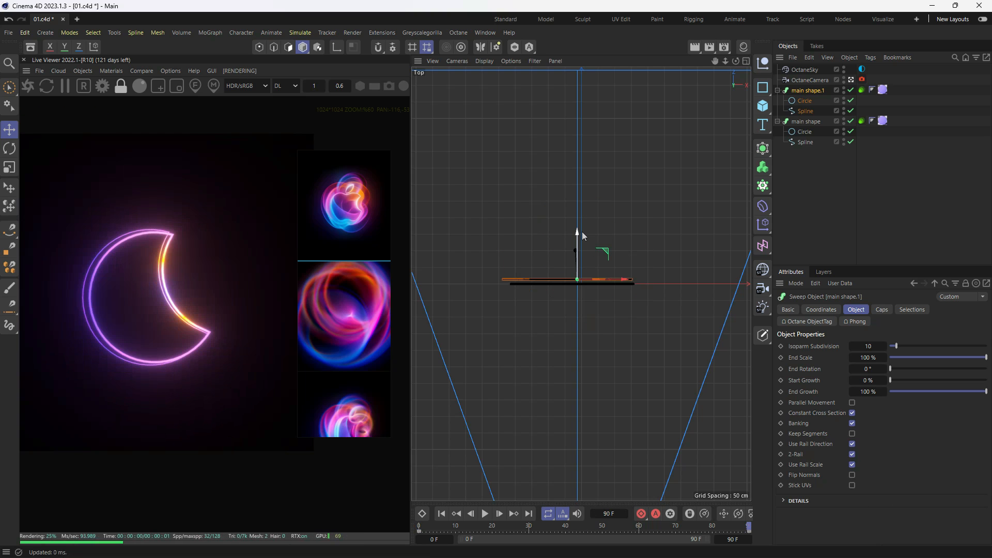
pyautogui.moveTo(579, 236); pyautogui.dragTo(578, 209)
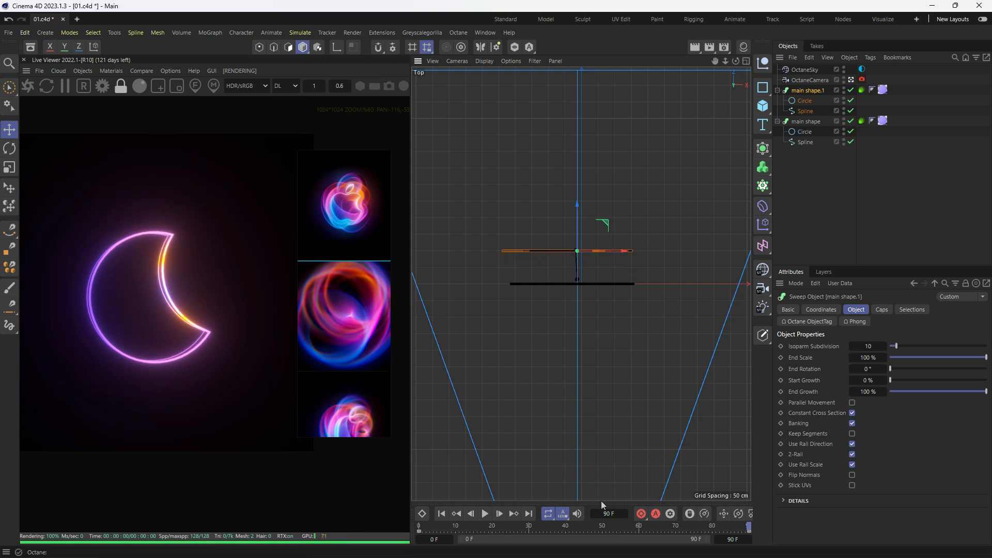
pyautogui.moveTo(491, 529); pyautogui.dragTo(603, 534)
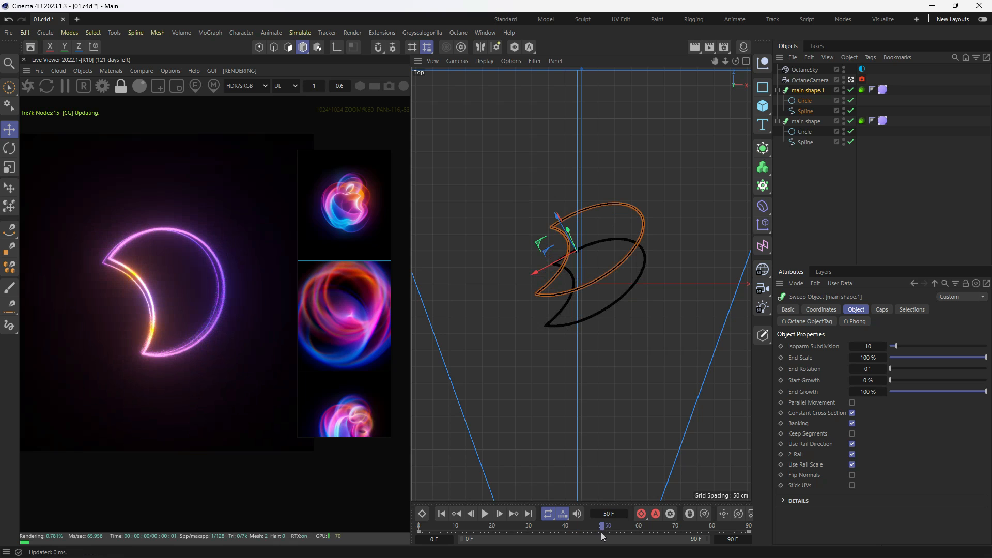
pyautogui.moveTo(601, 532); pyautogui.dragTo(773, 496)
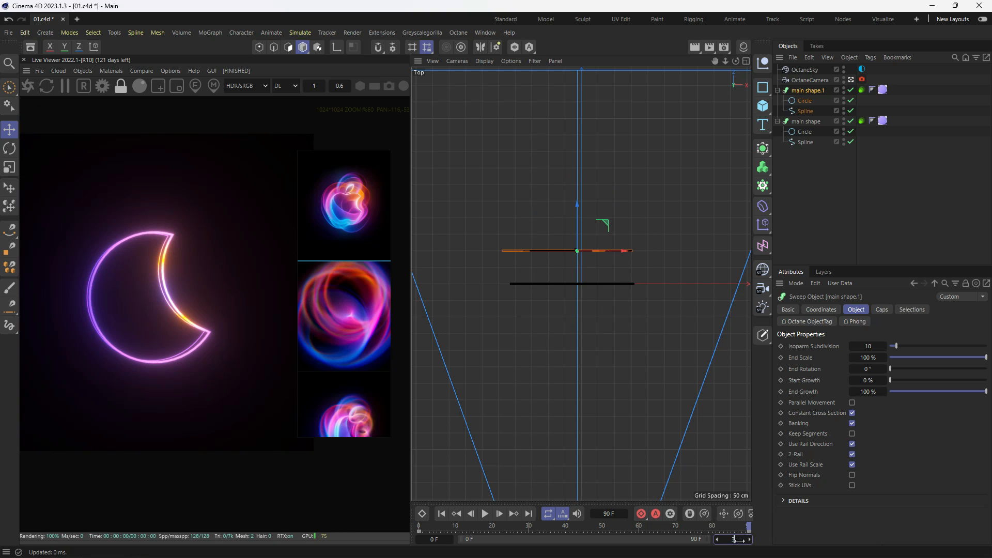
# - Extend the project's end time to 300 frames and return to frame 0 in the camera view
pyautogui.press('Return')
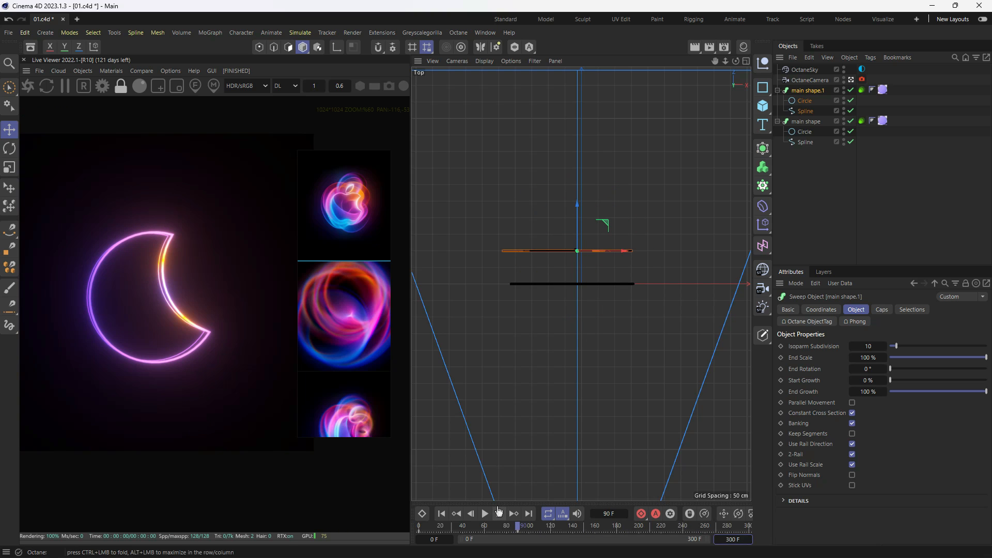
pyautogui.press('F1')
pyautogui.click(418, 526)
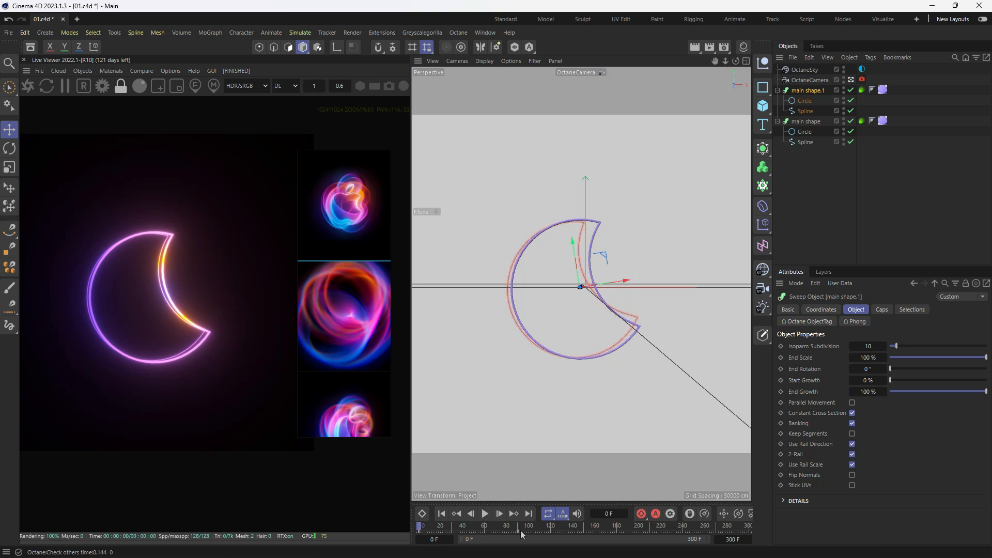
# - Move the frame 90 keyframes of both main shape and main shape.1 to the end of the timeline and play back the animation
pyautogui.click(517, 532)
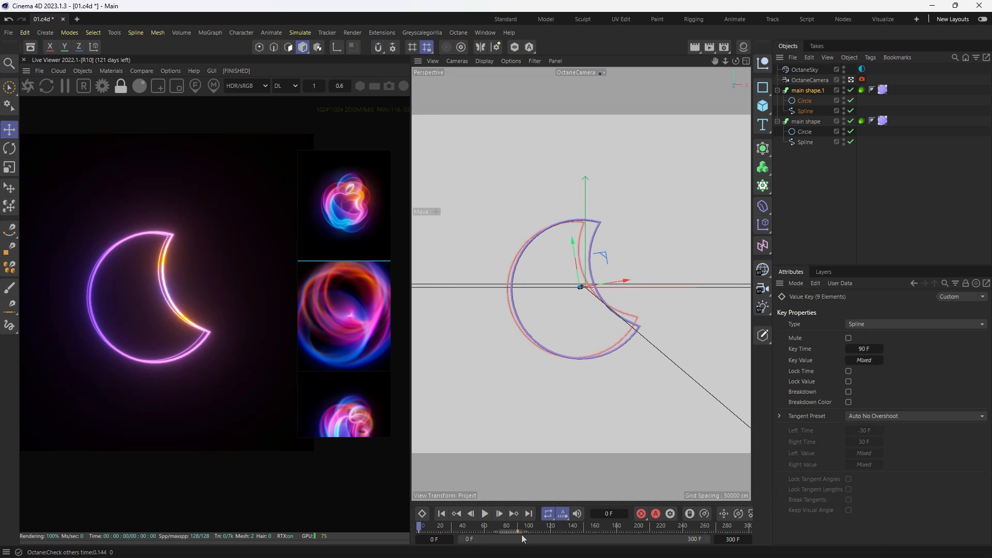
pyautogui.click(813, 120)
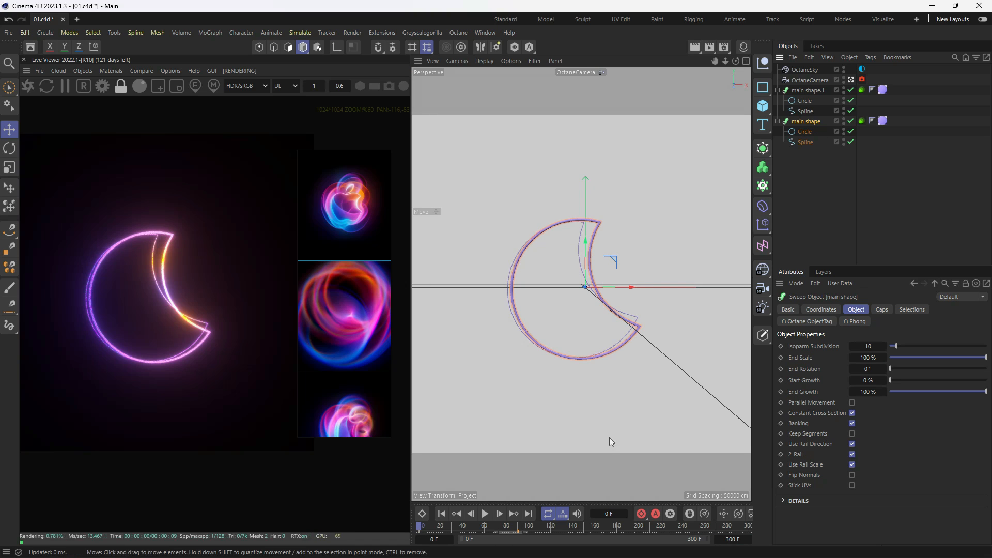
pyautogui.keyDown('ctrl'); pyautogui.click(812, 89); pyautogui.keyUp('ctrl')
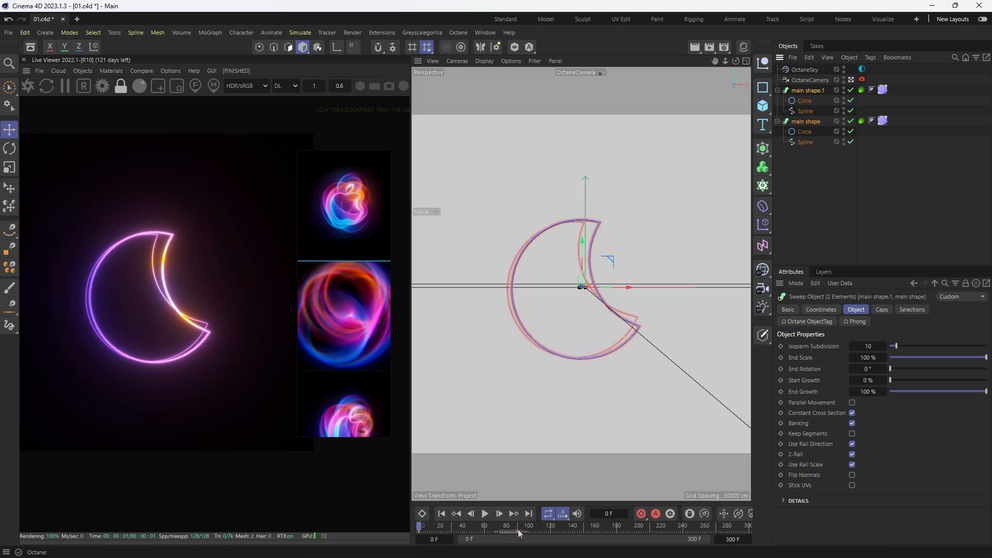
pyautogui.moveTo(518, 531); pyautogui.dragTo(643, 535)
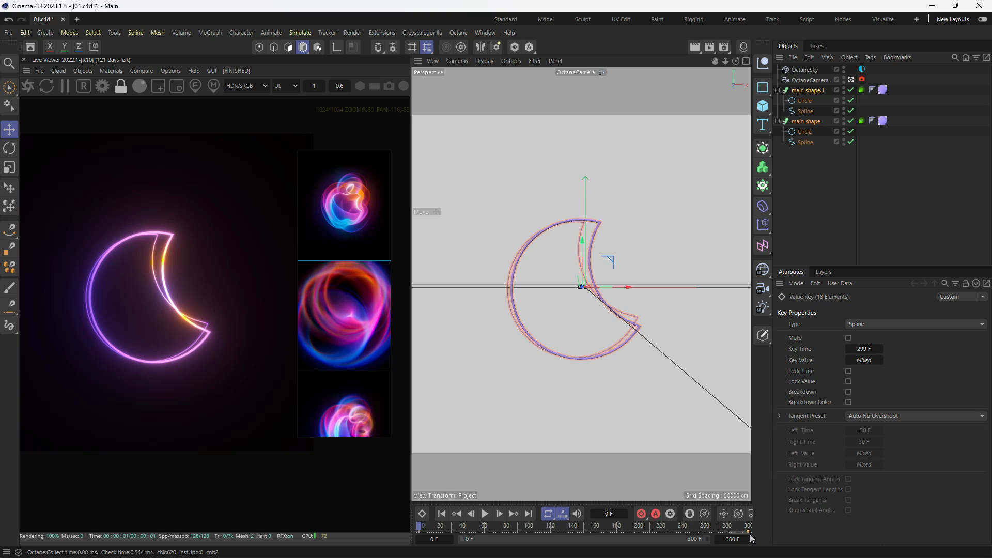
pyautogui.moveTo(460, 532); pyautogui.dragTo(416, 531)
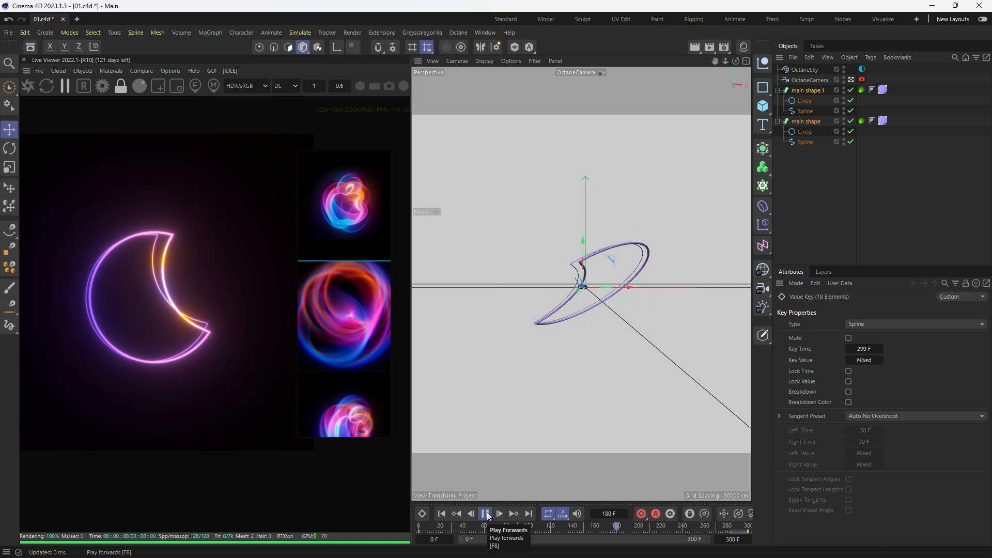
pyautogui.press('9')
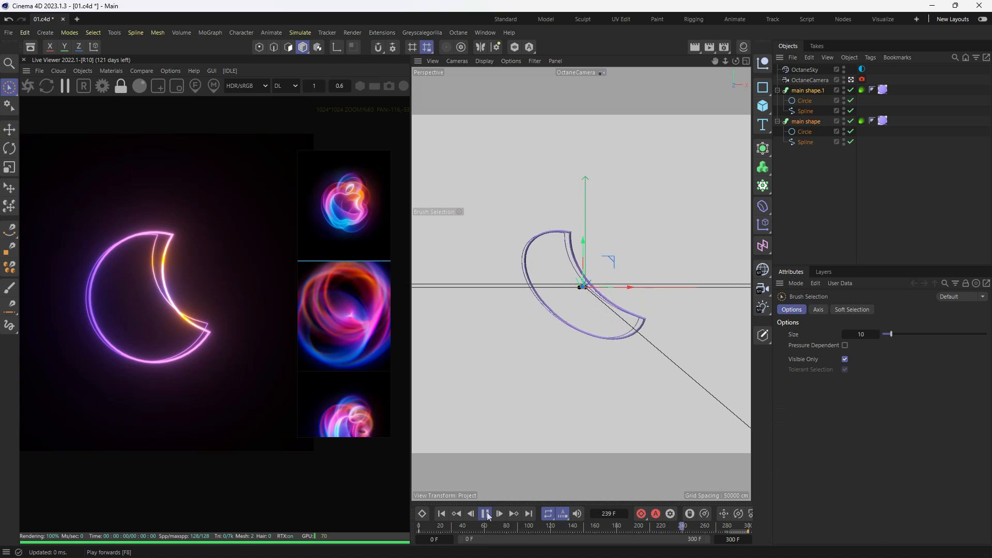
pyautogui.click(489, 516)
# - Rotate main shape.1 alone at frame 151 so its orientation differs from main shape, keyframe it and scrub back to frame 0
pyautogui.moveTo(475, 526); pyautogui.dragTo(587, 545)
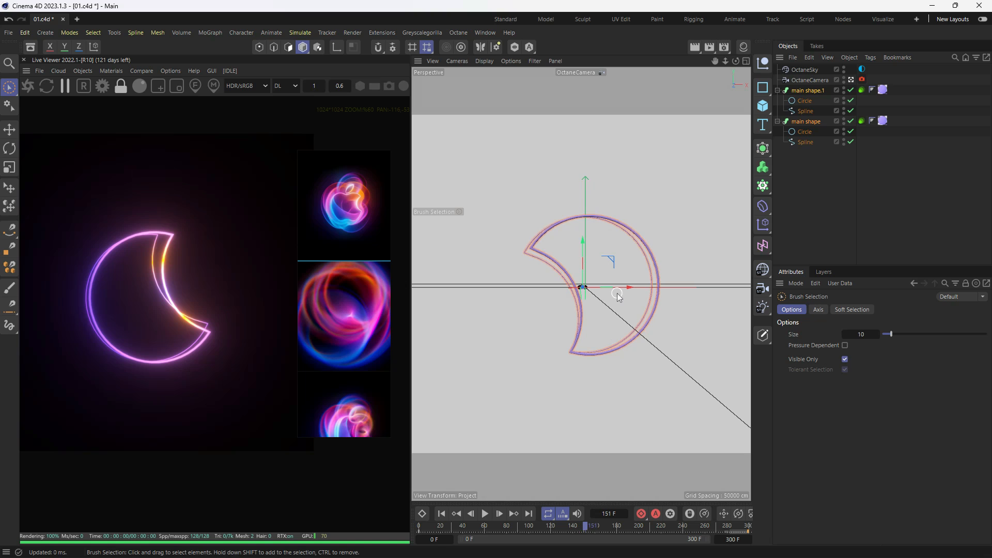
pyautogui.press('r')
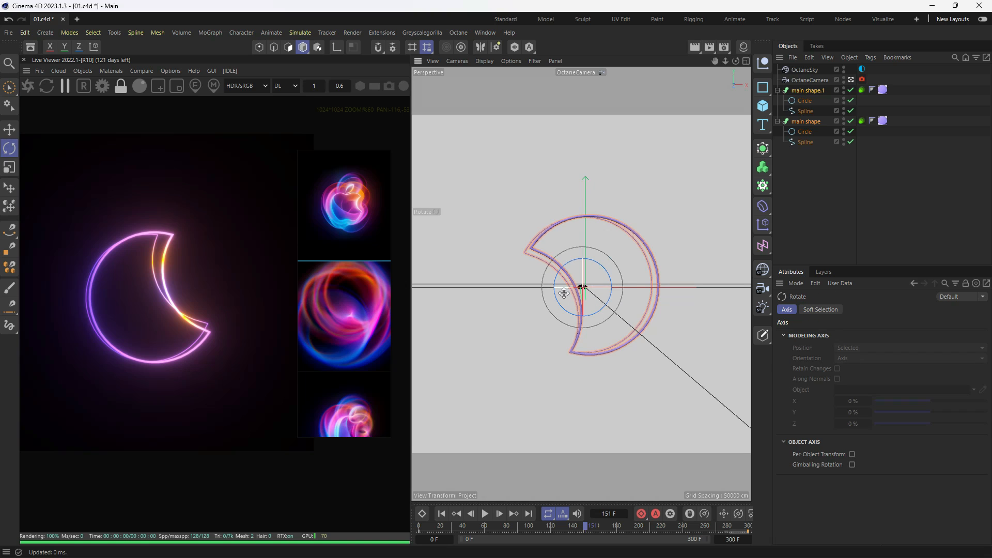
pyautogui.moveTo(563, 294); pyautogui.dragTo(593, 295)
pyautogui.click(823, 150)
pyautogui.click(808, 90)
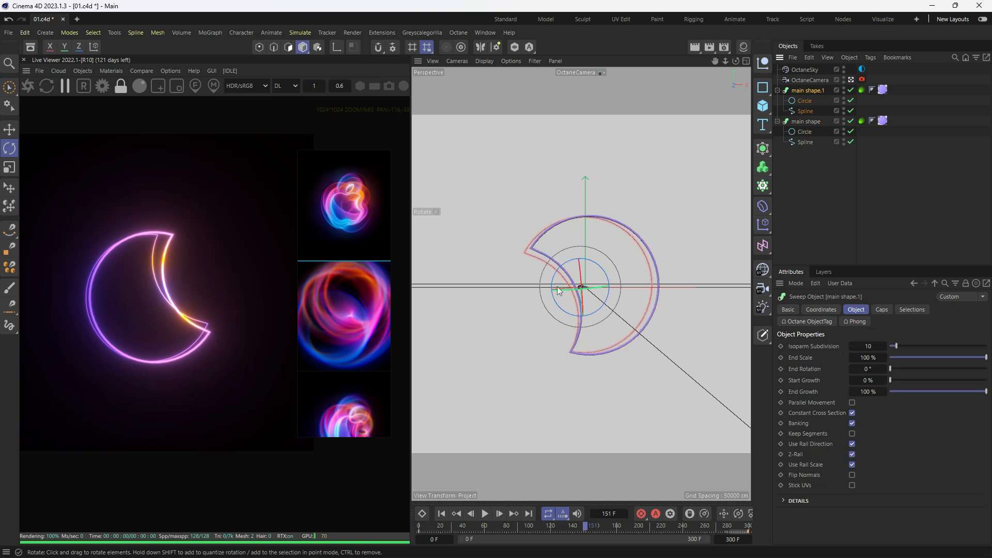
pyautogui.moveTo(587, 295); pyautogui.dragTo(541, 310)
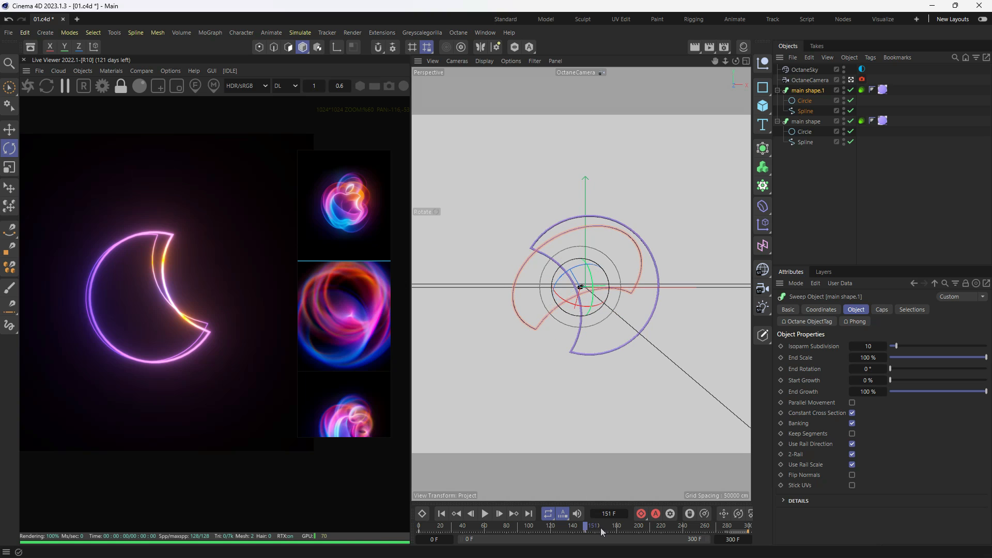
pyautogui.moveTo(600, 528); pyautogui.dragTo(381, 540)
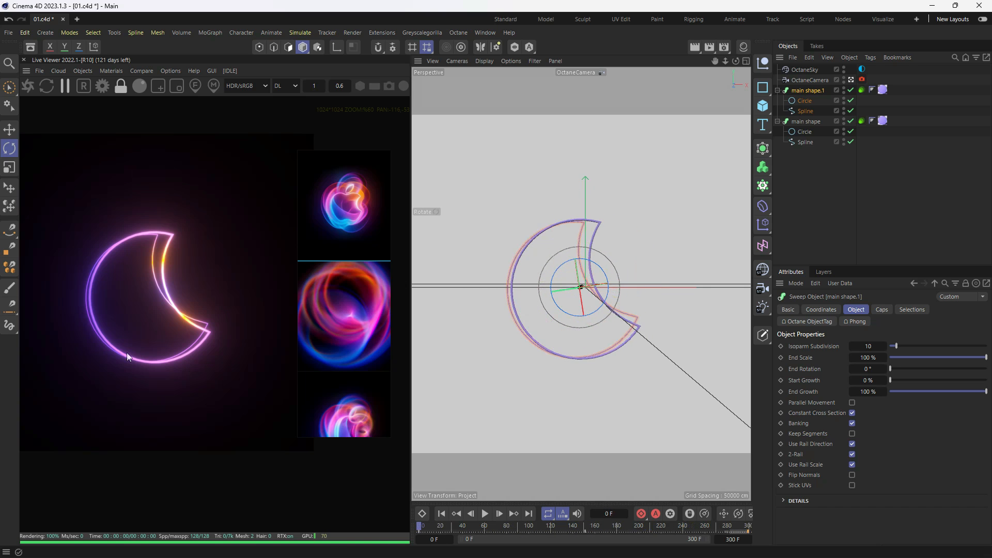
# - Render in the Live Viewer, raise the Octane camera's motion blur shutter to 0.382261 seconds and scrub through frames to preview the blur
pyautogui.click(23, 86)
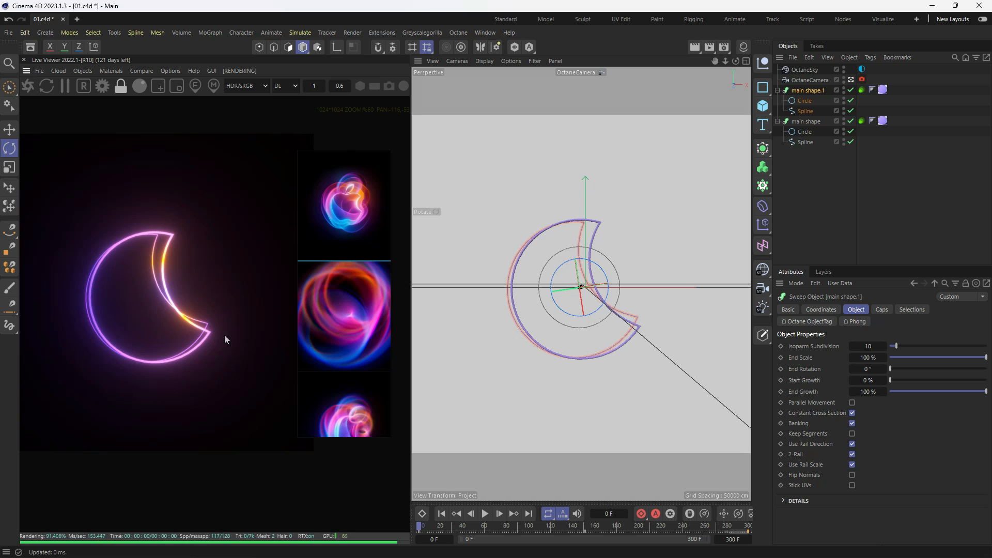
pyautogui.moveTo(420, 526); pyautogui.dragTo(548, 530)
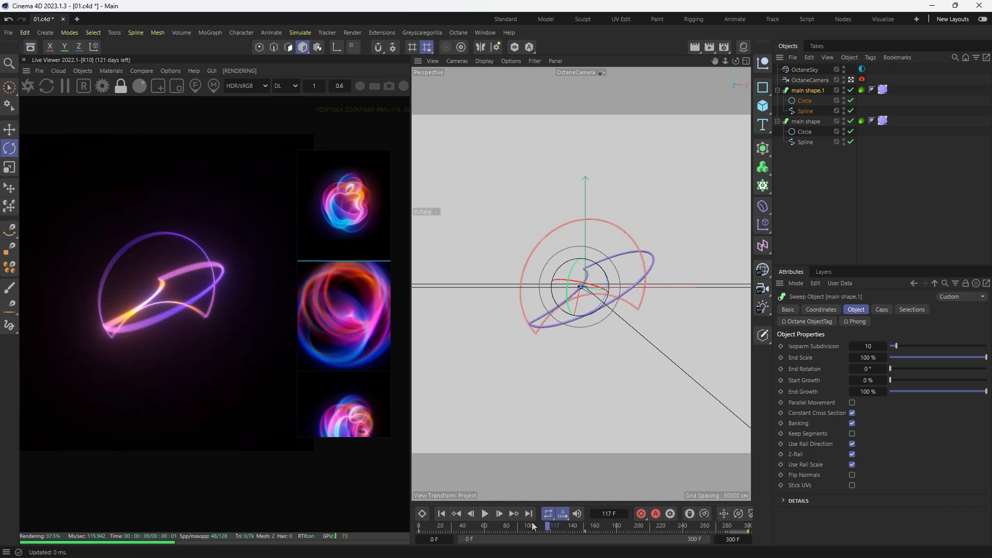
pyautogui.click(862, 79)
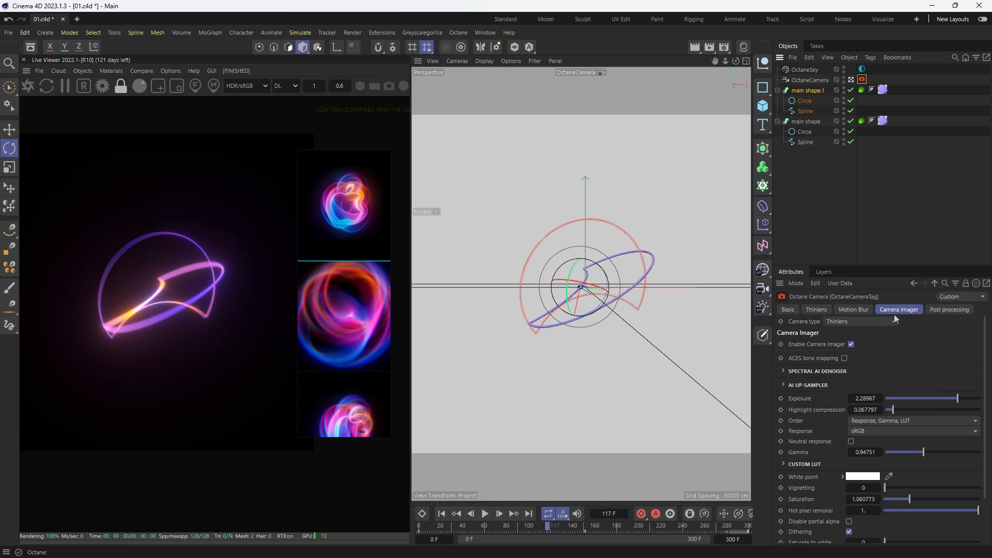
pyautogui.click(854, 308)
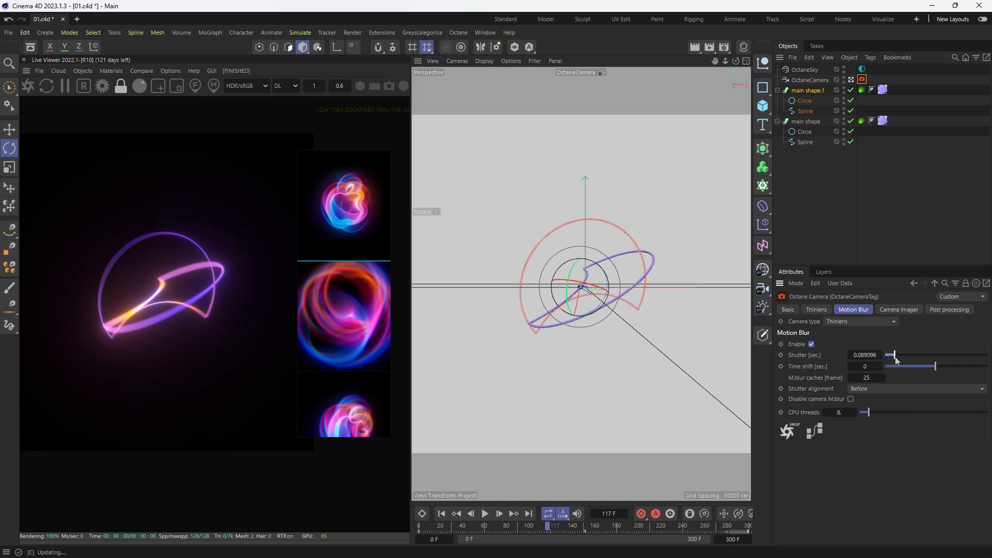
pyautogui.moveTo(896, 360)
pyautogui.mouseDown()
pyautogui.moveTo(915, 359)
pyautogui.moveTo(901, 362)
pyautogui.mouseUp()
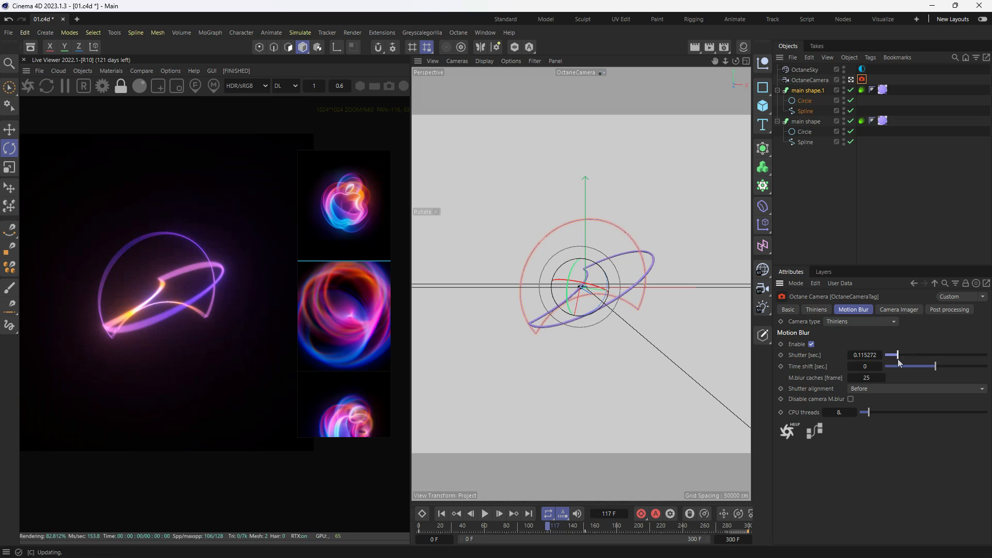
pyautogui.moveTo(433, 532); pyautogui.dragTo(553, 525)
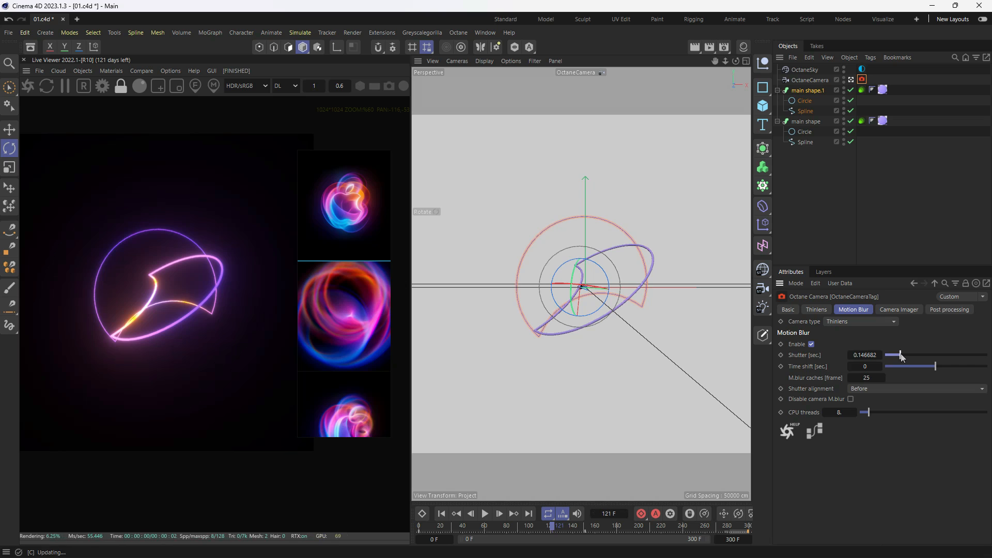
pyautogui.moveTo(902, 356); pyautogui.dragTo(920, 358)
pyautogui.moveTo(538, 530); pyautogui.dragTo(522, 525)
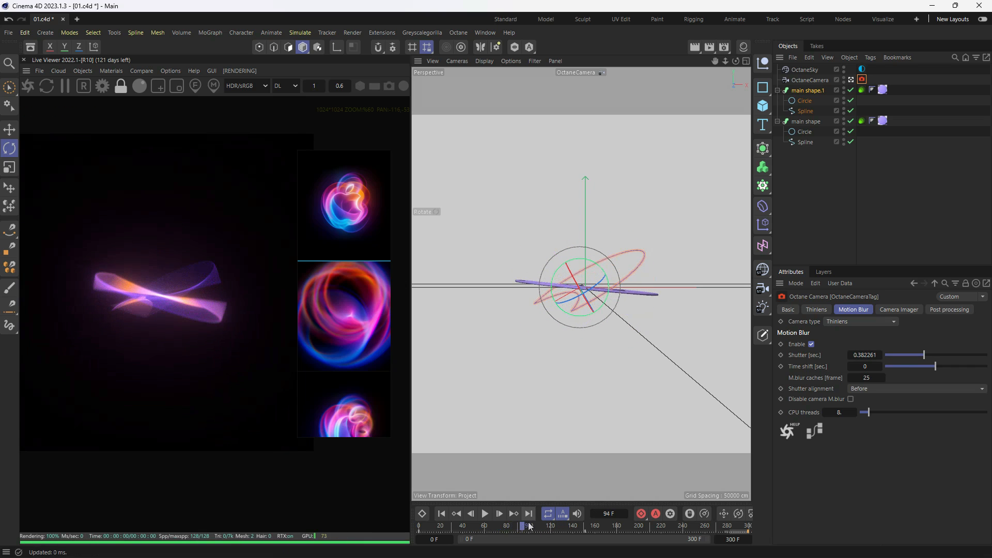
pyautogui.click(532, 528)
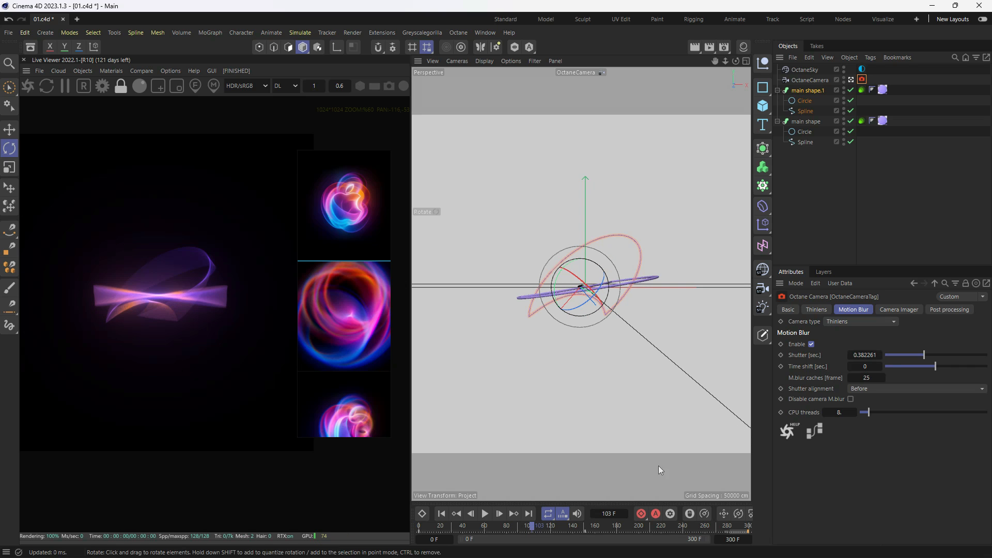
pyautogui.click(545, 526)
pyautogui.moveTo(566, 525); pyautogui.dragTo(373, 553)
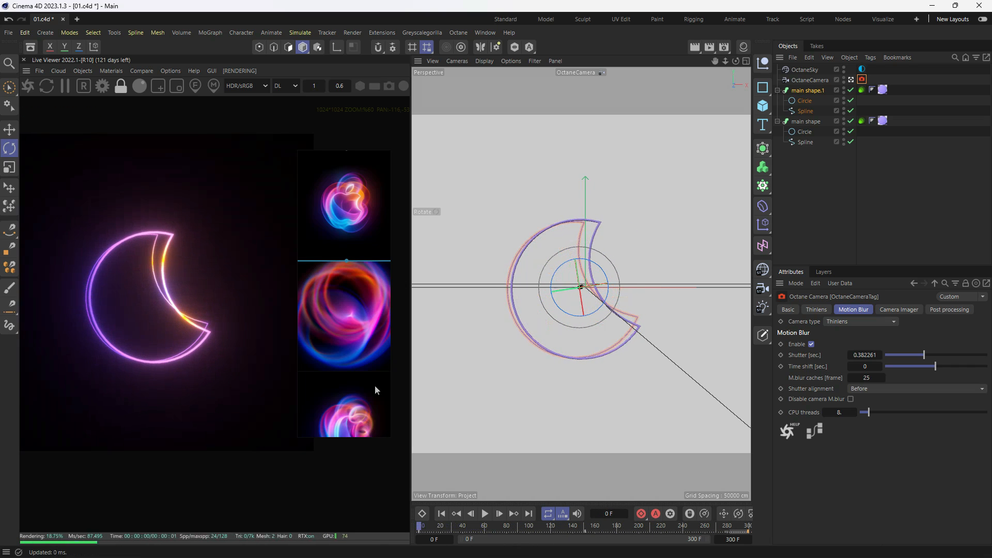
# - Disable the Octane camera's auto focus, pick the focus on the crescent's inner edge in the render and set the aperture to 50 cm
pyautogui.click(816, 309)
pyautogui.click(791, 403)
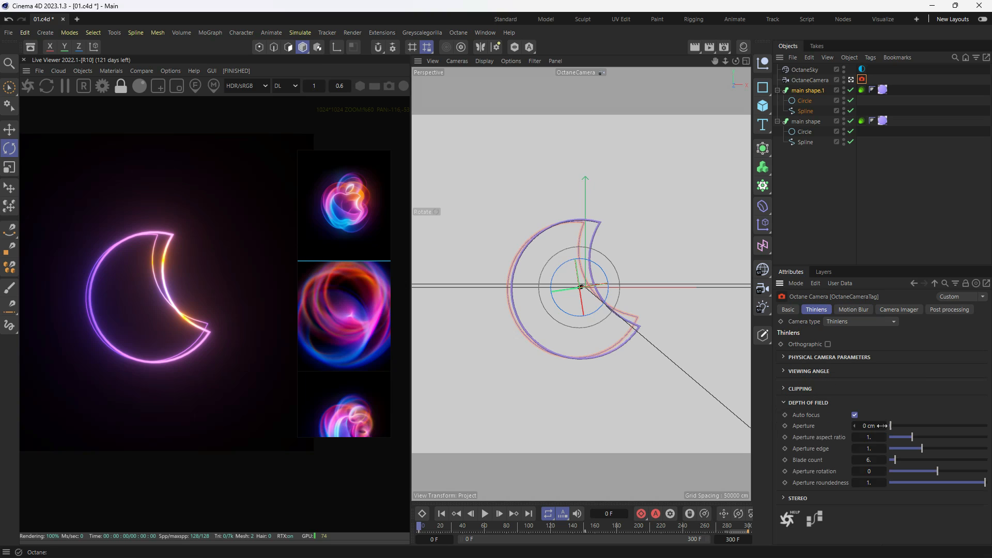
pyautogui.click(855, 415)
pyautogui.moveTo(908, 437); pyautogui.dragTo(991, 441)
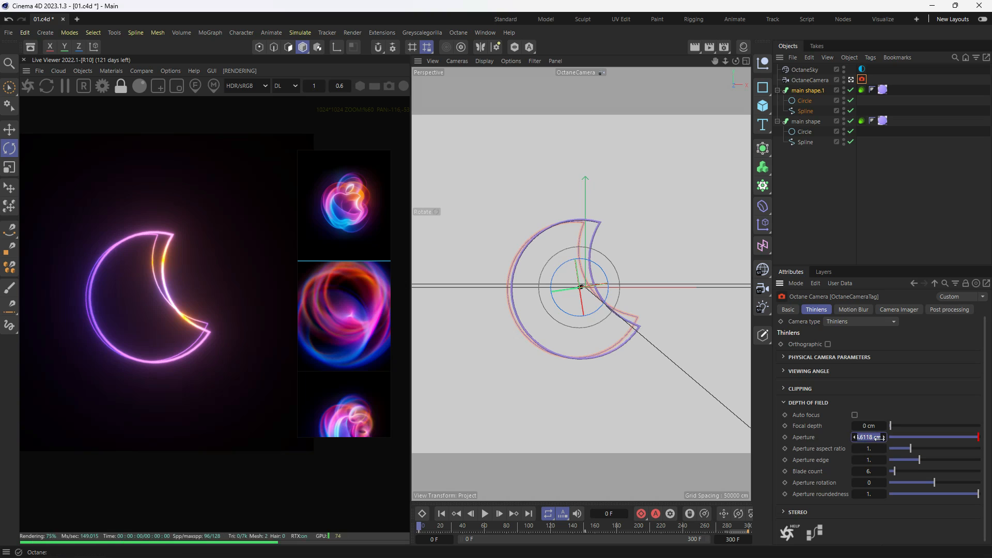
pyautogui.write('10')
pyautogui.press('Return')
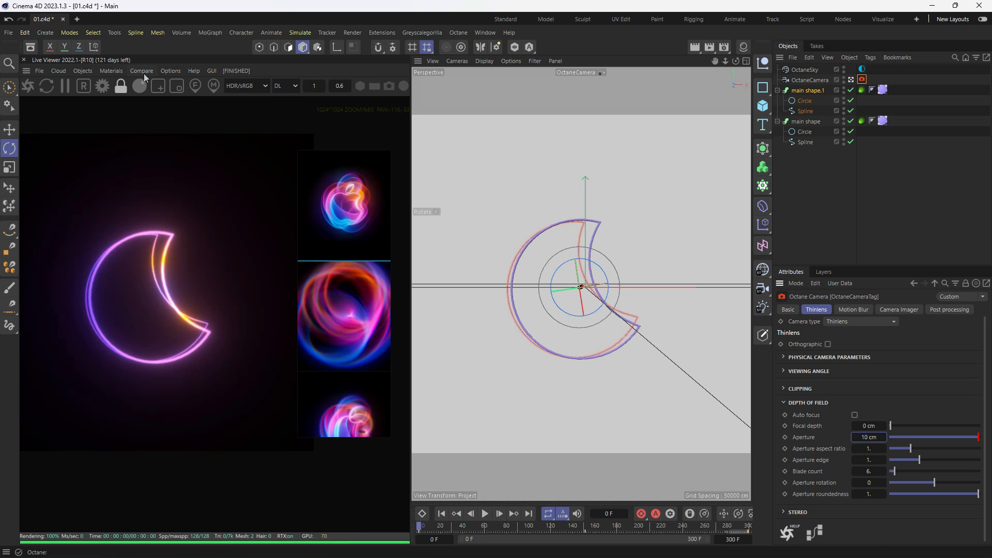
pyautogui.click(164, 255)
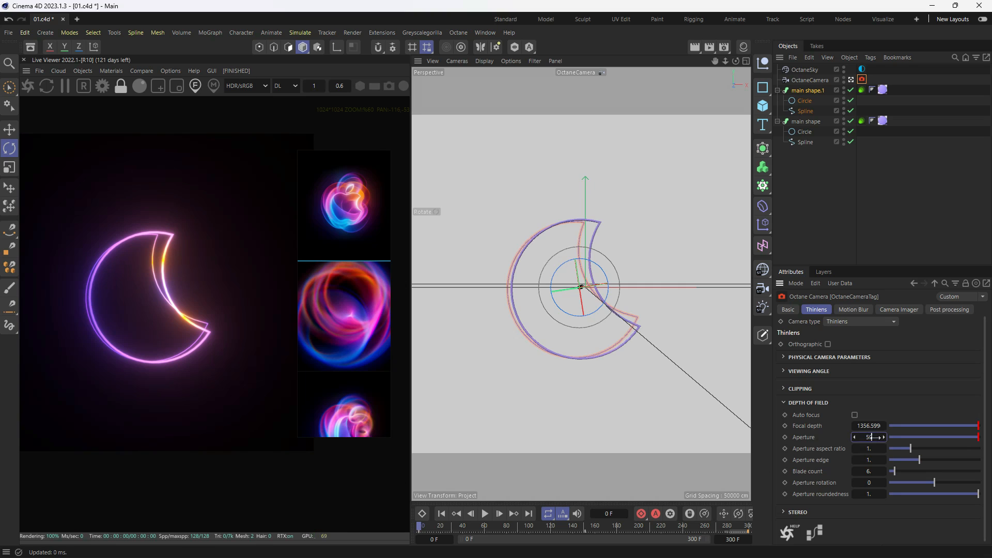
pyautogui.press('Return')
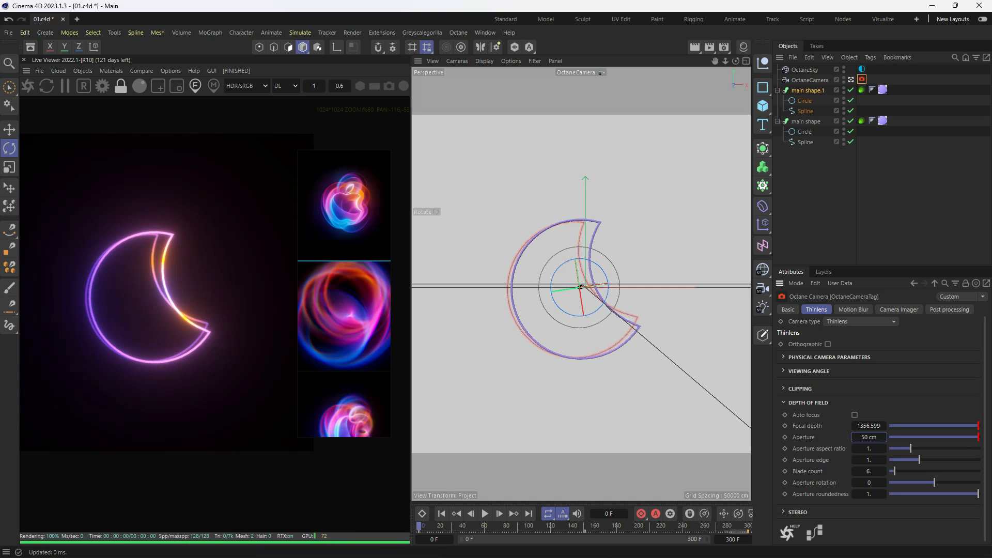
# - Scrub the animation to frame 300 and duplicate main shape.1 in the object hierarchy
pyautogui.moveTo(427, 526); pyautogui.dragTo(747, 527)
pyautogui.moveTo(489, 543); pyautogui.dragTo(749, 525)
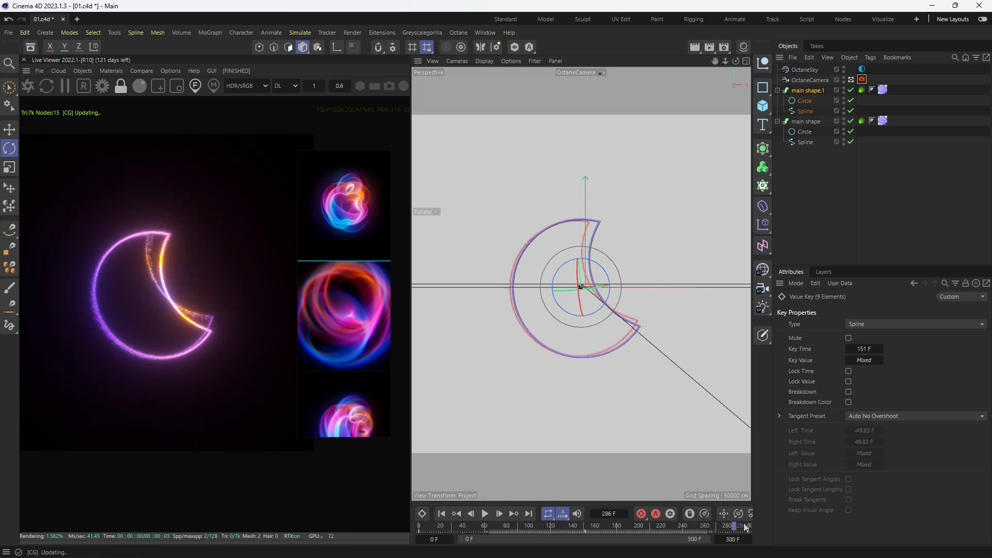
pyautogui.click(854, 232)
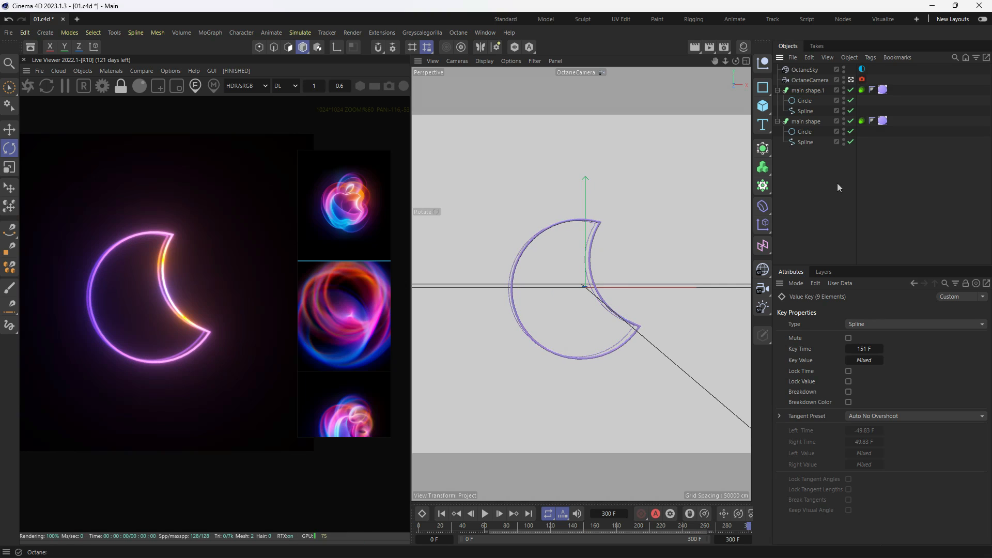
pyautogui.click(811, 91)
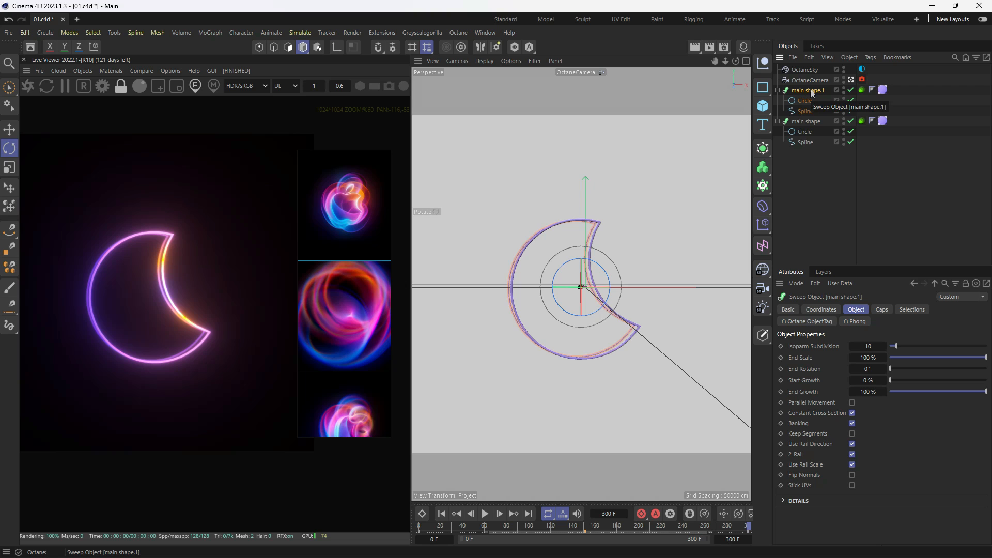
pyautogui.moveTo(810, 89); pyautogui.dragTo(813, 87)
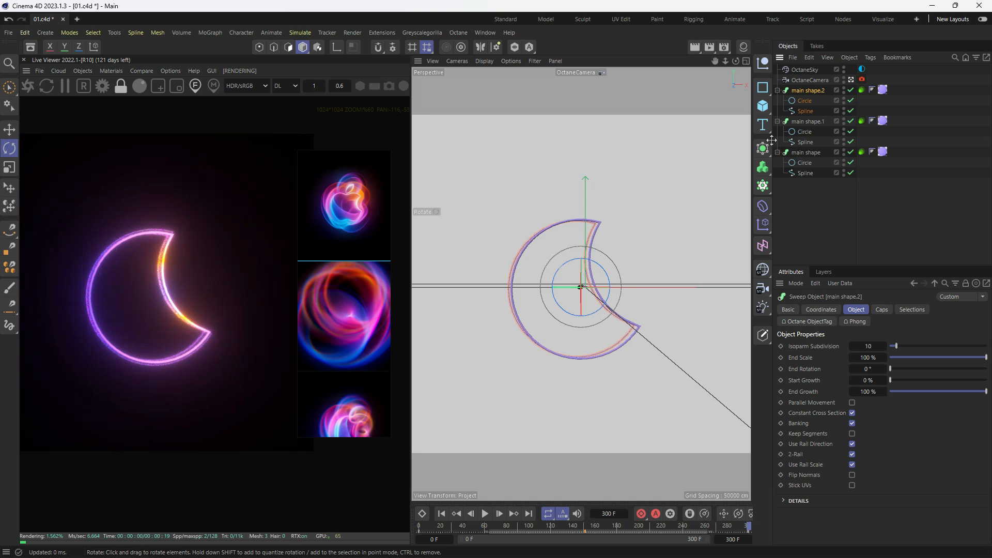
# - At frame 0, rotate main shape.2 slightly and scale it up a little to offset it from the other crescents, and preview the start frame
pyautogui.moveTo(435, 526)
pyautogui.mouseDown()
pyautogui.moveTo(402, 527)
pyautogui.moveTo(444, 526)
pyautogui.moveTo(416, 527)
pyautogui.mouseUp()
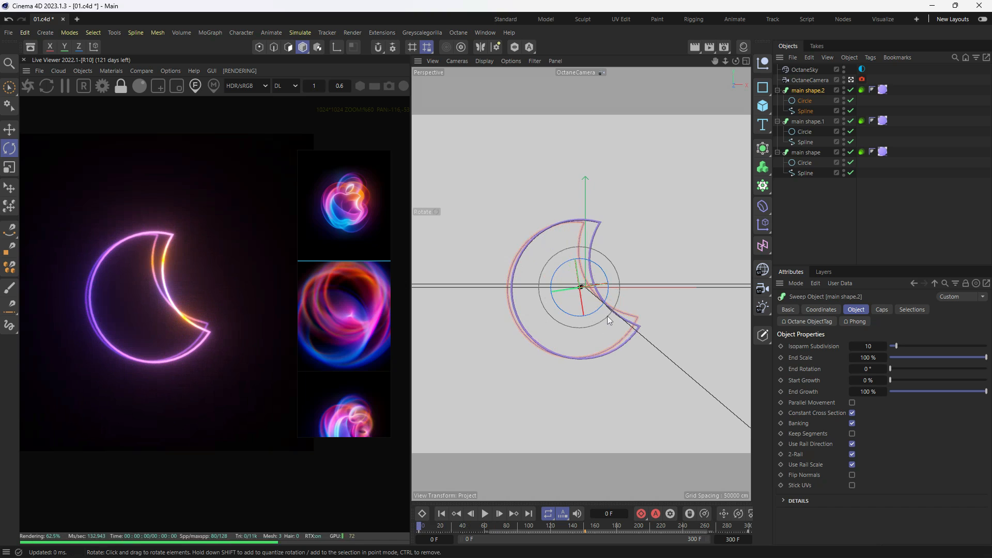
pyautogui.press('r')
pyautogui.moveTo(602, 303); pyautogui.dragTo(600, 307)
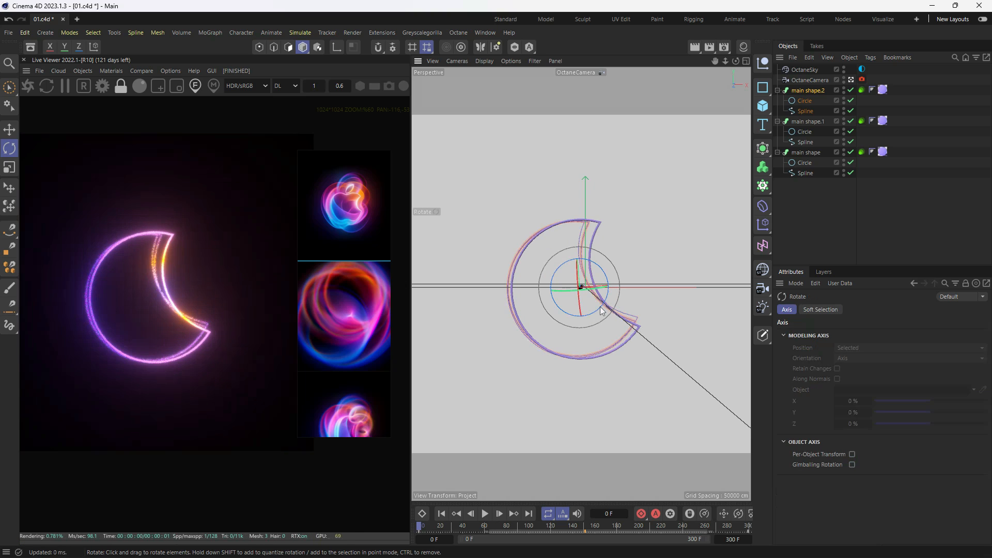
pyautogui.press('t')
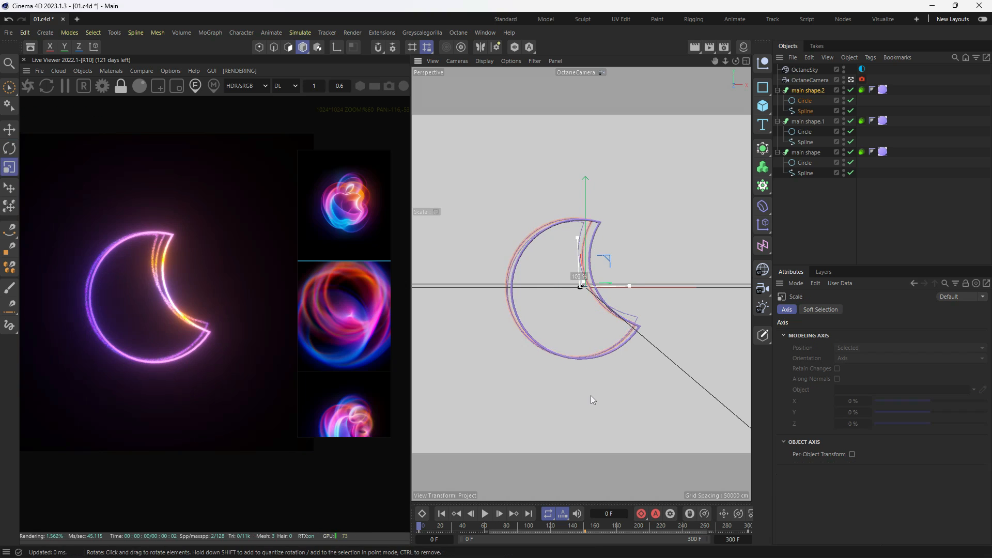
pyautogui.moveTo(592, 399); pyautogui.dragTo(605, 380)
pyautogui.press('r')
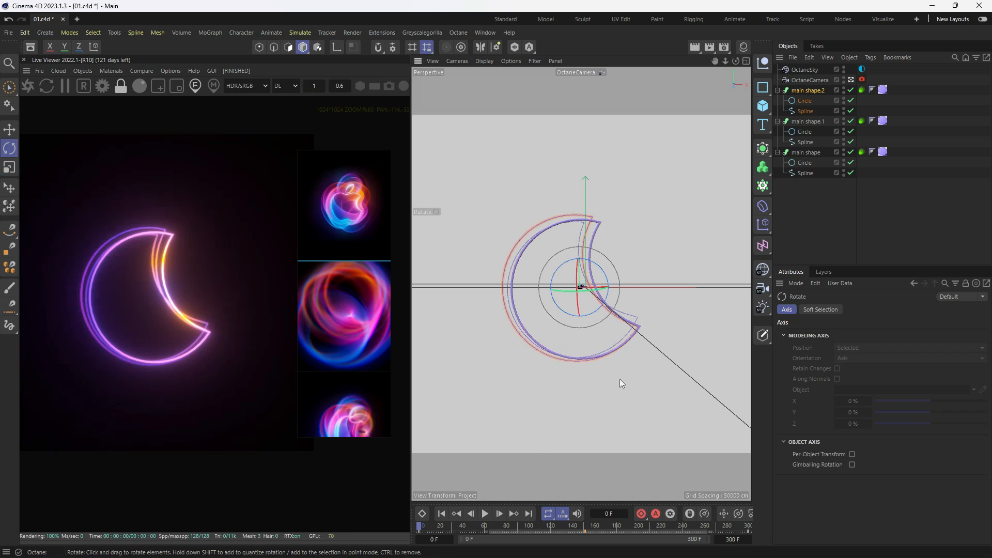
pyautogui.moveTo(612, 312)
pyautogui.mouseDown()
pyautogui.moveTo(593, 317)
pyautogui.moveTo(603, 303)
pyautogui.moveTo(597, 311)
pyautogui.mouseUp()
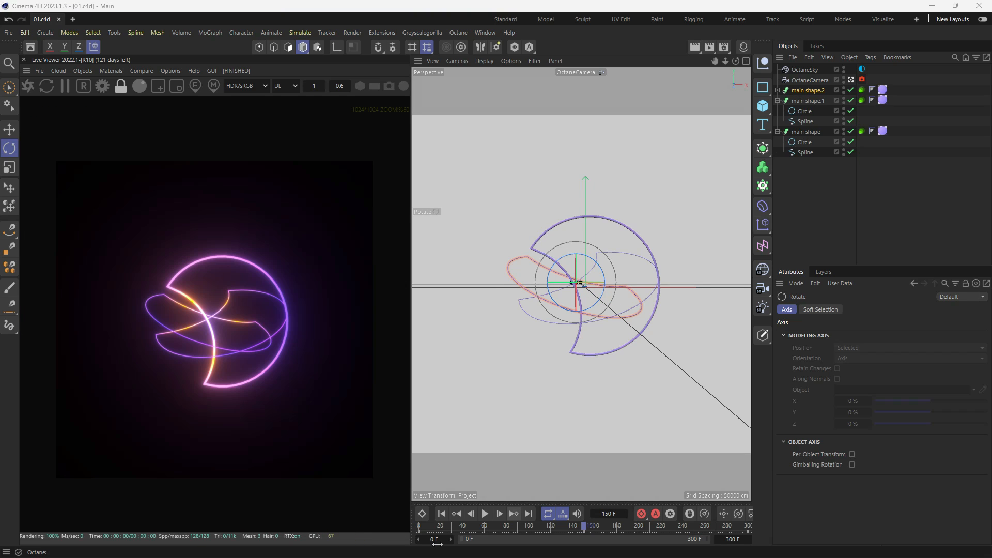
pyautogui.moveTo(432, 527); pyautogui.dragTo(388, 551)
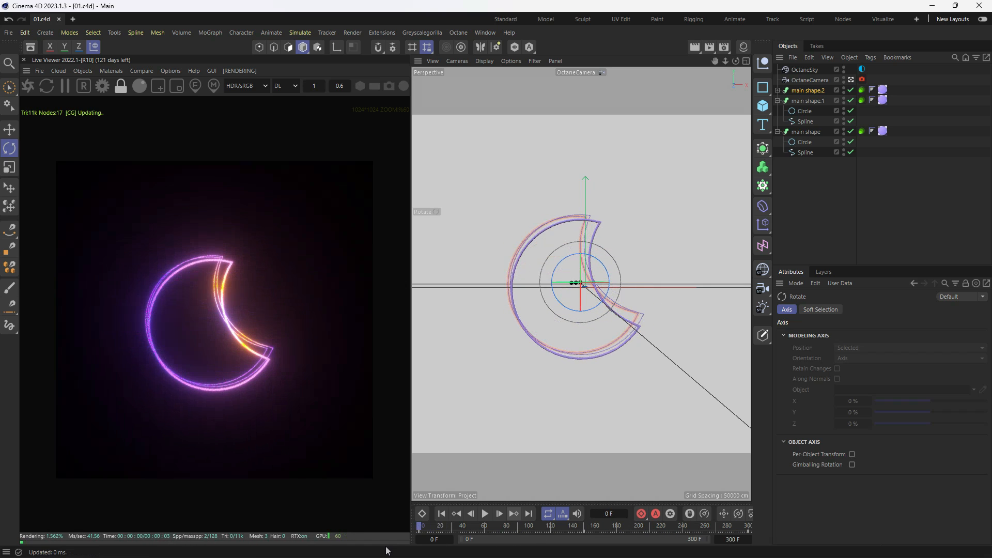
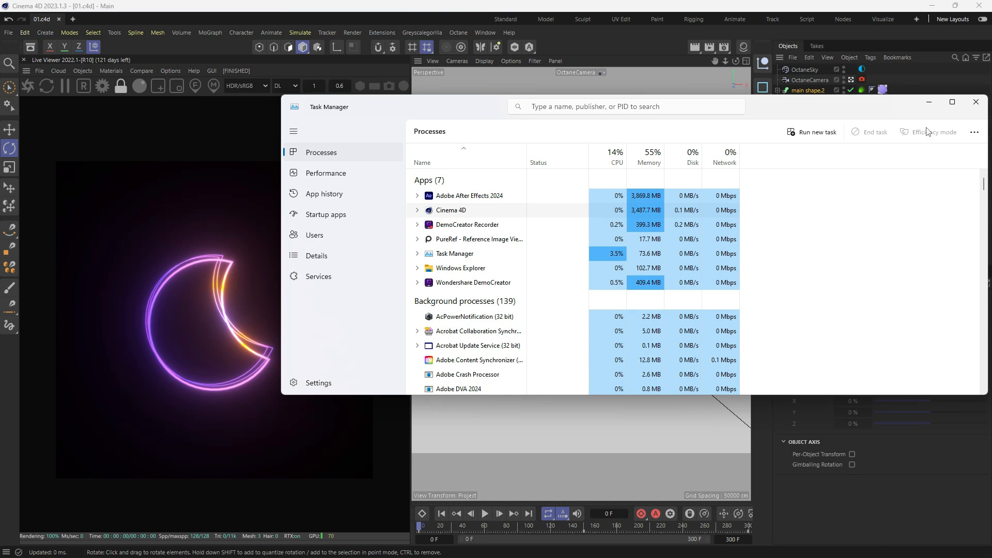
# - Show the PureRef reference images over the Cinema 4D render and scrub from frame 0 to 300 to compare the motion
pyautogui.click(929, 102)
pyautogui.press('super')
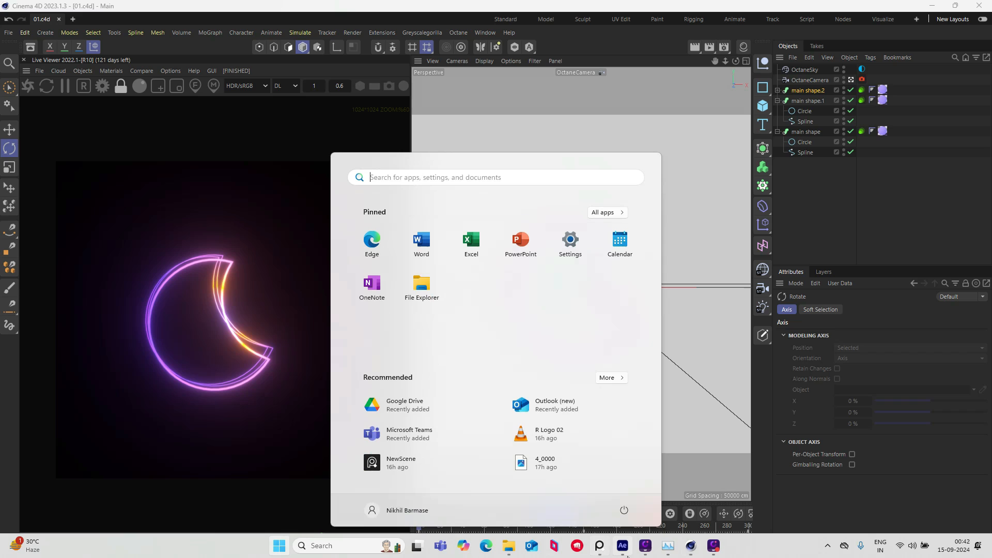
pyautogui.click(669, 546)
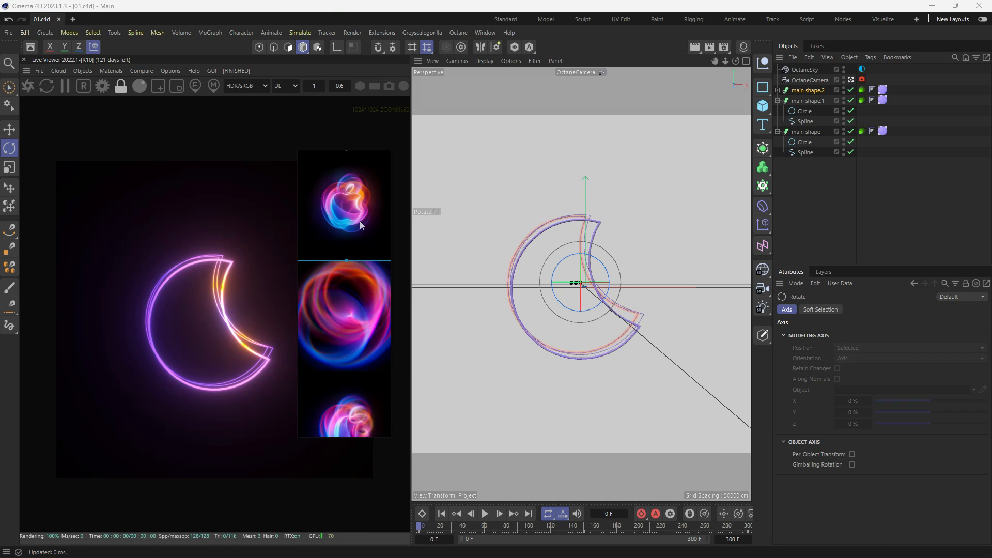
pyautogui.scroll(2, 351, 198)
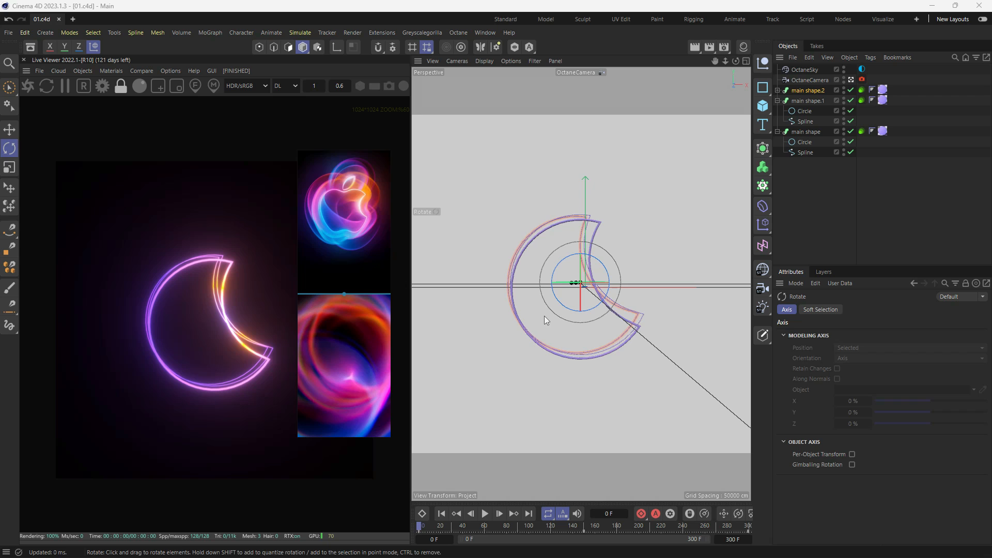
pyautogui.scroll(-2, 354, 336)
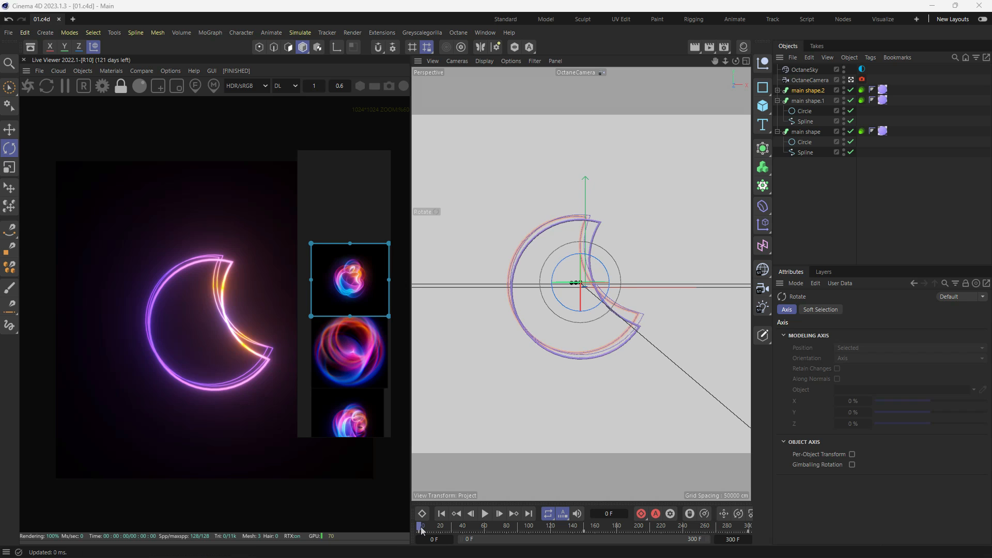
pyautogui.moveTo(422, 530); pyautogui.dragTo(370, 553)
pyautogui.moveTo(435, 525); pyautogui.dragTo(404, 529)
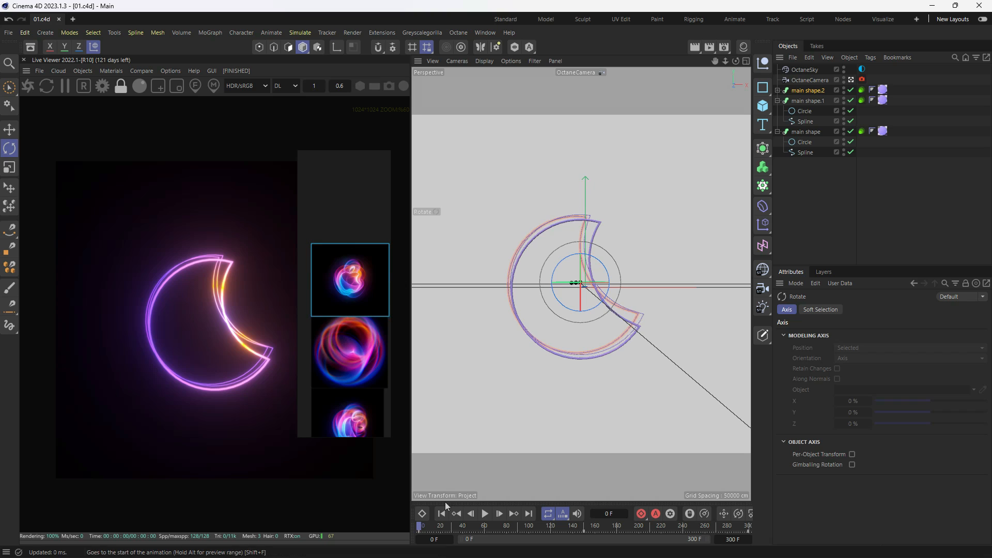
pyautogui.moveTo(429, 528); pyautogui.dragTo(785, 516)
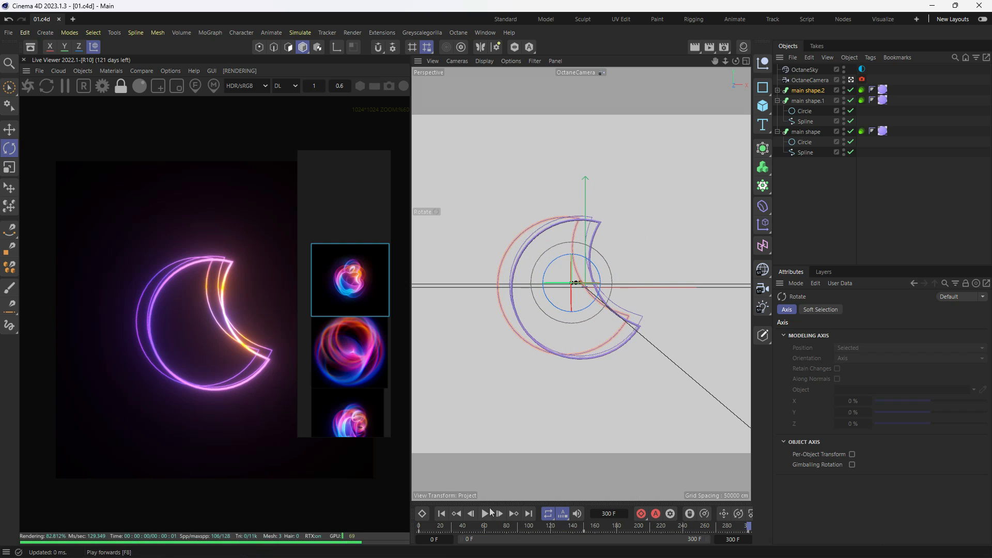
pyautogui.click(418, 534)
pyautogui.moveTo(418, 533); pyautogui.dragTo(818, 512)
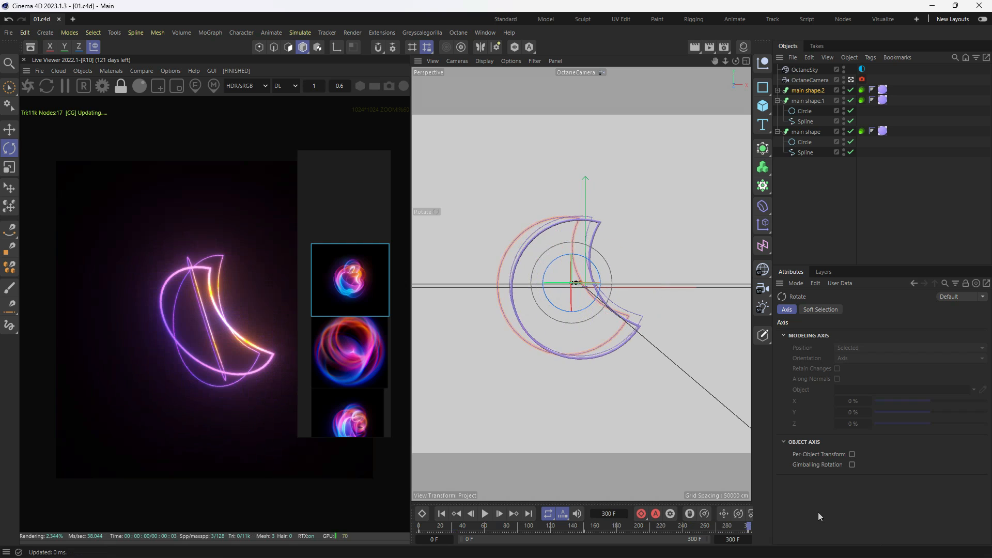
# - Set the regular image format to PNG in the render settings' save options
pyautogui.click(728, 50)
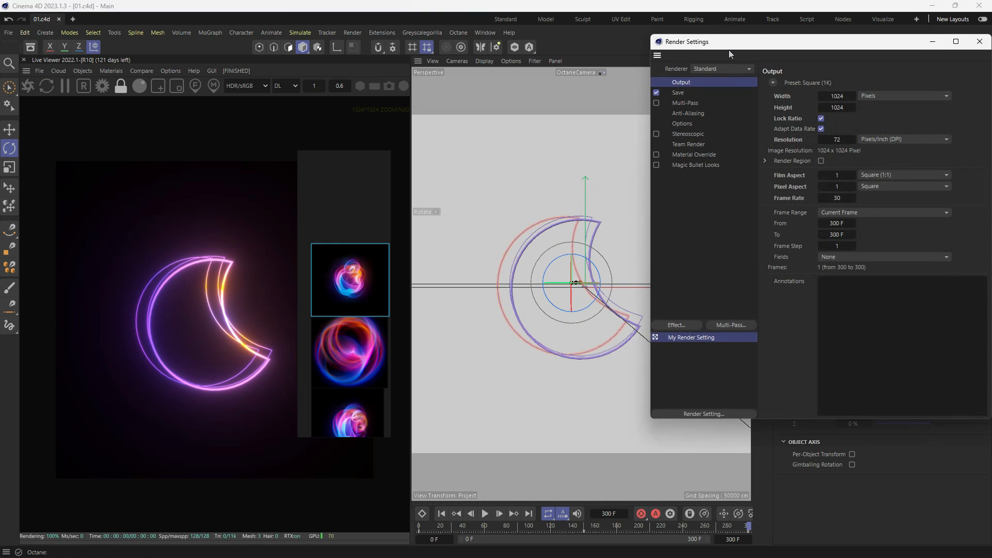
pyautogui.moveTo(728, 49); pyautogui.dragTo(516, 111)
pyautogui.click(454, 155)
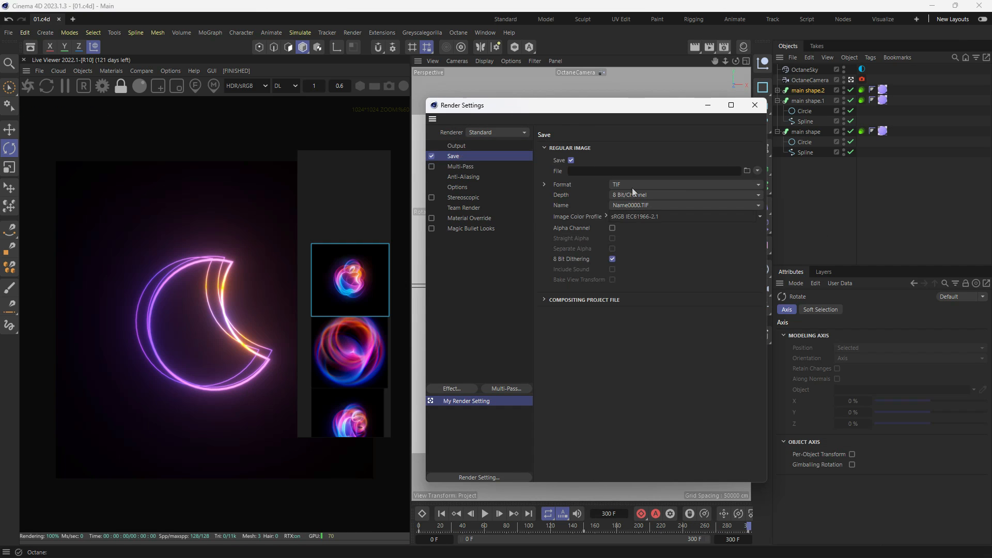
pyautogui.click(632, 186)
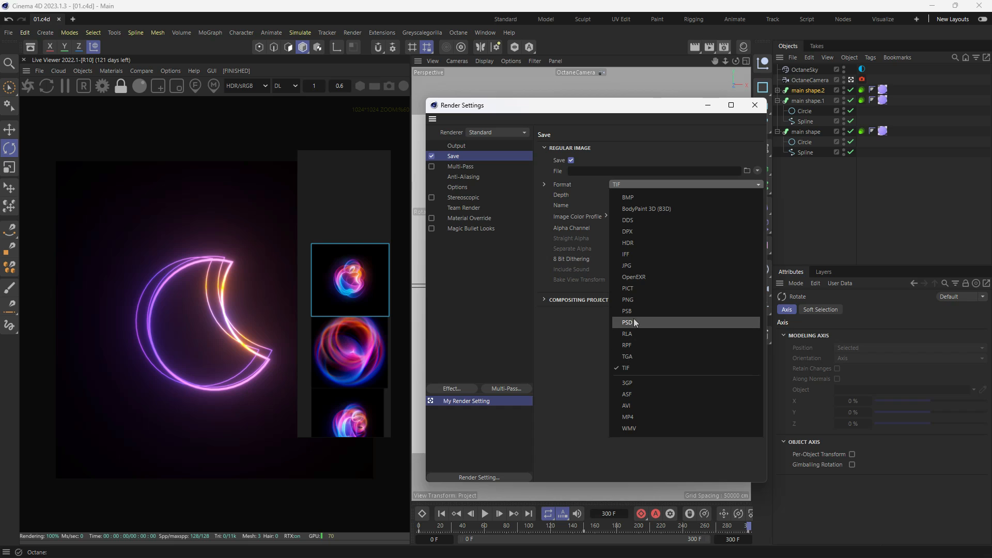
pyautogui.click(634, 300)
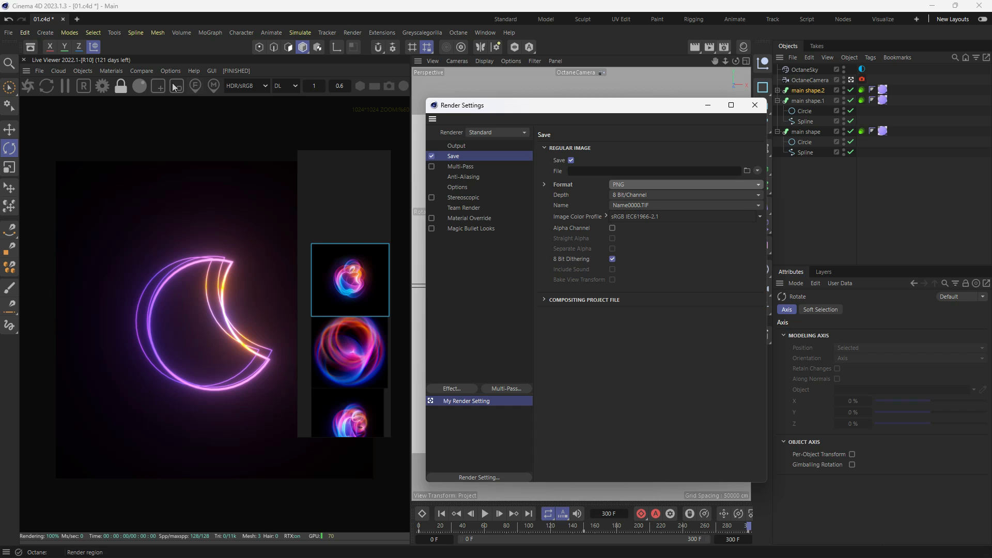
# - Switch the Octane kernel to path tracing with 200 max samples and a GI clamp of 100
pyautogui.click(102, 85)
pyautogui.click(93, 46)
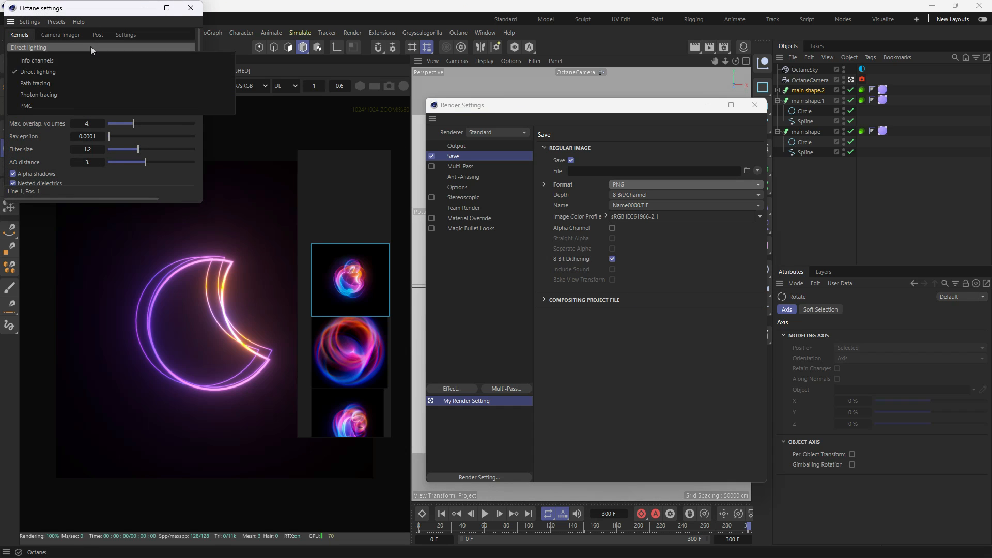
pyautogui.click(76, 81)
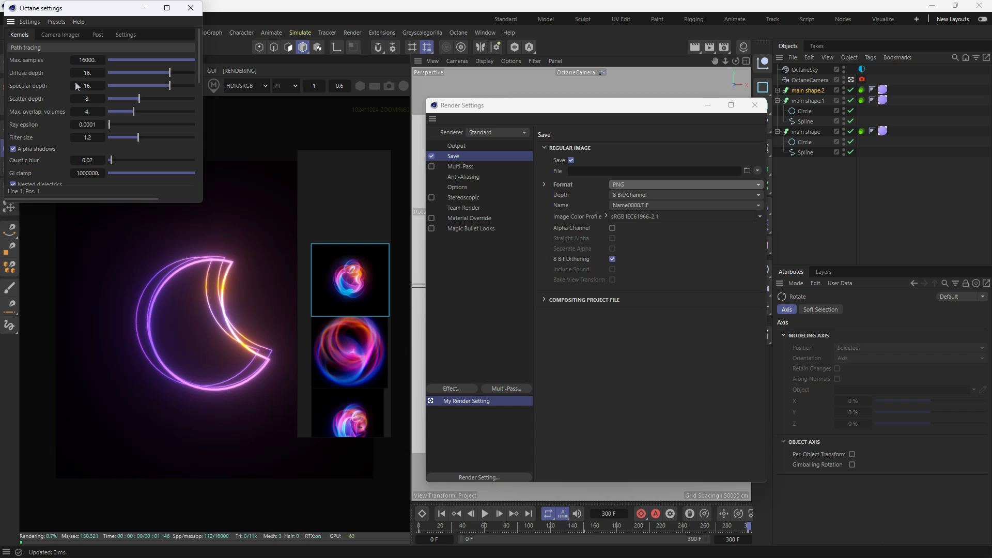
pyautogui.doubleClick(97, 60)
pyautogui.write('200')
pyautogui.press('Return')
pyautogui.write('10')
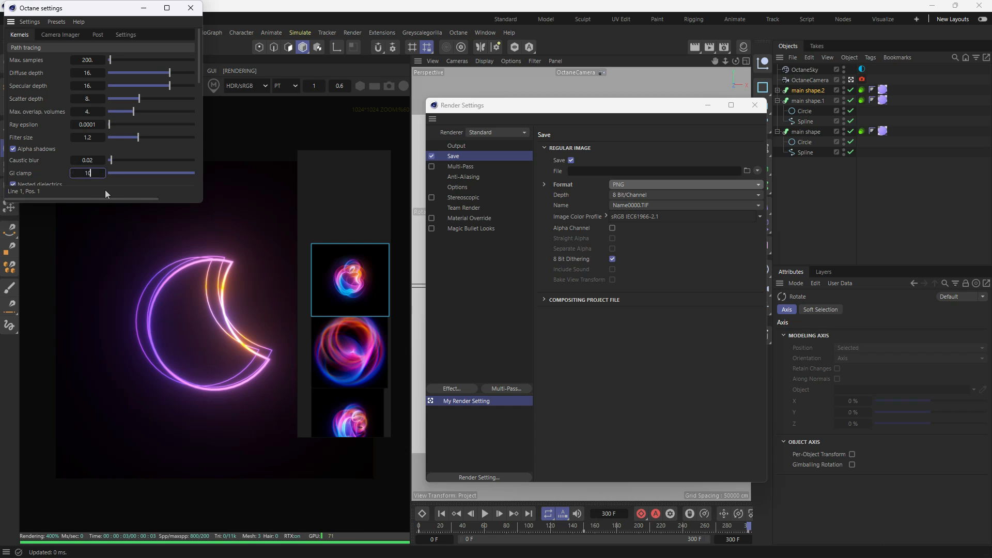
pyautogui.write('0')
pyautogui.press('Return')
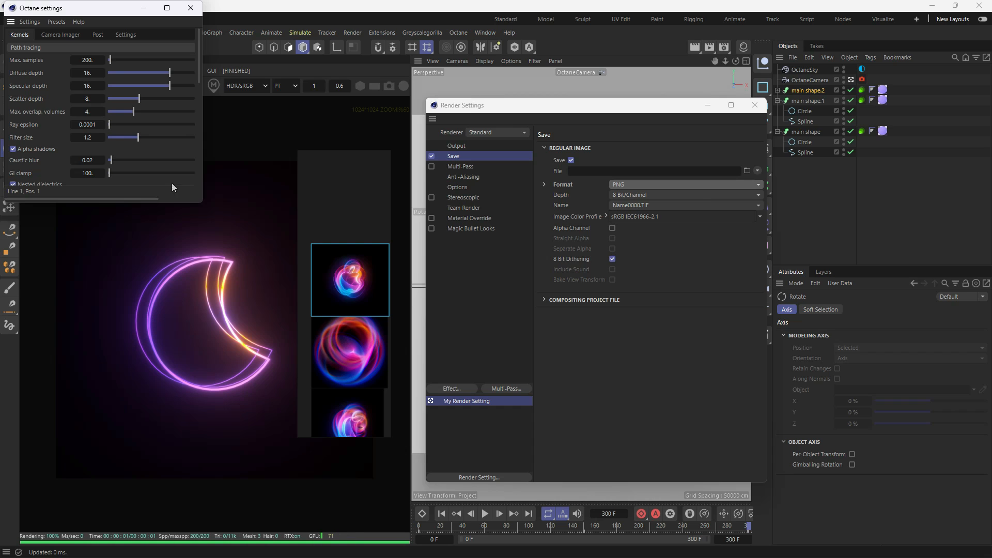
pyautogui.click(191, 7)
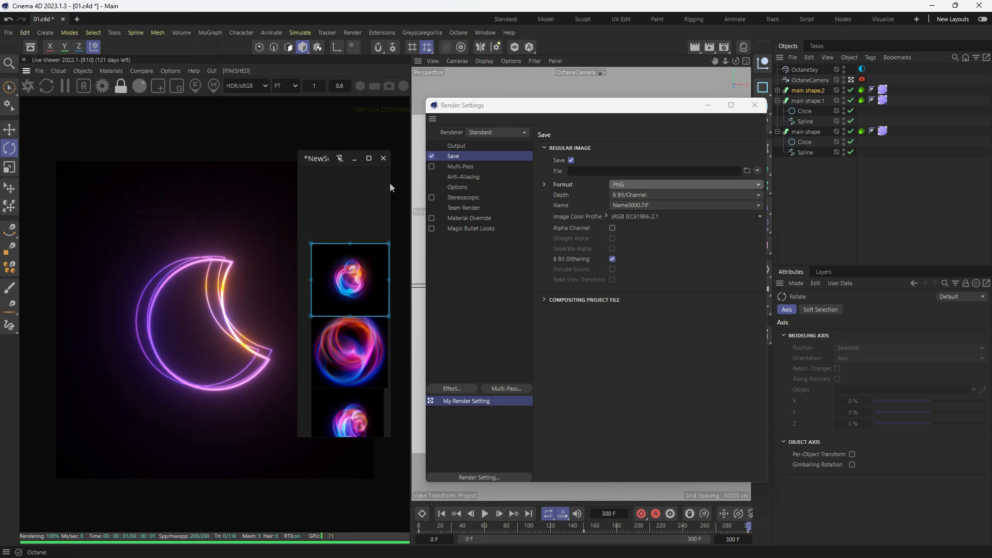
# - Set the render output's frame range to All Frames
pyautogui.click(450, 146)
pyautogui.click(608, 278)
pyautogui.click(619, 312)
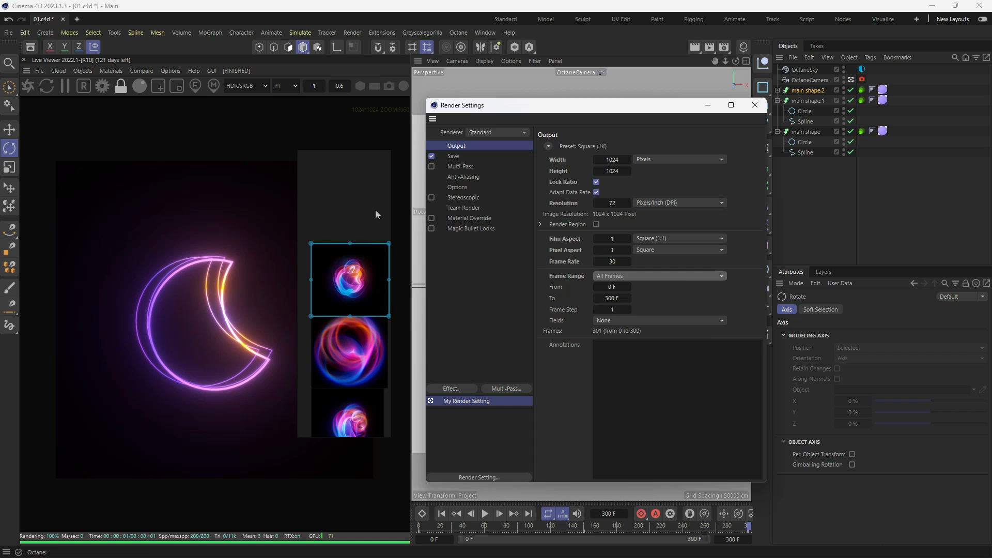
# - Set the render output file to 04 in a new Render folder inside Apple logo, and save the project
pyautogui.click(455, 158)
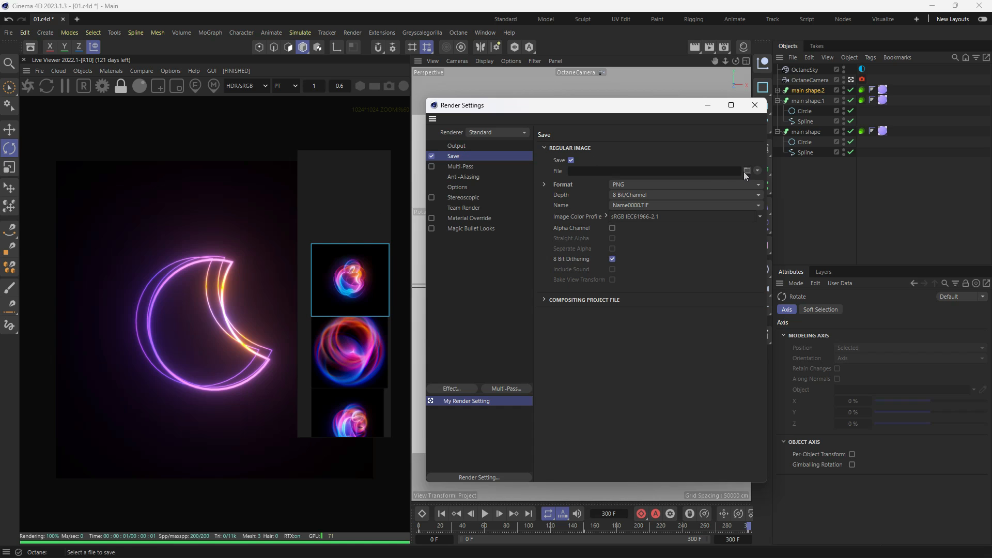
pyautogui.click(743, 171)
pyautogui.click(399, 132)
pyautogui.write('Rend')
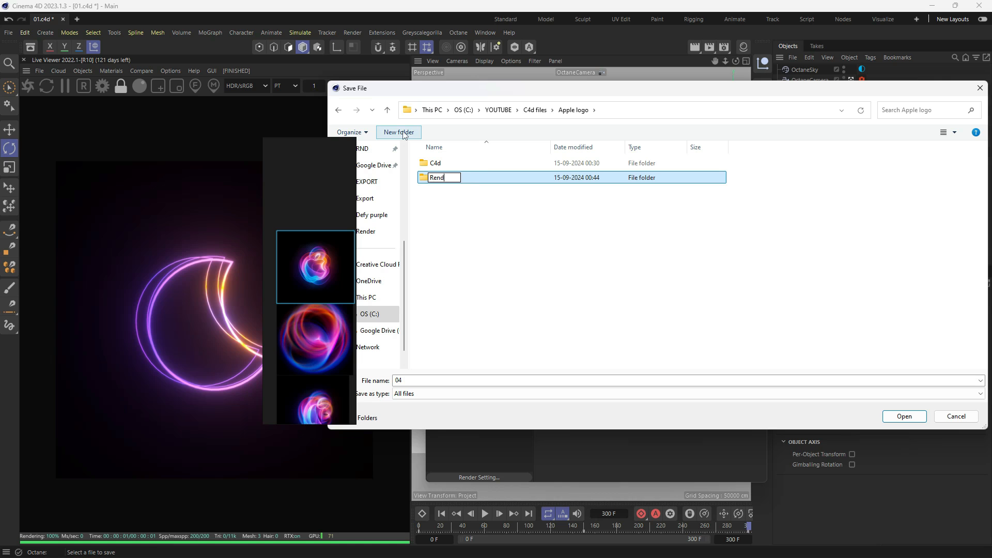
pyautogui.write('er')
pyautogui.press('Return')
pyautogui.press('Return')
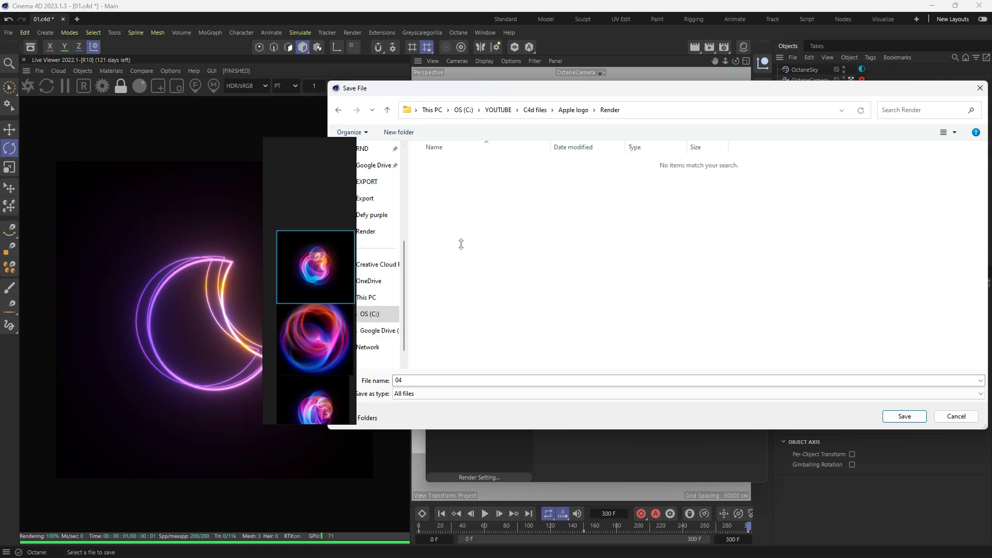
pyautogui.click(904, 416)
pyautogui.click(456, 146)
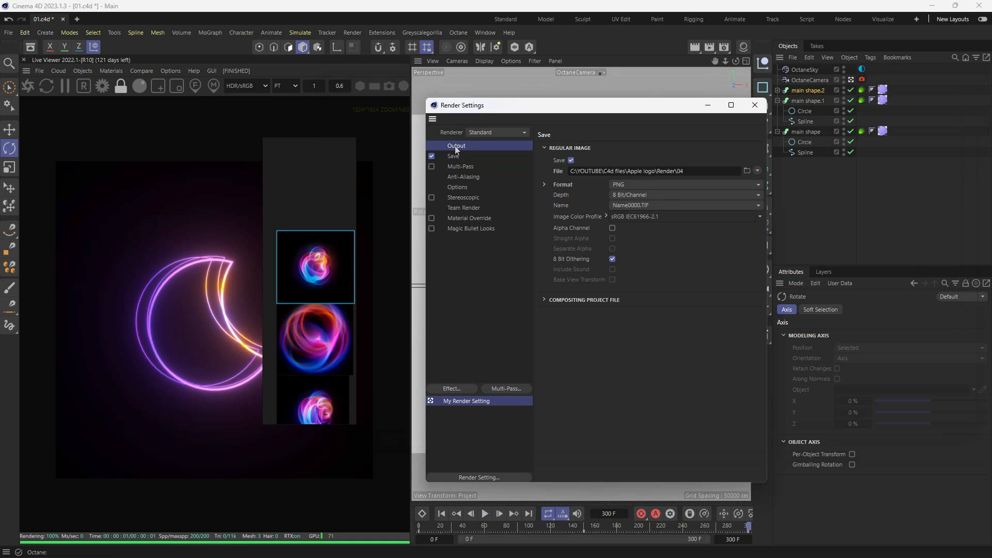
pyautogui.click(747, 108)
pyautogui.hotkey('ctrl', 's')
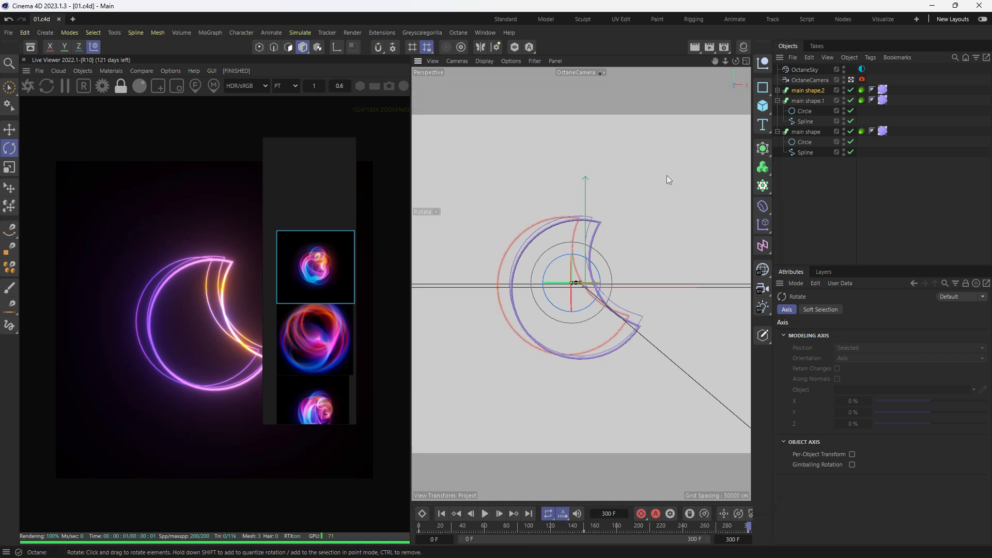
# - Try to render the full frame range to the Picture Viewer and stop the render
pyautogui.click(724, 47)
pyautogui.click(979, 36)
pyautogui.click(714, 47)
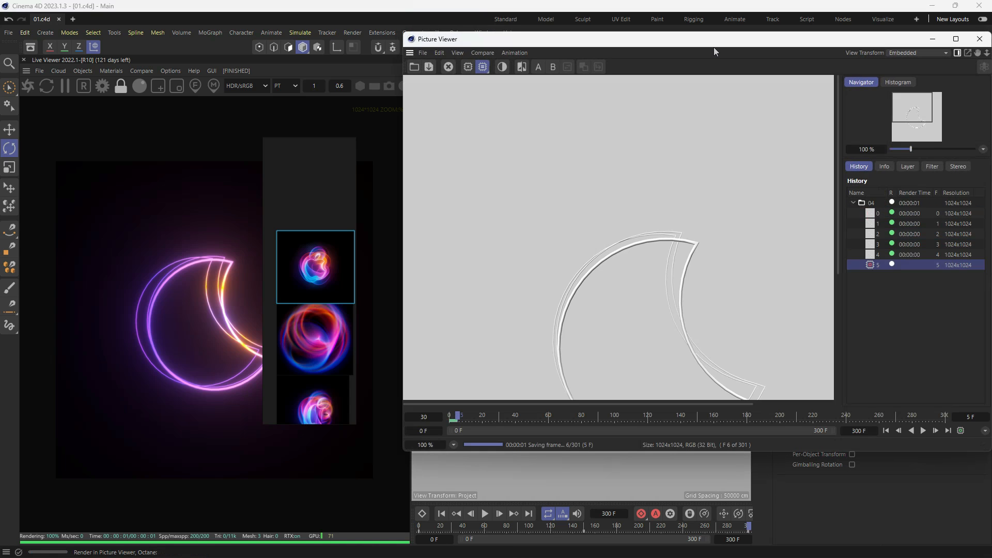
pyautogui.click(979, 39)
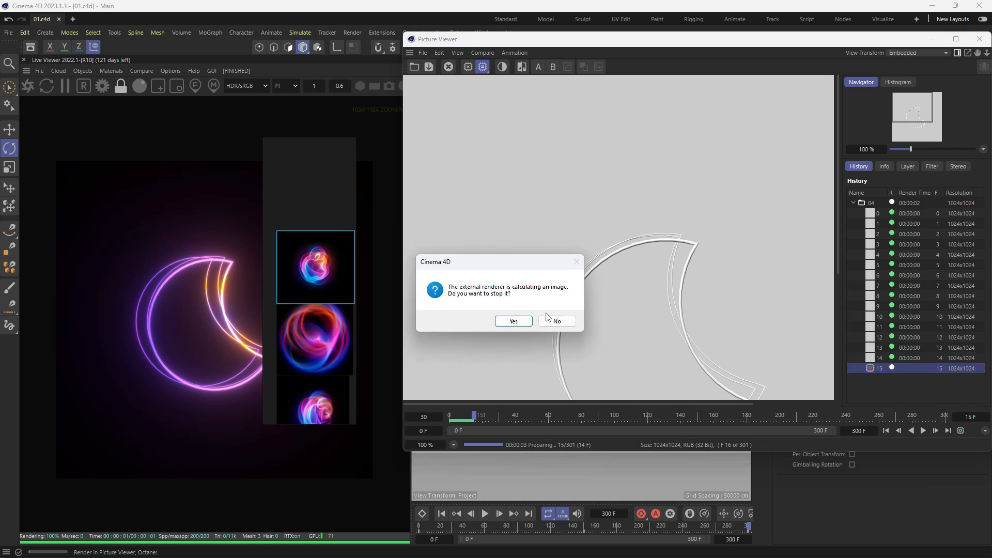
pyautogui.press('Return')
# - Set the renderer to Octane Renderer and render all frames to the Picture Viewer, overwriting the existing PNG files
pyautogui.click(724, 47)
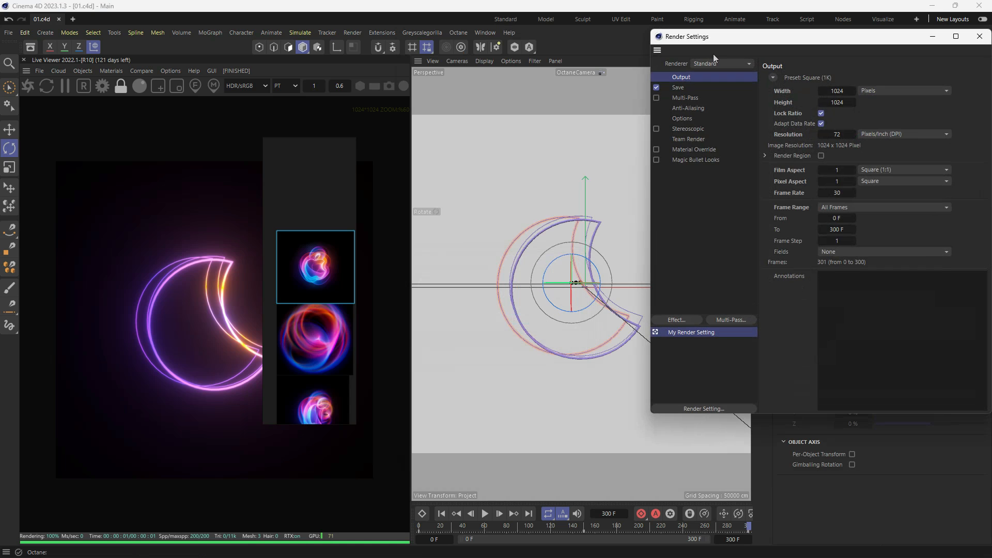
pyautogui.click(722, 63)
pyautogui.click(724, 122)
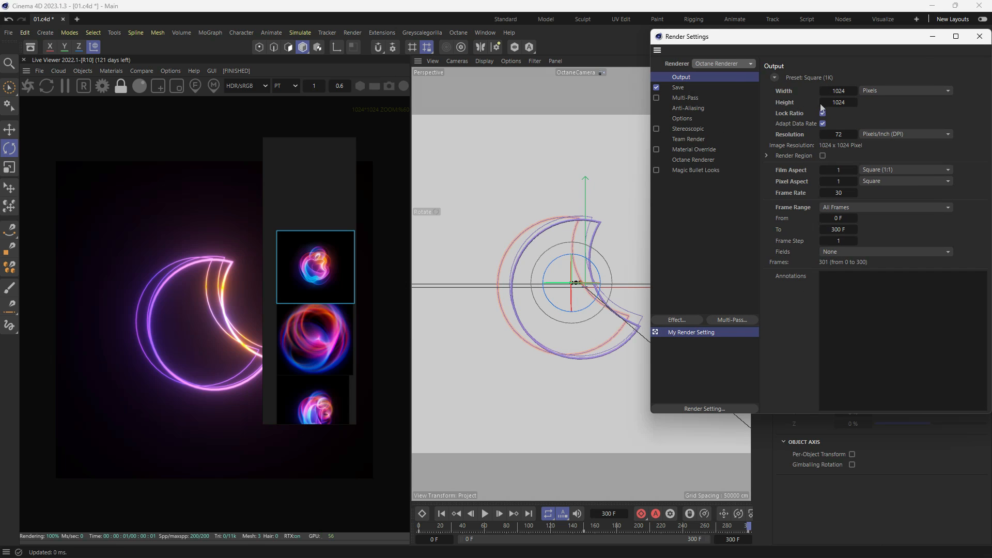
pyautogui.click(979, 36)
pyautogui.click(712, 46)
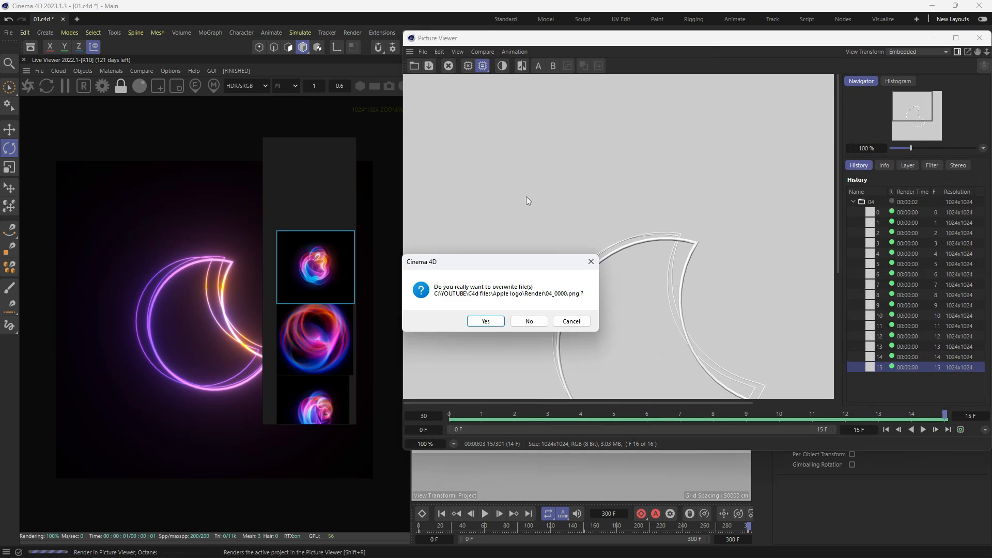
pyautogui.click(487, 322)
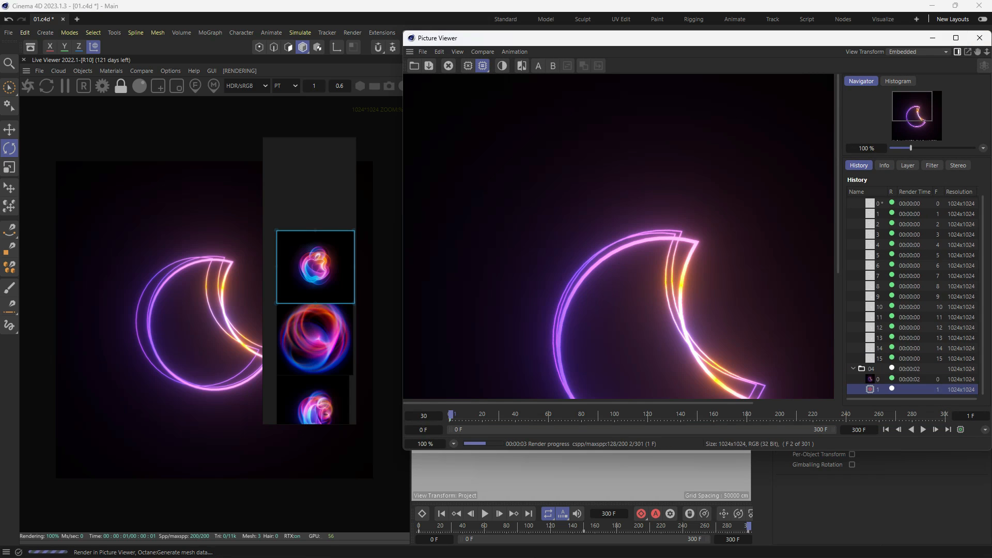
pyautogui.press('super')
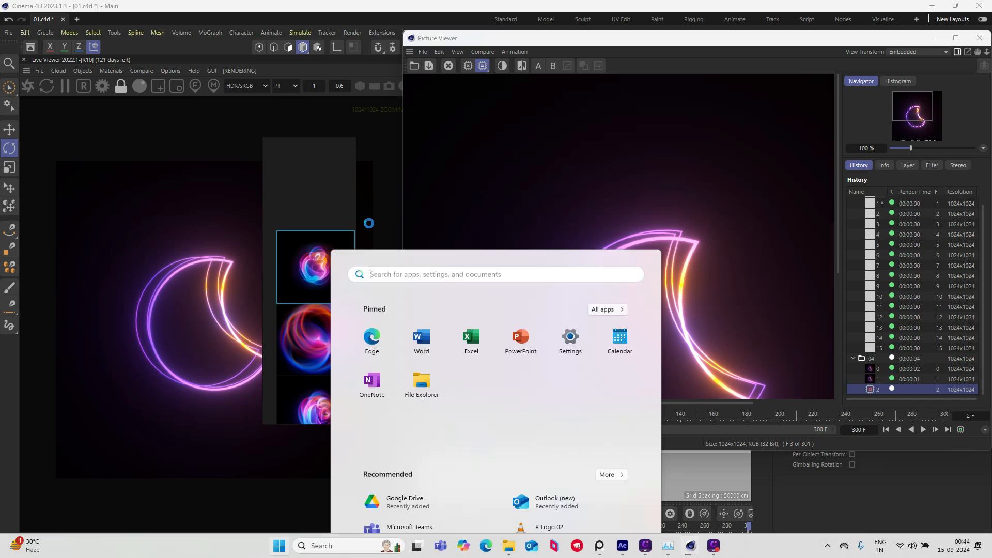
pyautogui.keyDown('alt'); pyautogui.moveTo(690, 279); pyautogui.dragTo(636, 187, button='middle'); pyautogui.keyUp('alt')
pyautogui.scroll(-1, 631, 193)
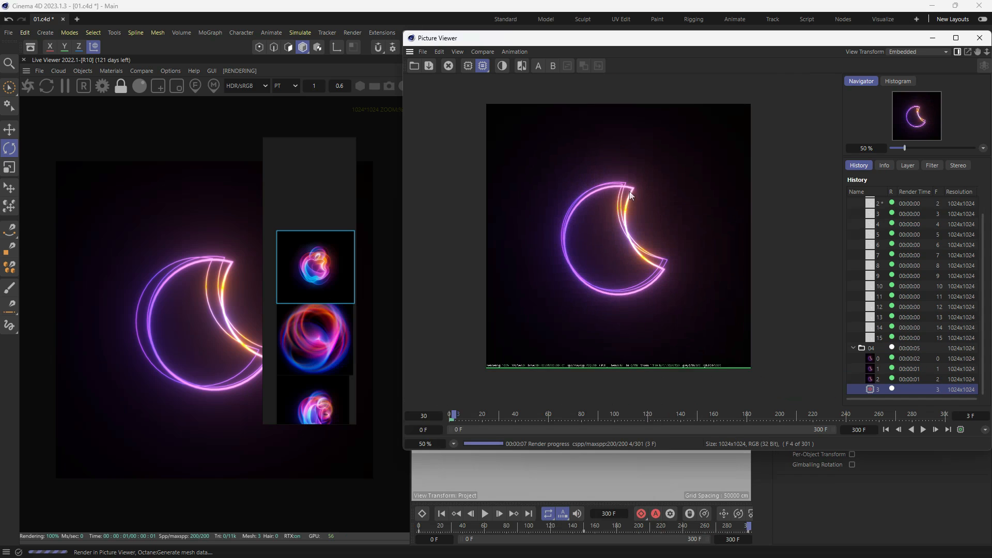
pyautogui.click(454, 415)
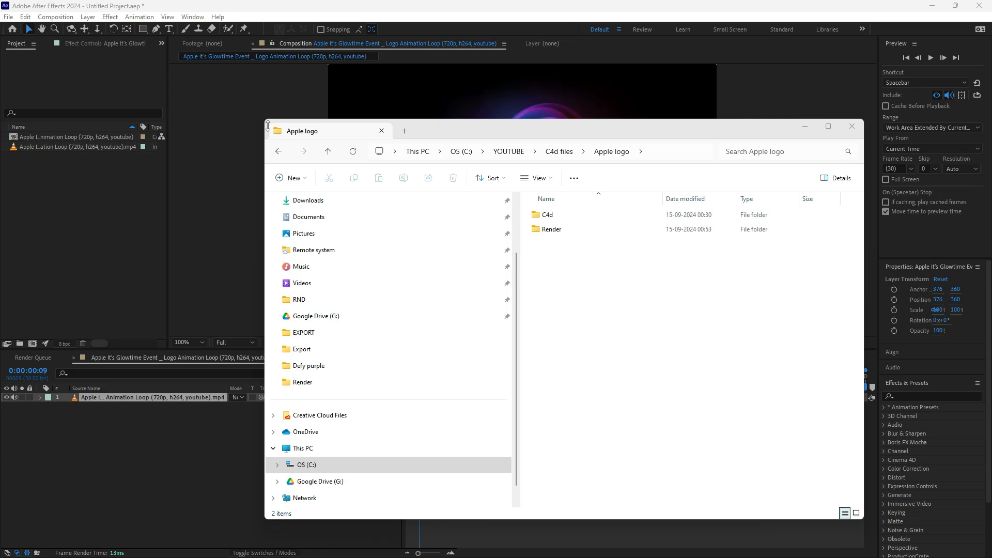
# - In After Effects, import the Render folder as a PNG sequence and create a composition from 04_[0000-0300].png
pyautogui.moveTo(270, 125); pyautogui.dragTo(373, 197)
pyautogui.moveTo(601, 199); pyautogui.dragTo(494, 190)
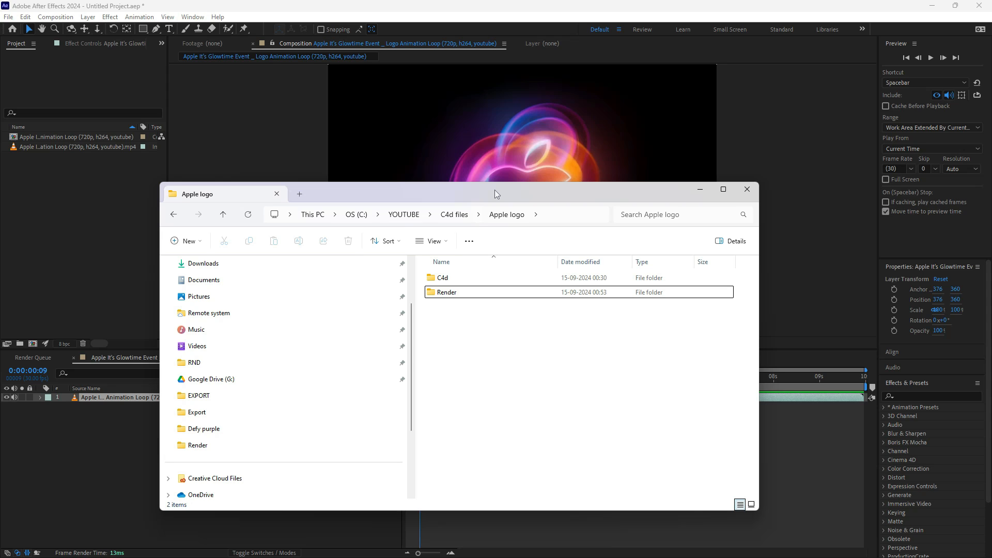
pyautogui.click(445, 293)
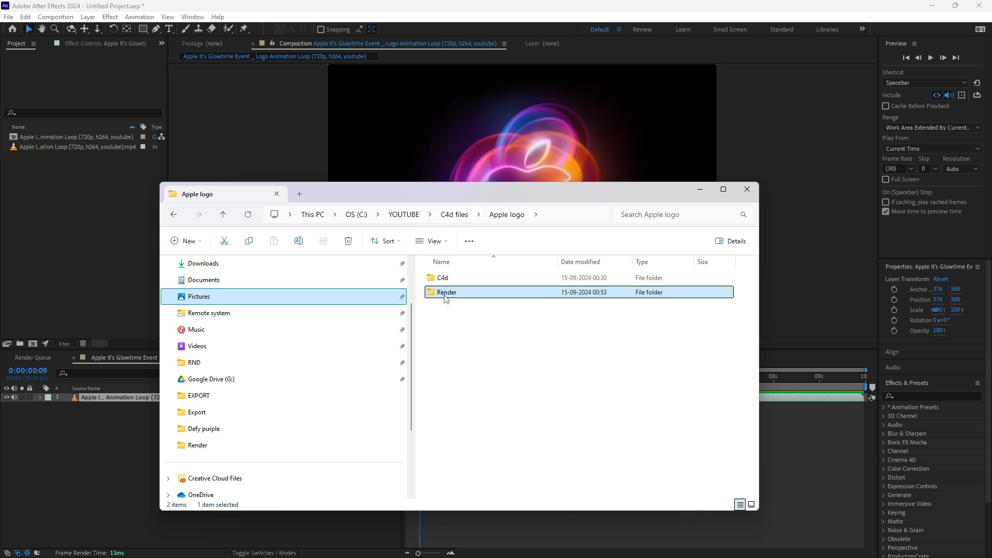
pyautogui.moveTo(446, 299); pyautogui.dragTo(17, 213)
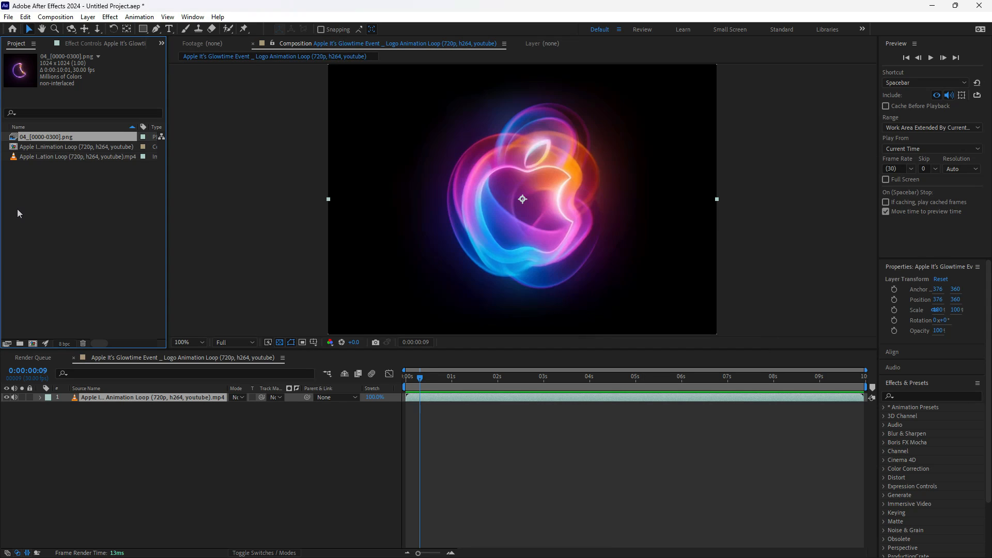
pyautogui.moveTo(39, 138); pyautogui.dragTo(33, 343)
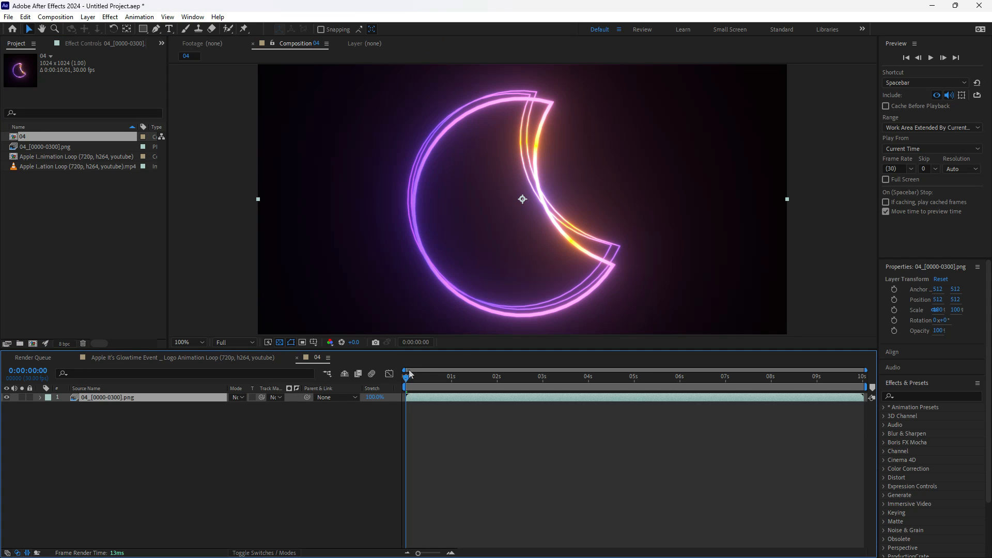
# - Play back composition 04 with the whole frame in view to review the rendered crescent animation
pyautogui.click(196, 342)
pyautogui.click(199, 355)
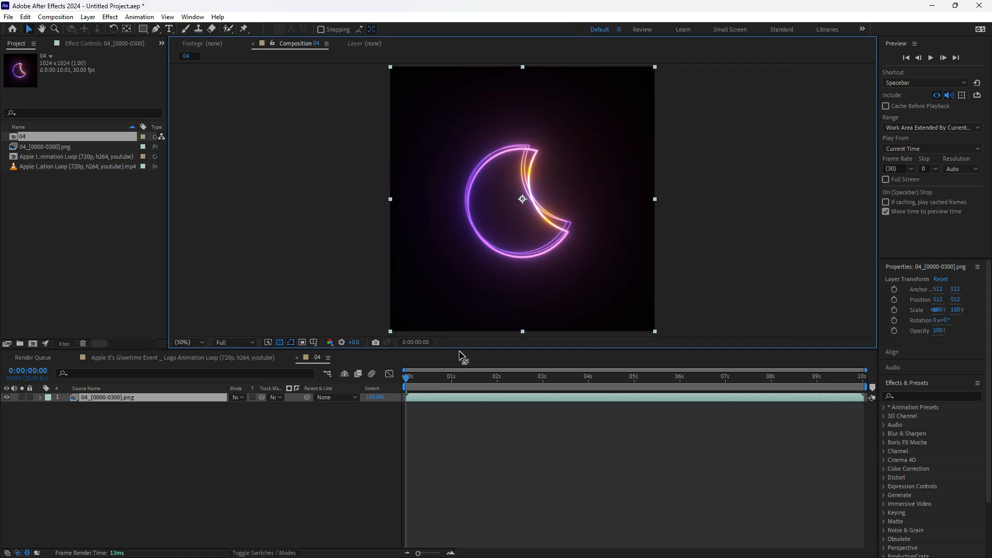
pyautogui.moveTo(463, 362); pyautogui.dragTo(463, 368)
pyautogui.click(534, 394)
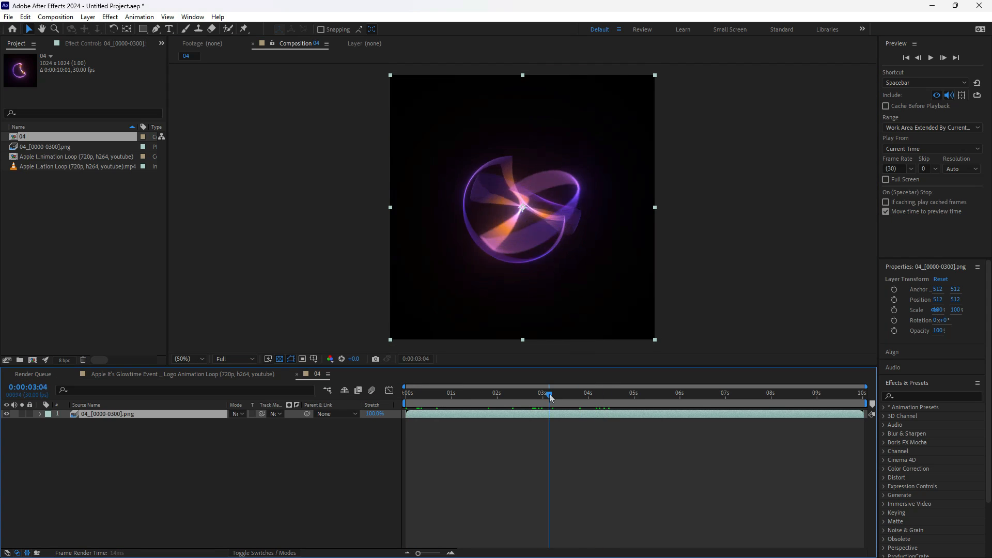
pyautogui.click(430, 395)
pyautogui.press('space')
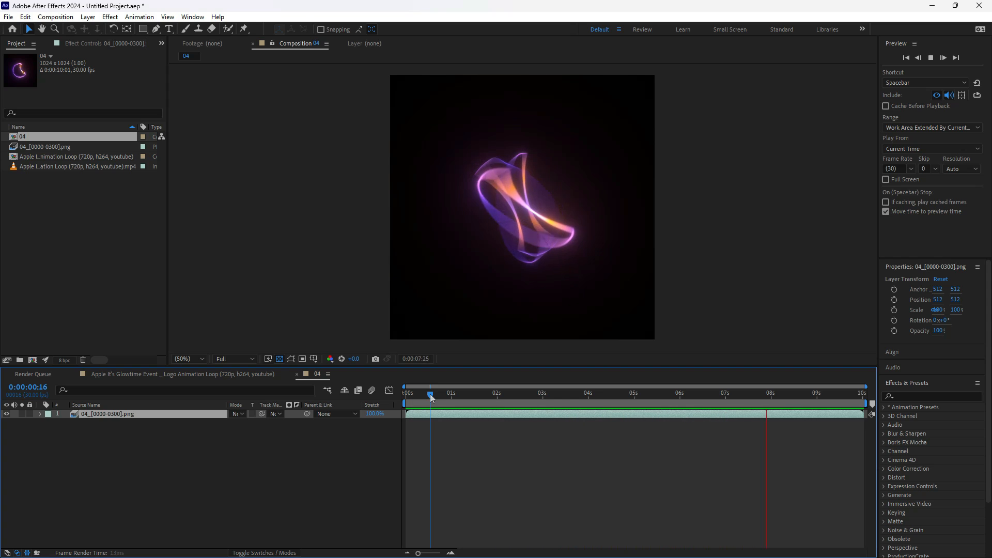
pyautogui.press('space')
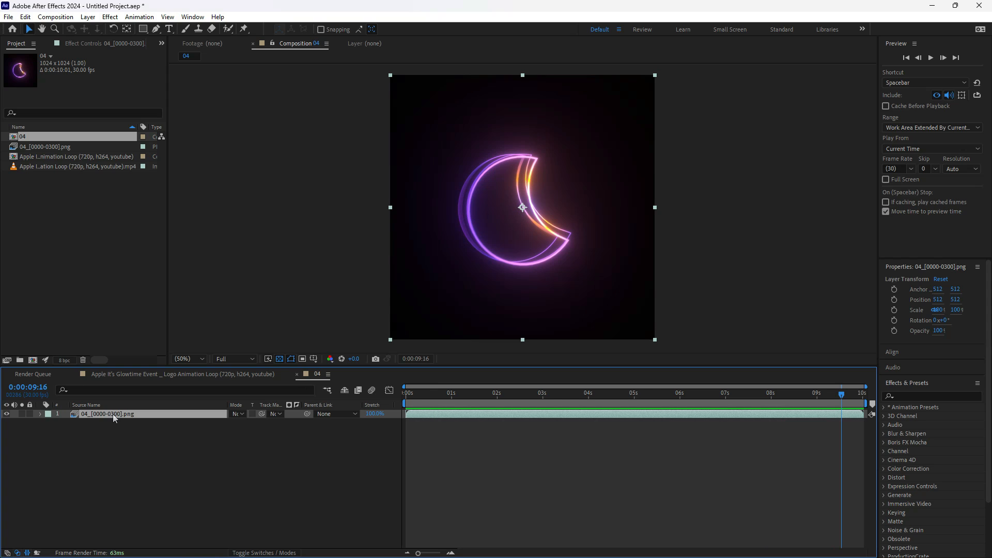
# - Duplicate the 04_[0000-0300].png layer and apply the Echo effect to the upper copy
pyautogui.hotkey('ctrl', 'd')
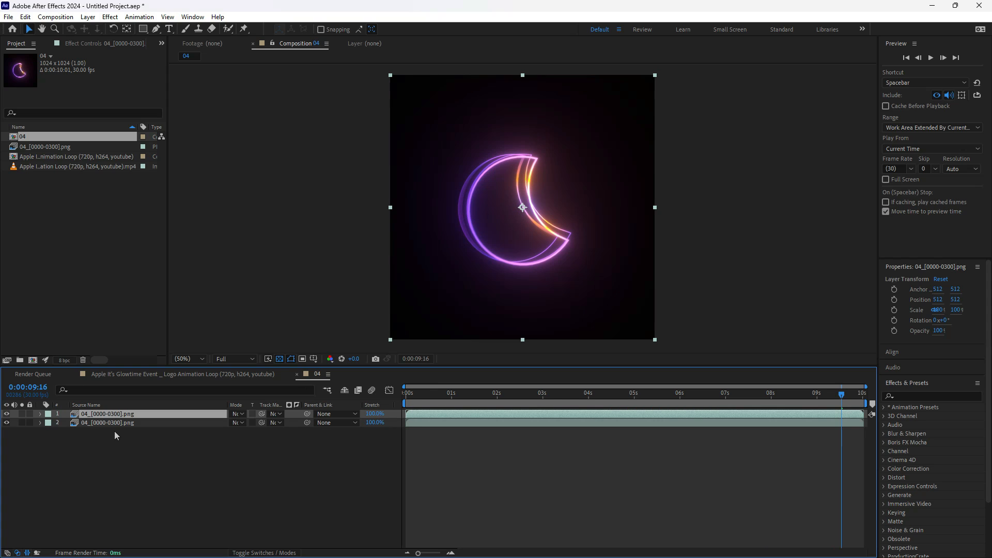
pyautogui.click(116, 423)
pyautogui.click(128, 414)
pyautogui.click(903, 396)
pyautogui.write('echo')
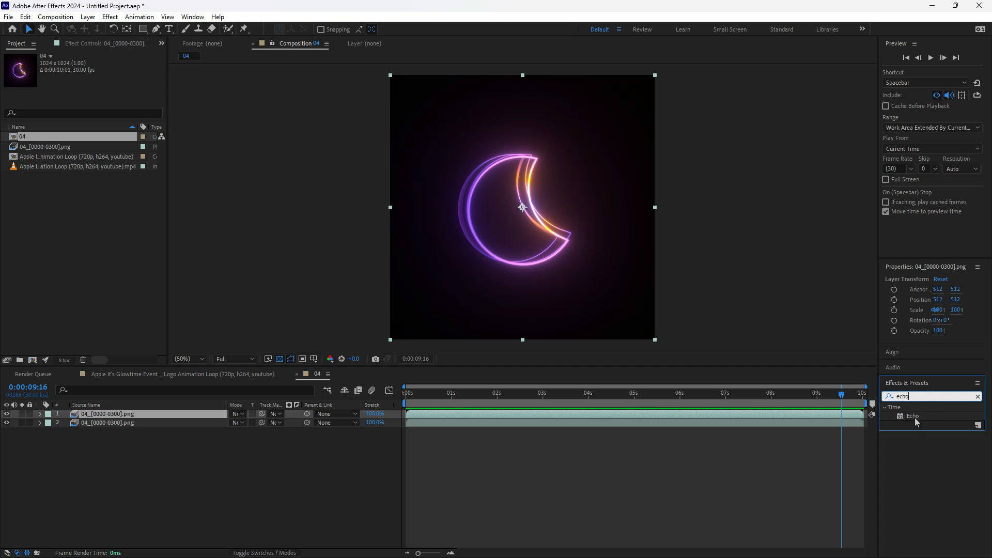
pyautogui.doubleClick(915, 418)
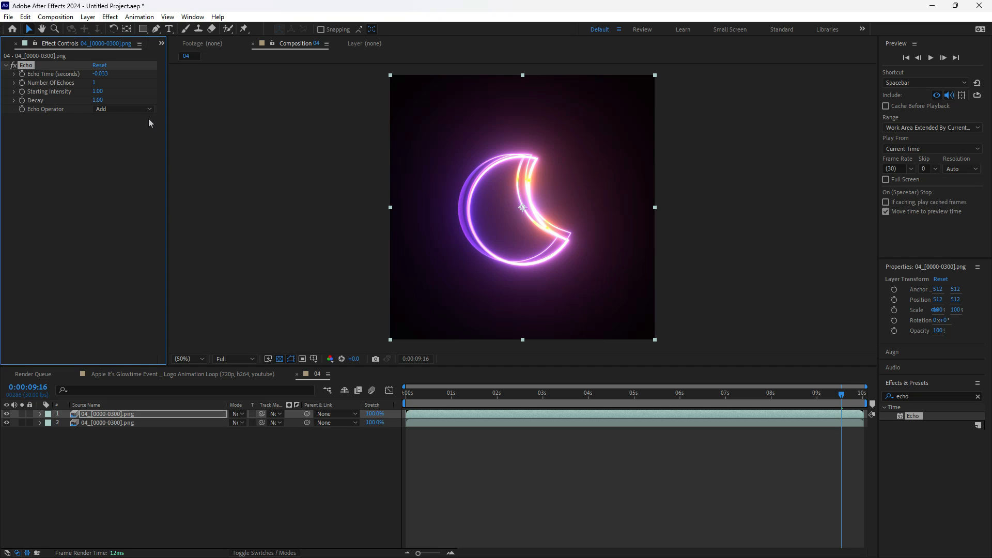
# - Set the Echo effect's Echo Time to -0.533 seconds, Number of Echoes to 4 and Starting Intensity to 0.13
pyautogui.moveTo(104, 74)
pyautogui.mouseDown()
pyautogui.moveTo(114, 78)
pyautogui.moveTo(99, 85)
pyautogui.mouseUp()
pyautogui.click(98, 84)
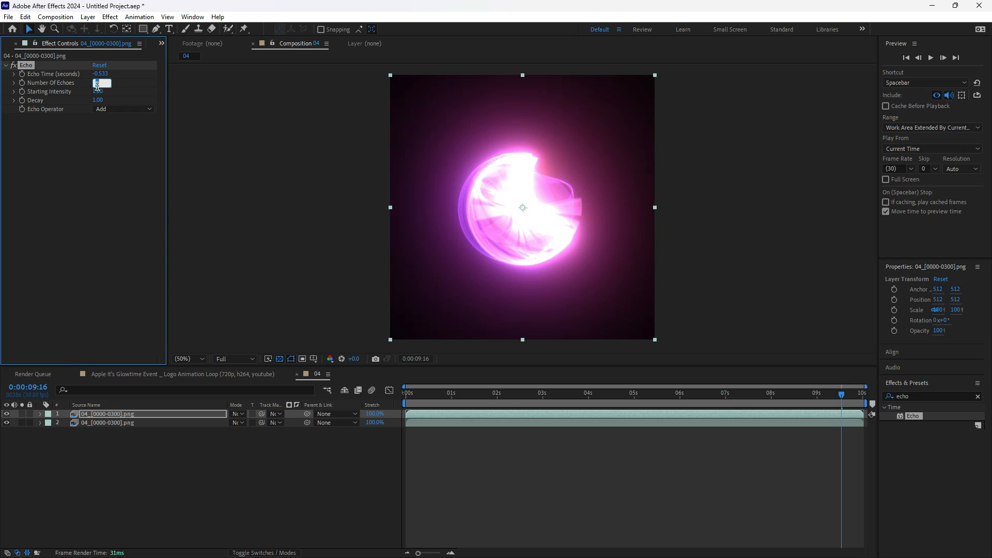
pyautogui.write('4')
pyautogui.press('Return')
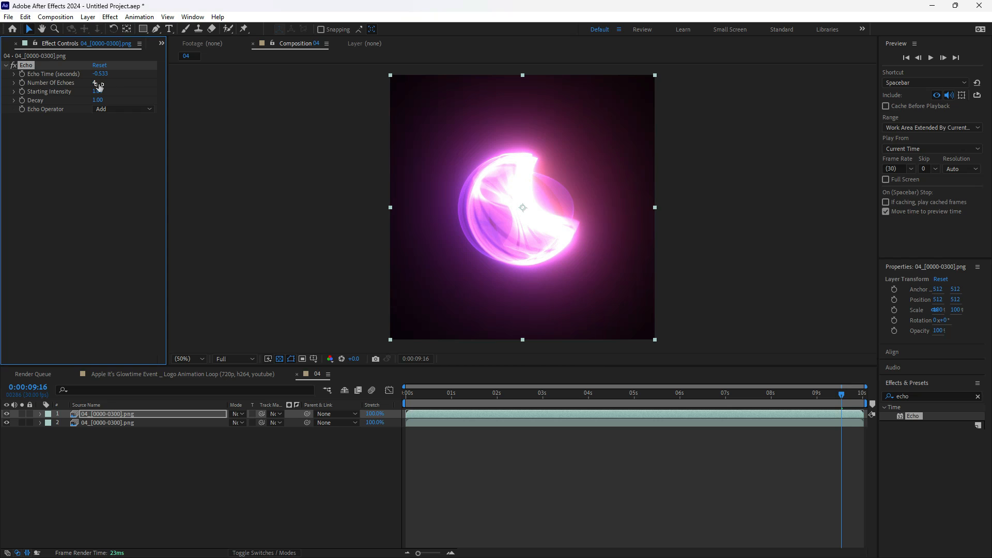
pyautogui.moveTo(99, 92); pyautogui.dragTo(65, 100)
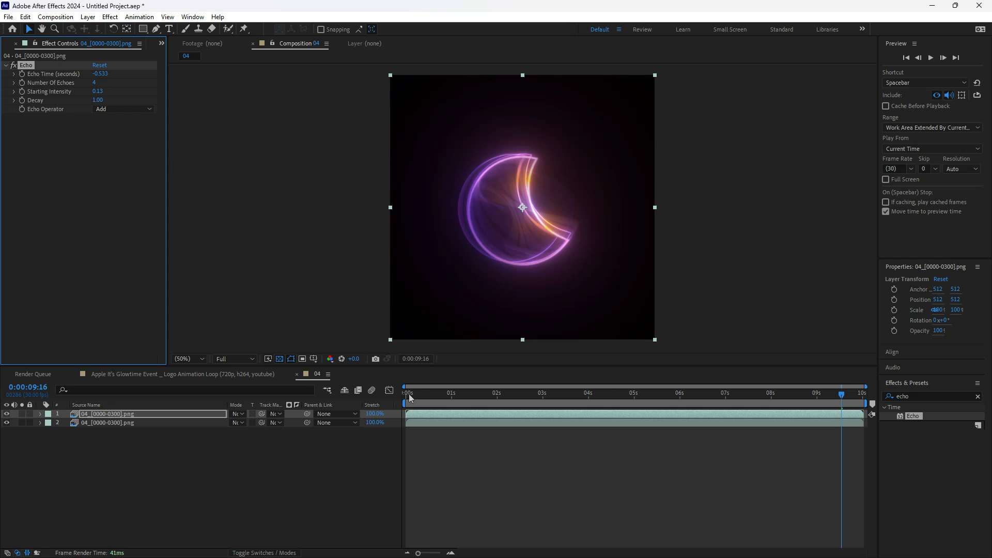
# - Check the echoes from the start of the timeline, and set Echo Time to 0.567 seconds and Starting Intensity to 0.26
pyautogui.click(351, 395)
pyautogui.moveTo(423, 399); pyautogui.dragTo(355, 403)
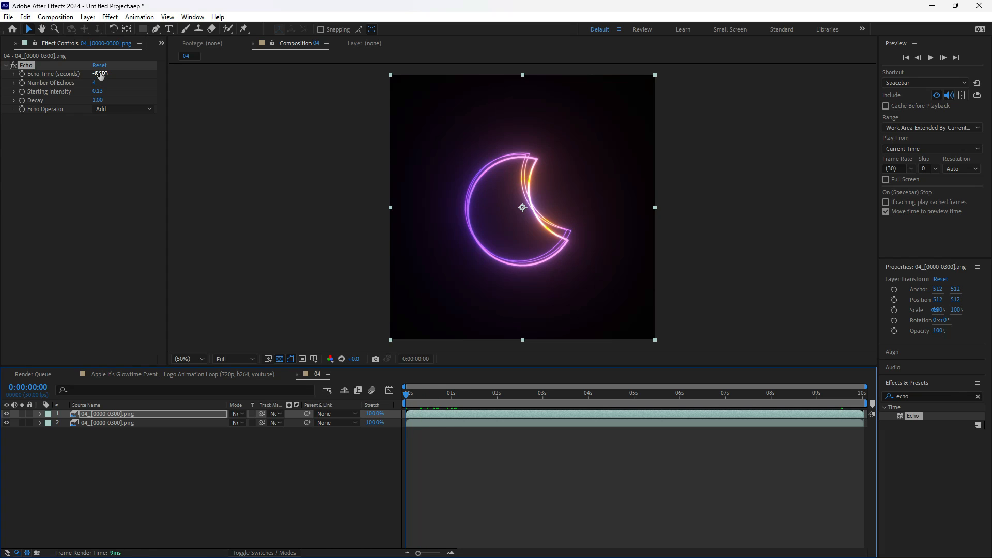
pyautogui.moveTo(104, 75); pyautogui.dragTo(112, 78)
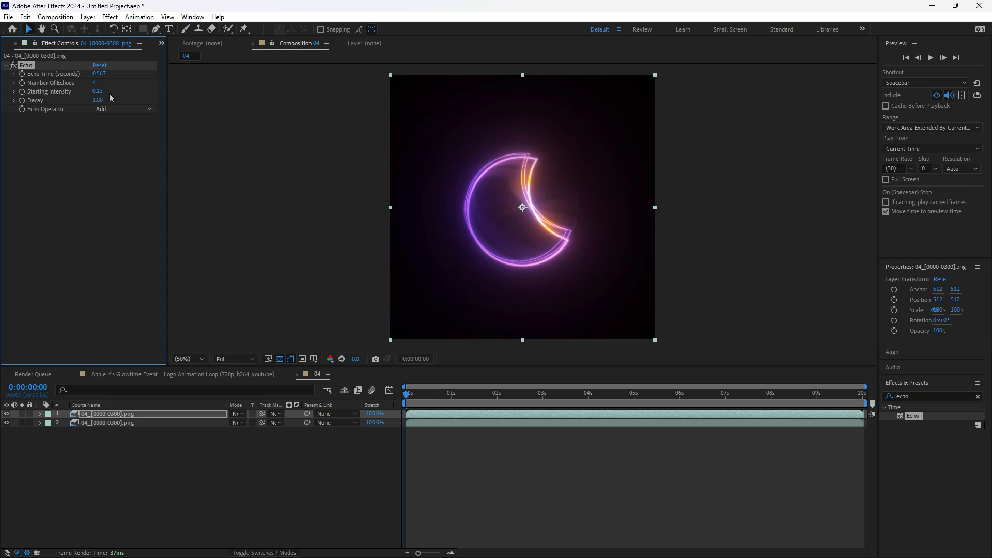
pyautogui.moveTo(420, 401); pyautogui.dragTo(393, 418)
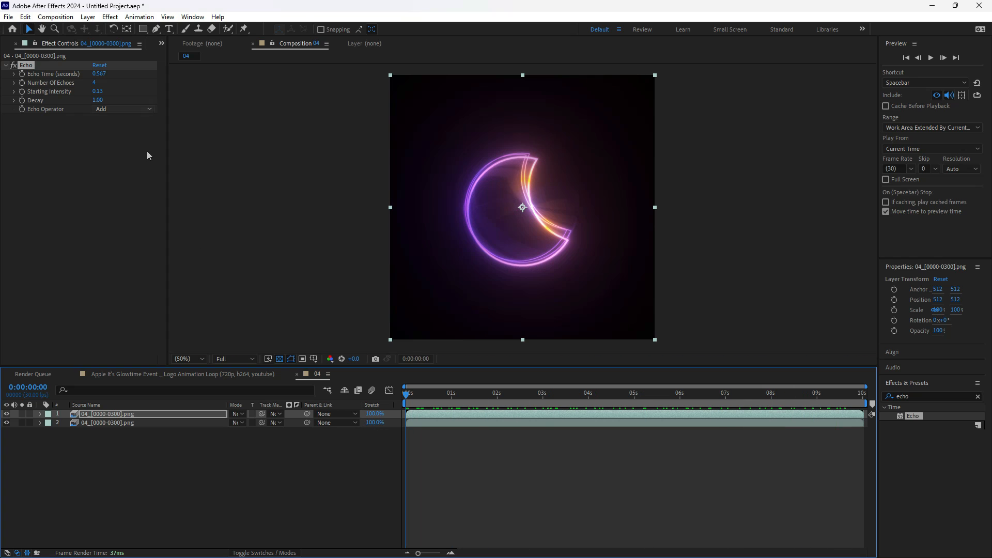
pyautogui.moveTo(102, 95); pyautogui.dragTo(109, 94)
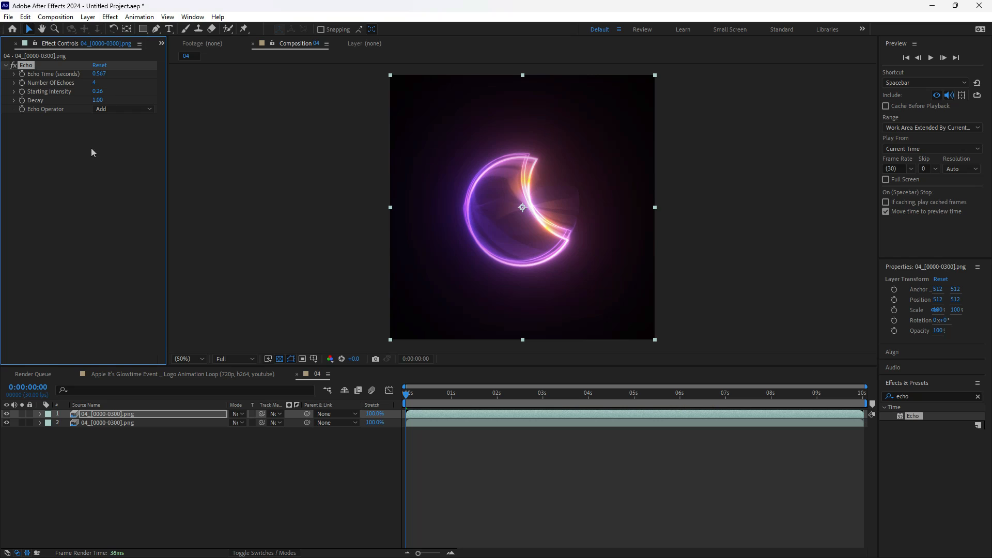
# - Apply the Radial Blur effect to the upper 04_[0000-0300].png layer and preview the blurred animation
pyautogui.click(104, 414)
pyautogui.click(934, 409)
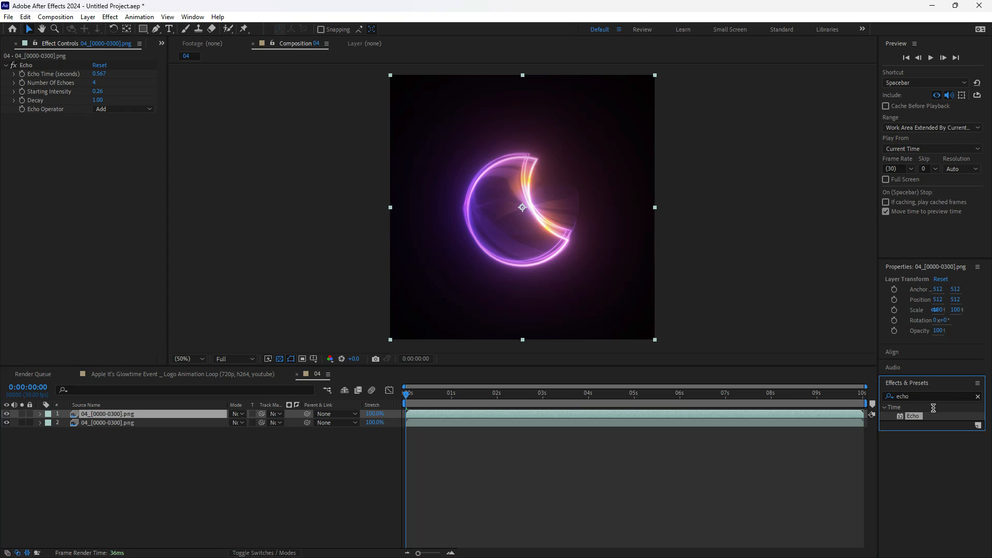
pyautogui.click(924, 402)
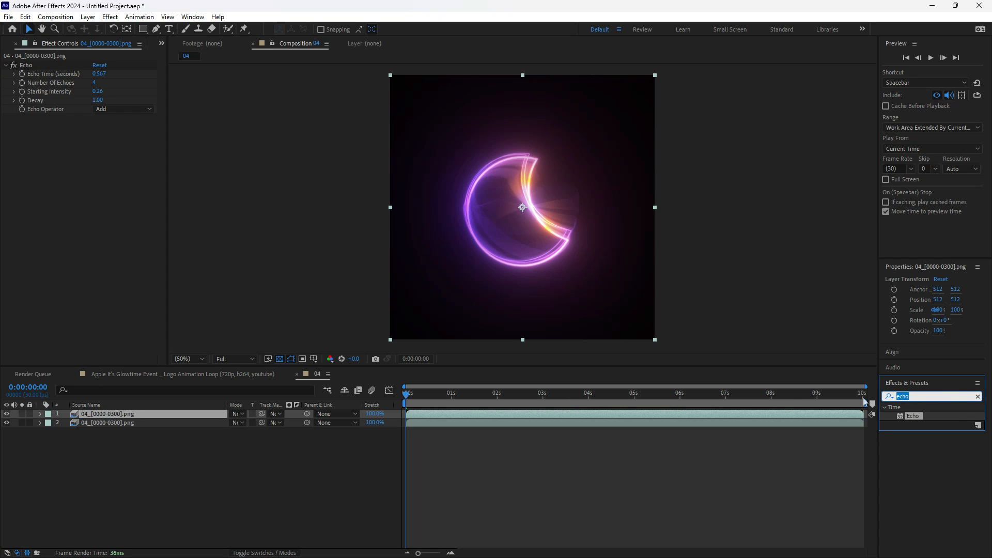
pyautogui.write('radia')
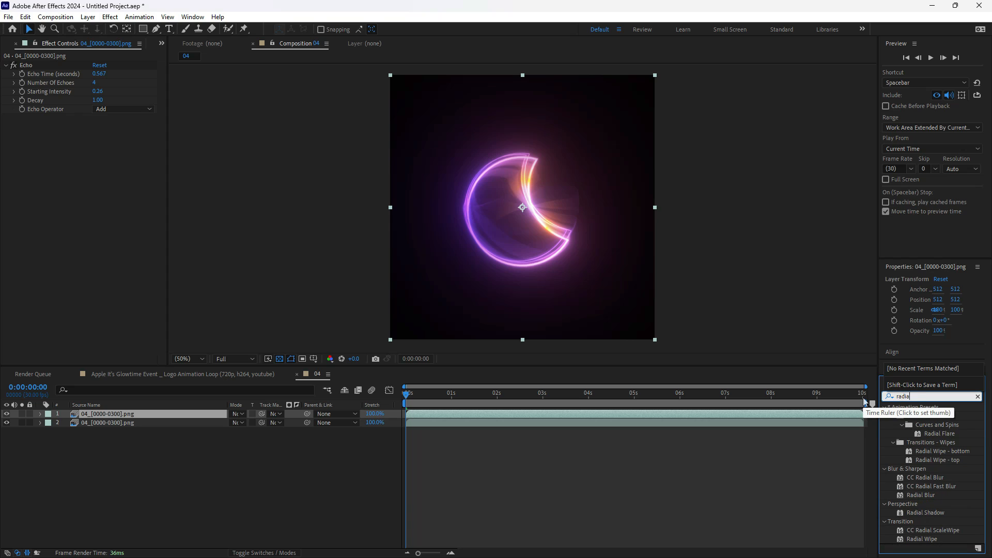
pyautogui.doubleClick(927, 495)
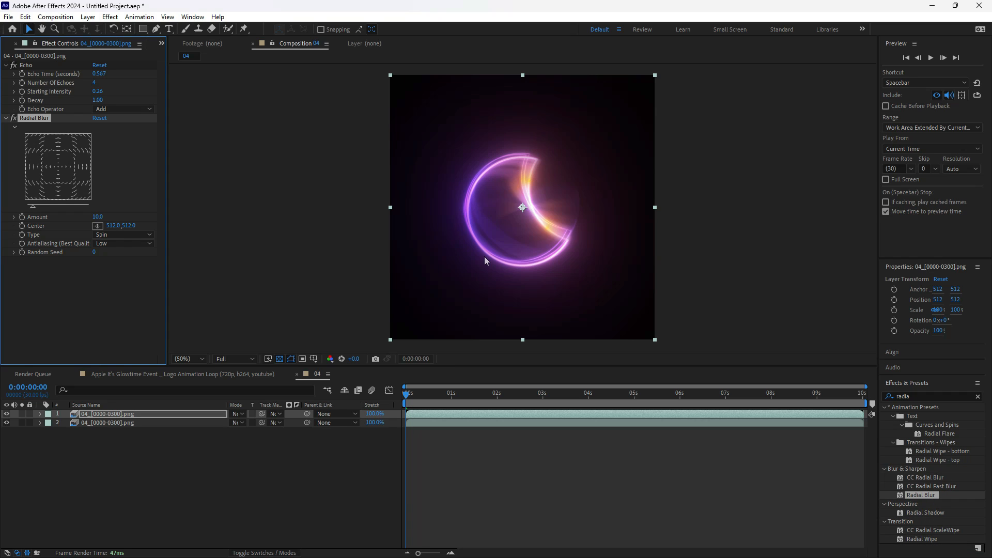
pyautogui.moveTo(427, 389); pyautogui.dragTo(313, 410)
pyautogui.press('space')
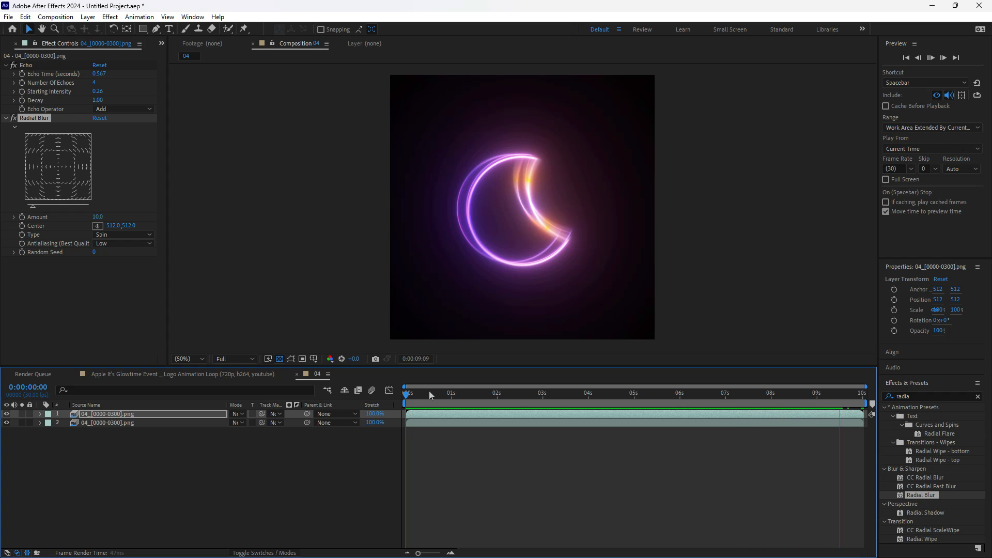
pyautogui.moveTo(436, 391); pyautogui.dragTo(621, 427)
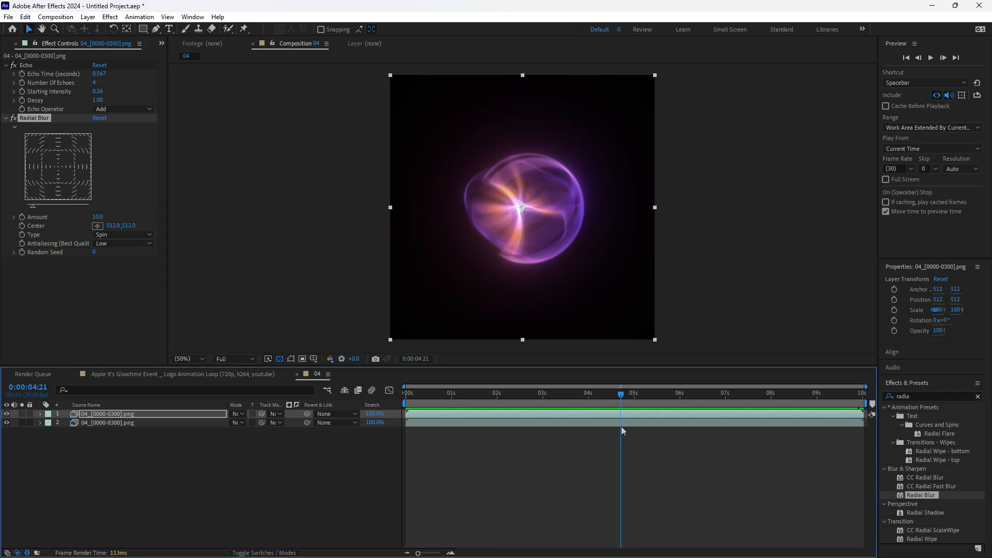
pyautogui.moveTo(621, 427); pyautogui.dragTo(398, 434)
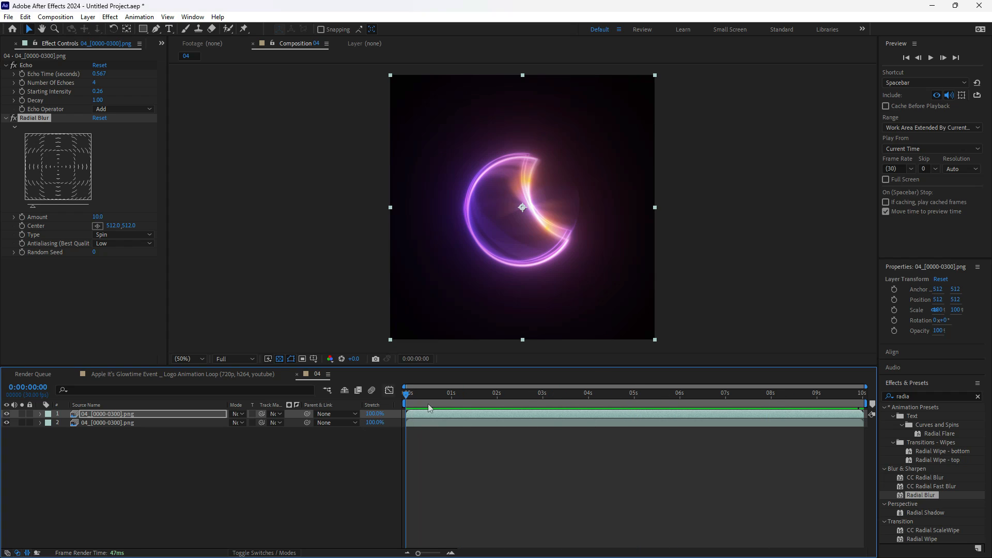
# - Create a new composition from composition 04 so it is nested as a layer
pyautogui.click(11, 49)
pyautogui.click(18, 139)
pyautogui.click(24, 138)
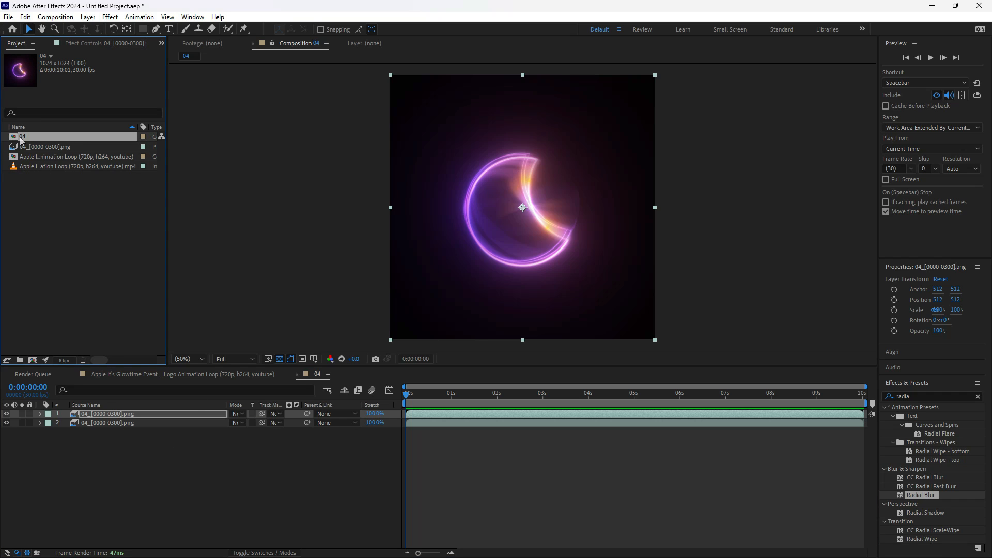
pyautogui.moveTo(20, 139); pyautogui.dragTo(38, 361)
pyautogui.moveTo(35, 360); pyautogui.dragTo(35, 360)
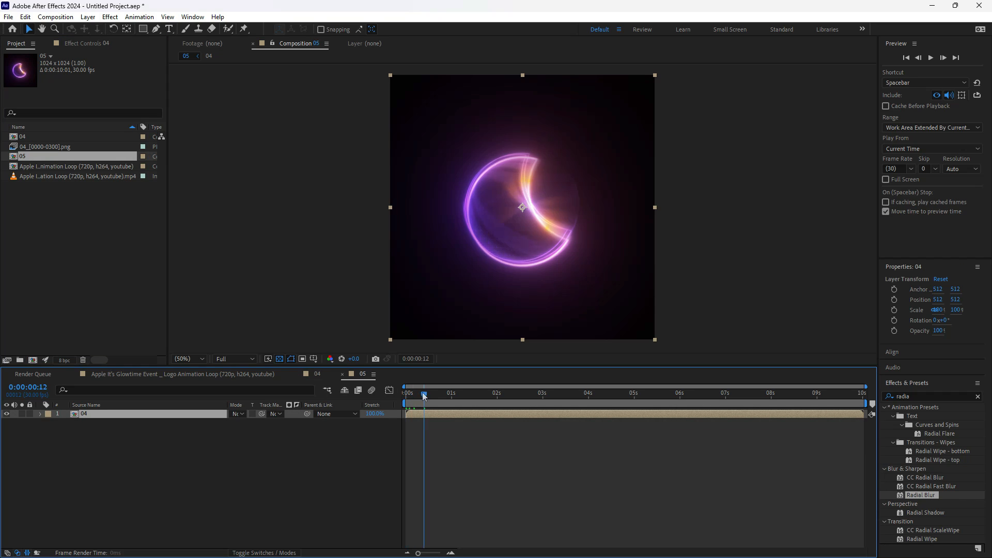
# - Add starting Scale and Position keyframes to the nested layer 04 at 0 seconds
pyautogui.click(39, 414)
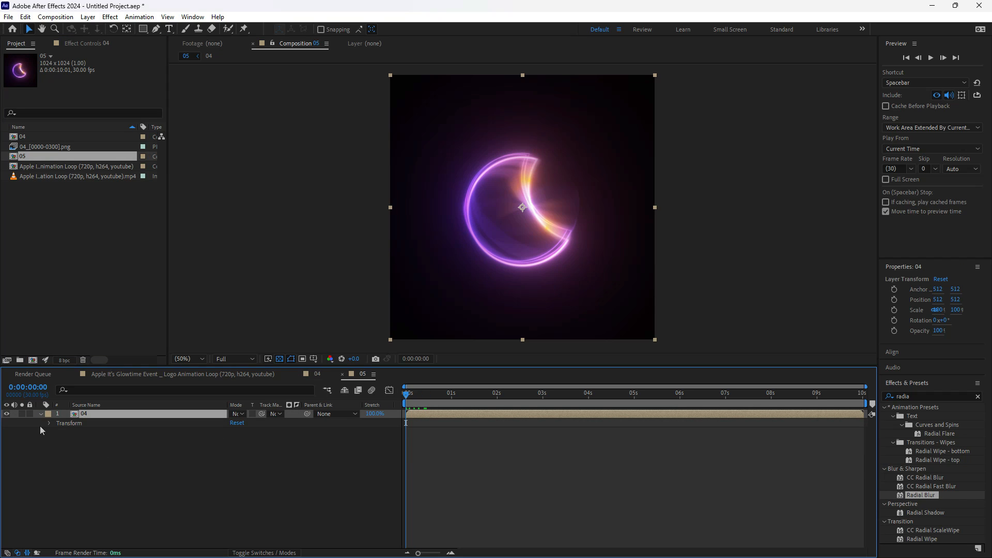
pyautogui.click(48, 423)
pyautogui.click(66, 449)
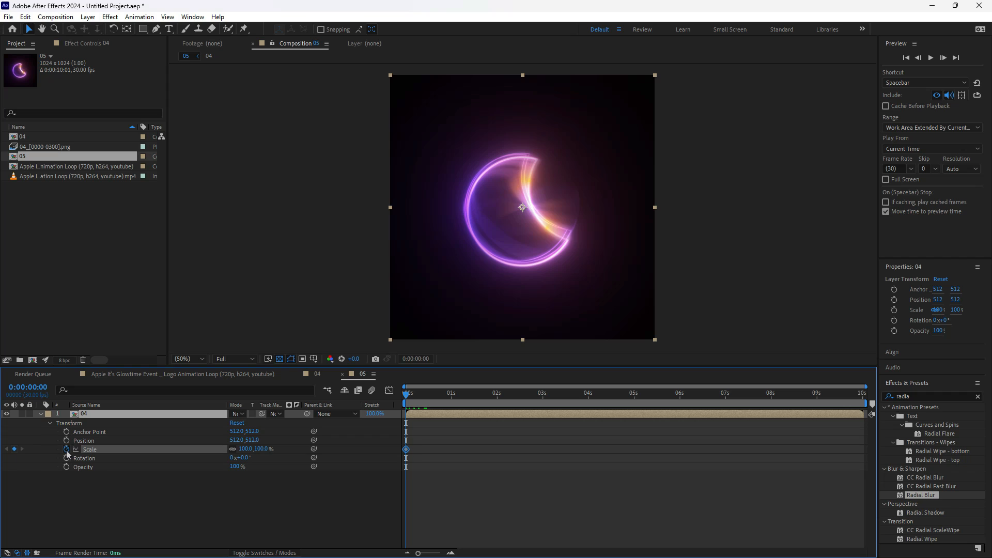
pyautogui.click(67, 441)
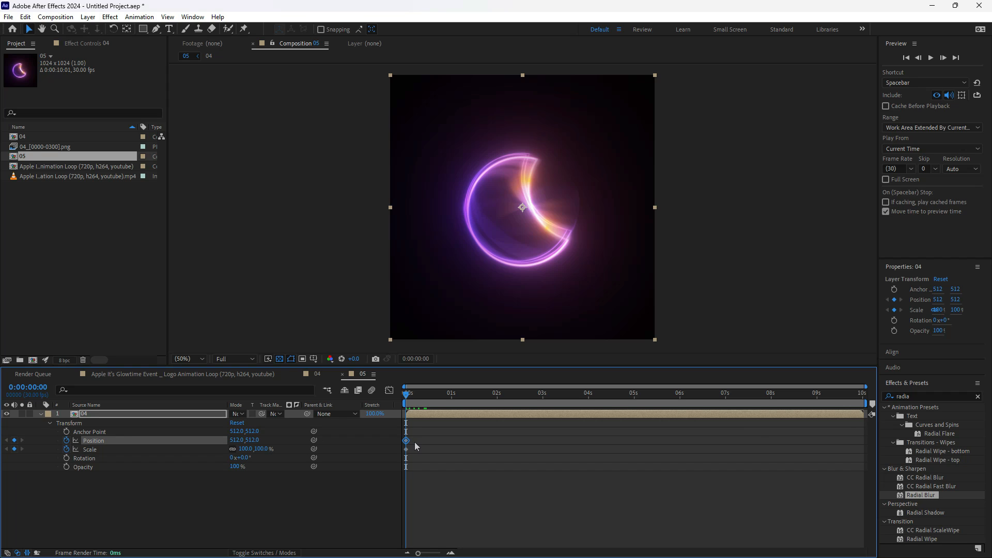
# - Keyframe layer 04's Scale at 211% at 5 seconds and at 100% at 10 seconds
pyautogui.moveTo(407, 397); pyautogui.dragTo(635, 415)
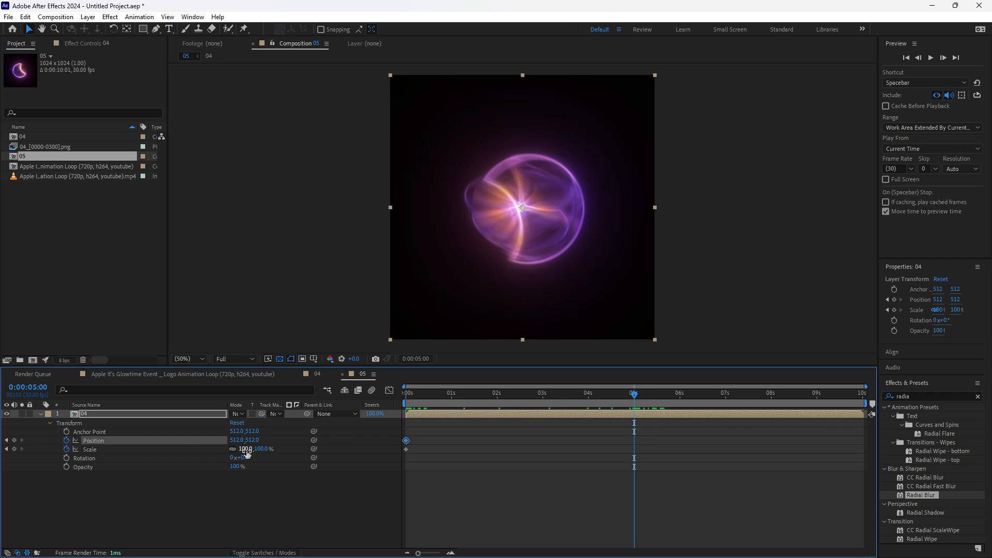
pyautogui.moveTo(247, 452); pyautogui.dragTo(305, 451)
pyautogui.click(509, 455)
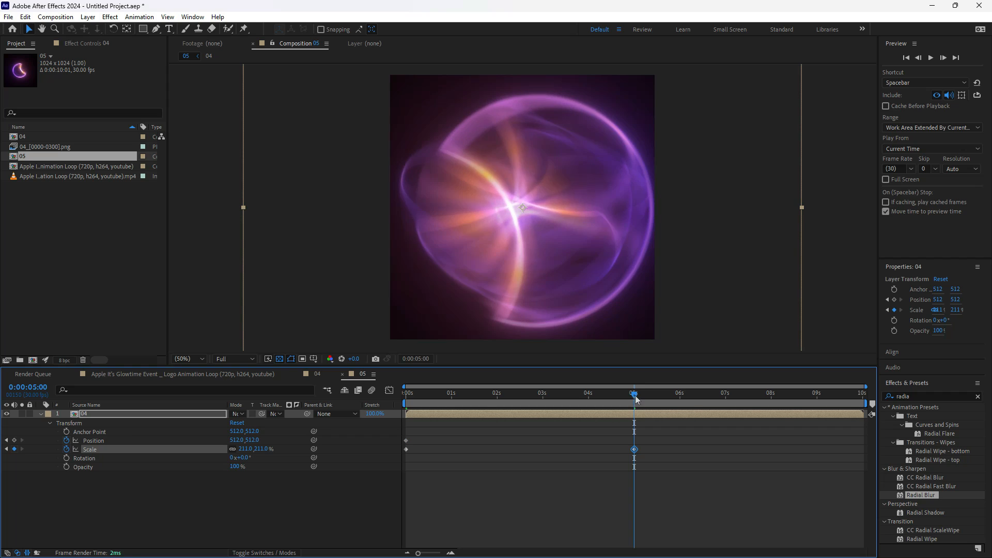
pyautogui.moveTo(634, 396); pyautogui.dragTo(976, 400)
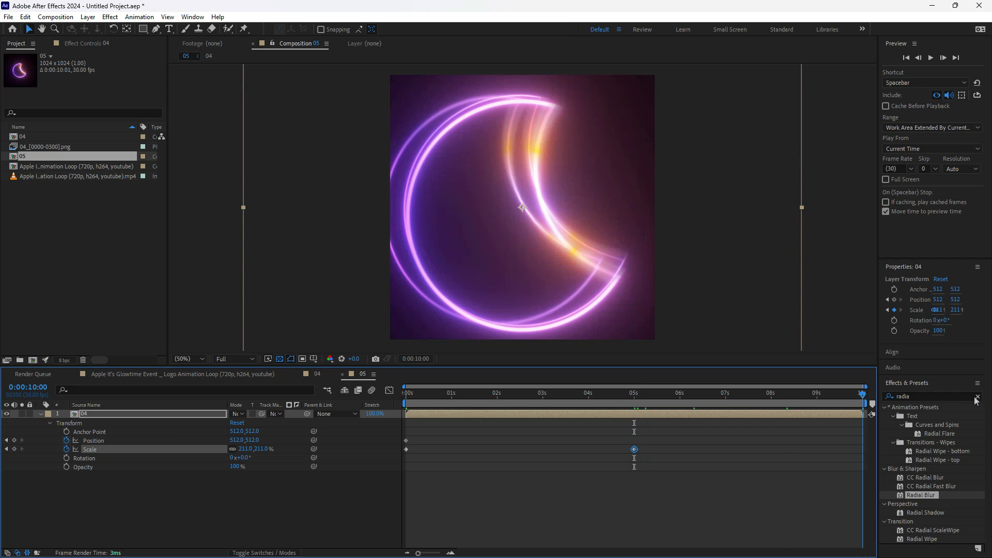
pyautogui.click(249, 450)
pyautogui.press('Return')
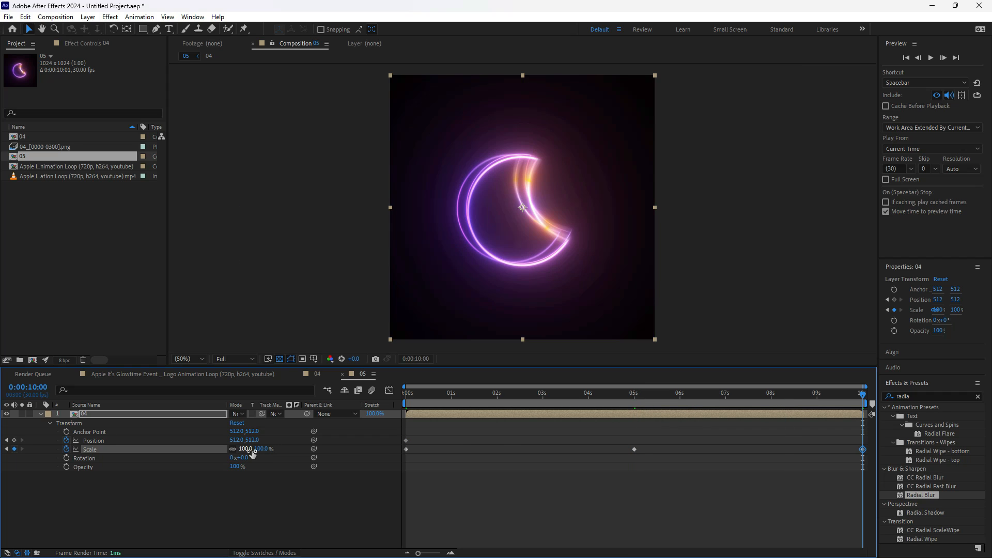
# - Easy-ease the 5-second Scale keyframe in the Graph Editor and extend its handles to about 2 and 8 seconds
pyautogui.moveTo(432, 392); pyautogui.dragTo(636, 458)
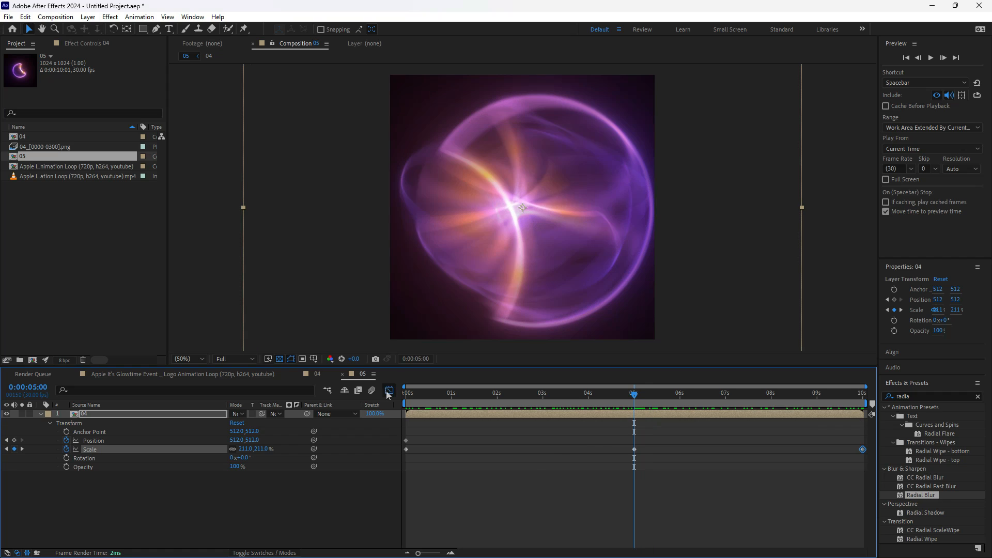
pyautogui.click(389, 391)
pyautogui.moveTo(665, 418); pyautogui.dragTo(579, 457)
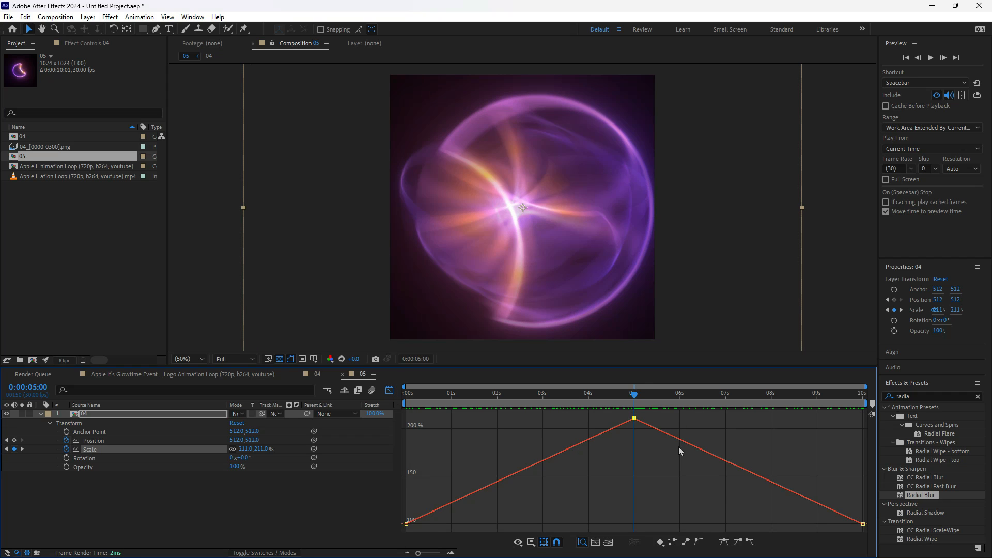
pyautogui.moveTo(675, 449); pyautogui.dragTo(601, 401)
pyautogui.click(719, 542)
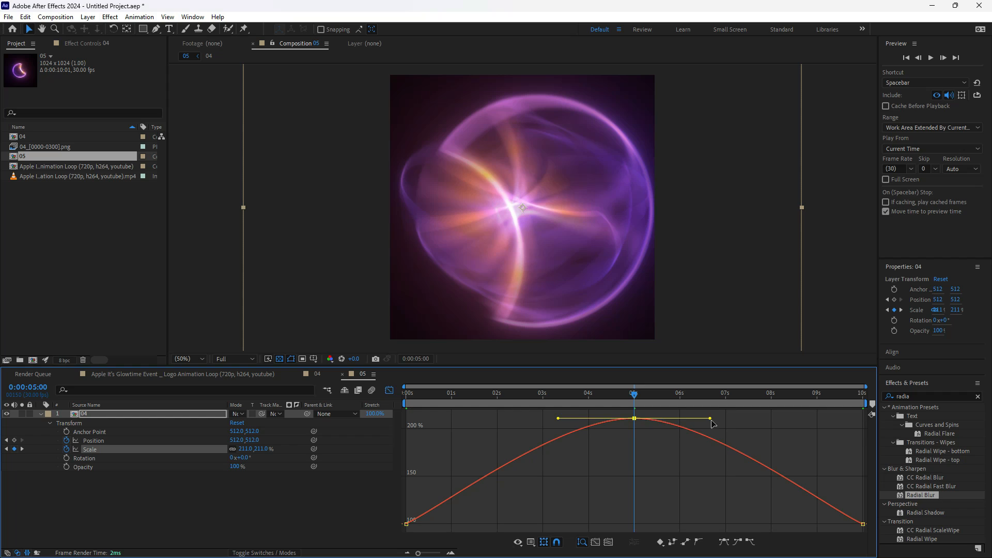
pyautogui.moveTo(711, 419); pyautogui.dragTo(775, 420)
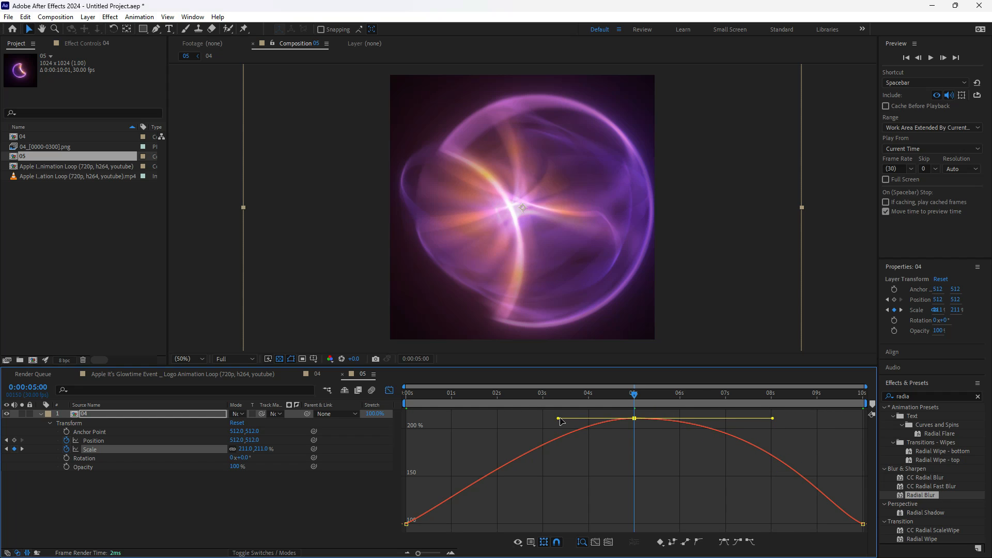
pyautogui.moveTo(558, 419); pyautogui.dragTo(497, 420)
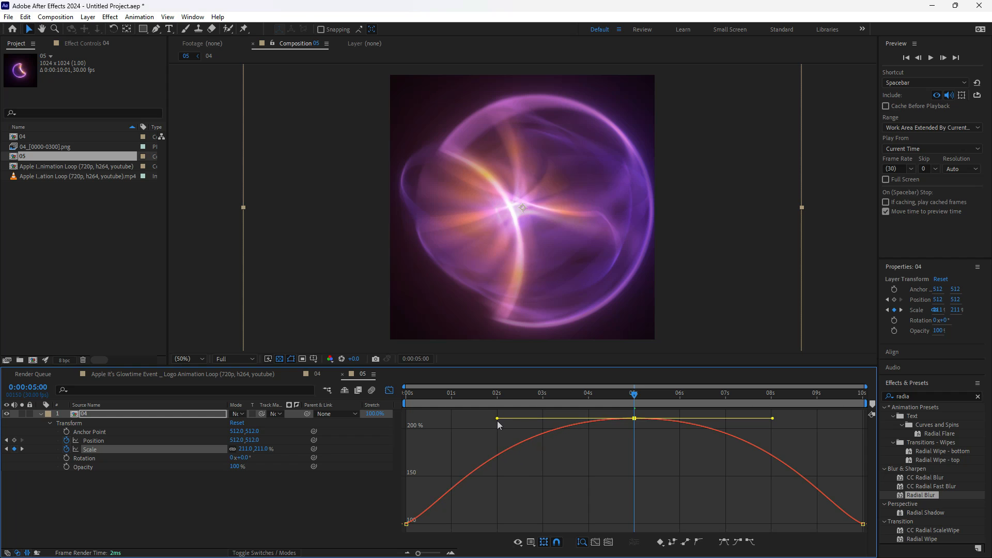
# - Leave the Graph Editor and preview the eased Scale animation of layer 04 from the first frame
pyautogui.moveTo(543, 394); pyautogui.dragTo(378, 393)
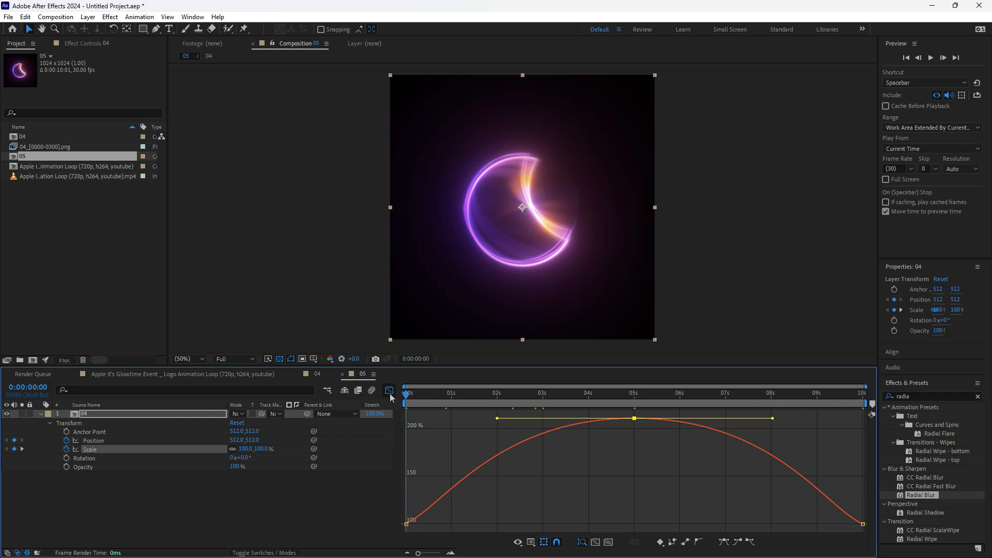
pyautogui.click(390, 390)
pyautogui.press('space')
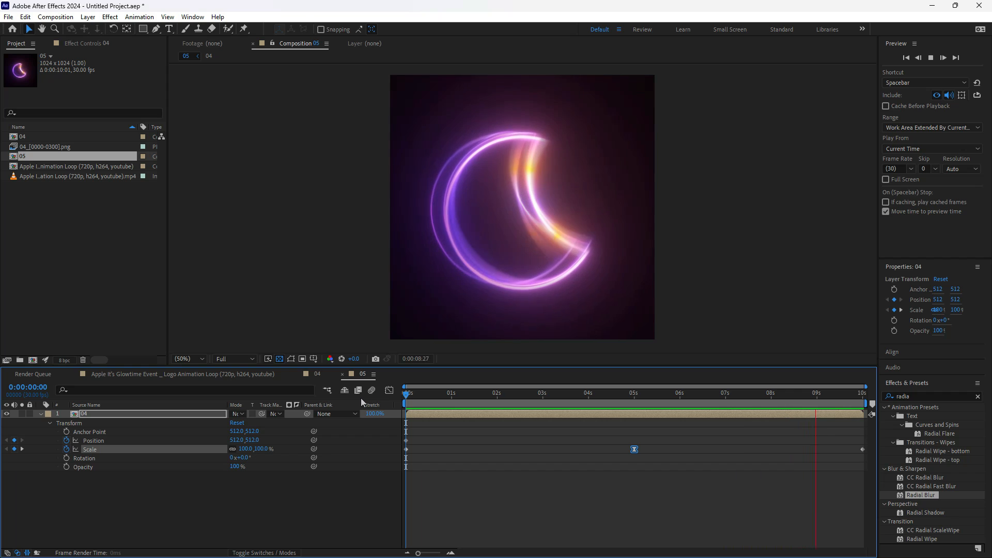
pyautogui.press('space')
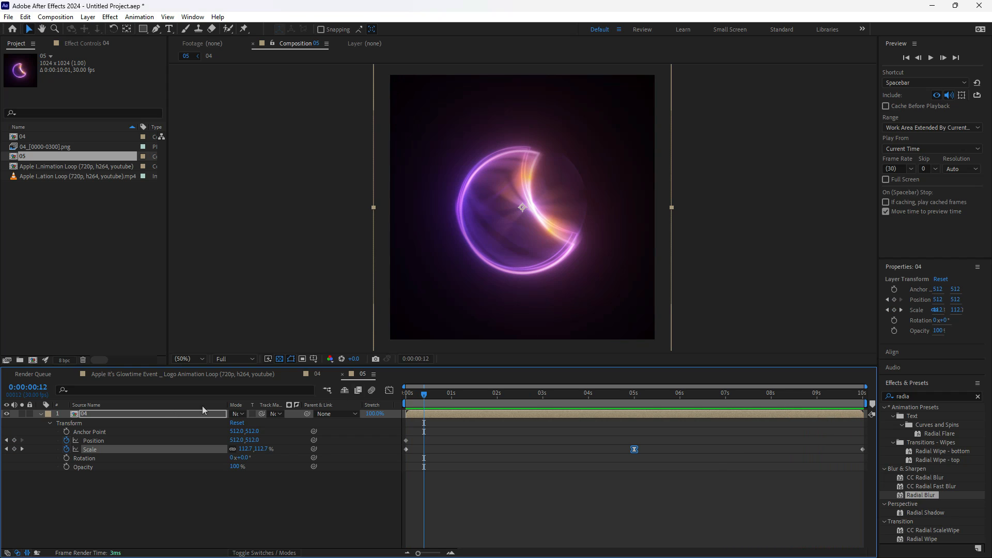
# - Return to 0 seconds and add an adjustment layer above layer 04 in composition 05
pyautogui.moveTo(410, 398); pyautogui.dragTo(403, 399)
pyautogui.rightClick(130, 499)
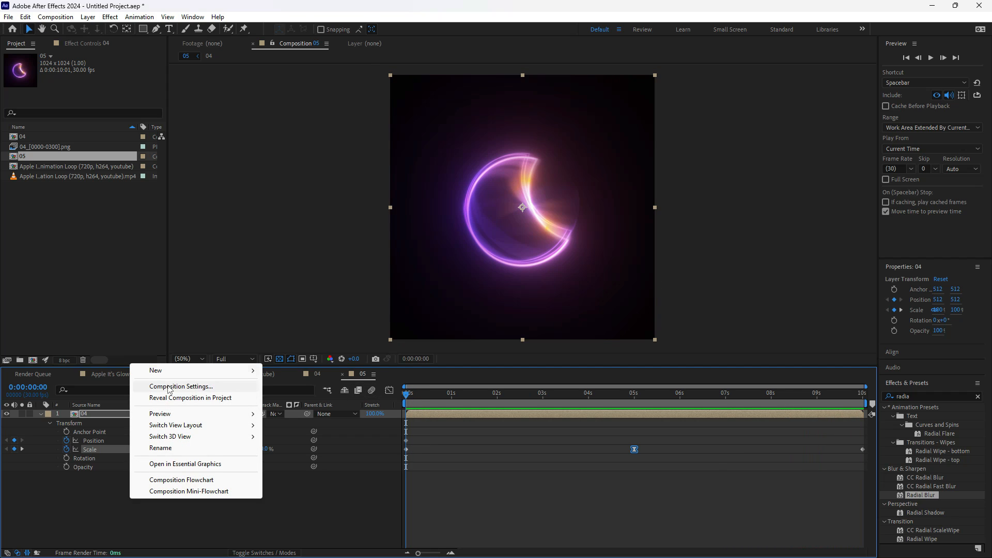
pyautogui.moveTo(177, 371)
pyautogui.click(321, 454)
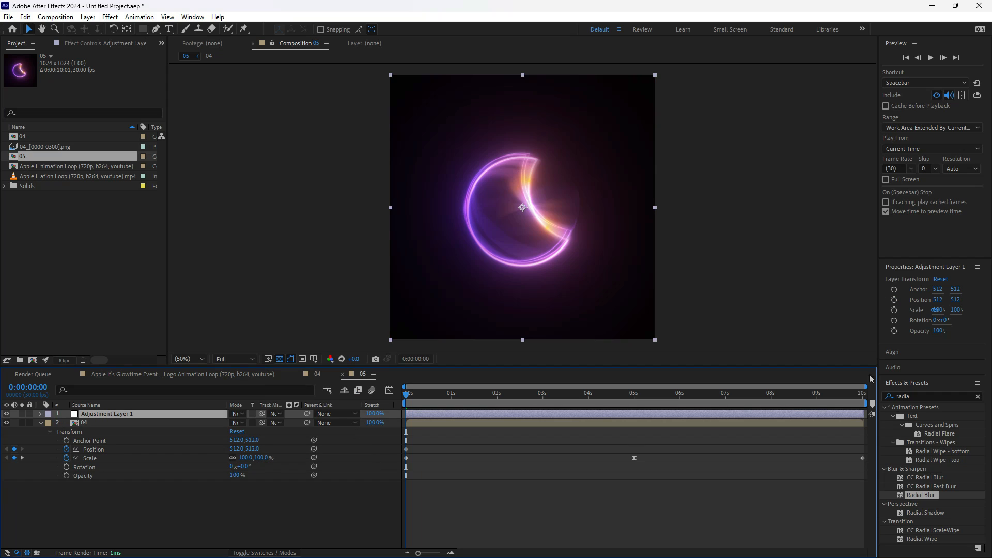
# - Find the Lumetri Color effect by searching for "lum" and apply it to the adjustment layer
pyautogui.click(920, 398)
pyautogui.write('luy')
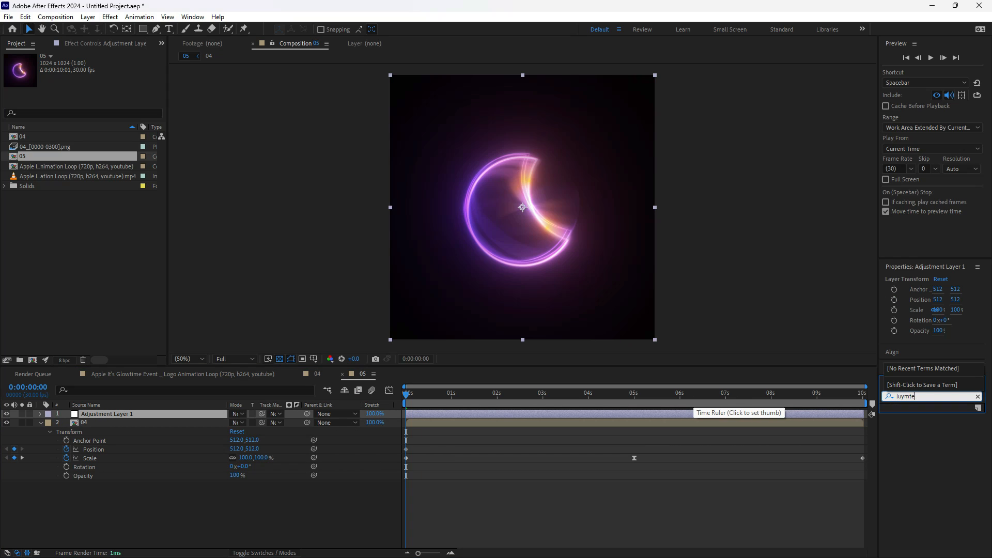
pyautogui.press('BackSpace')
pyautogui.write('m')
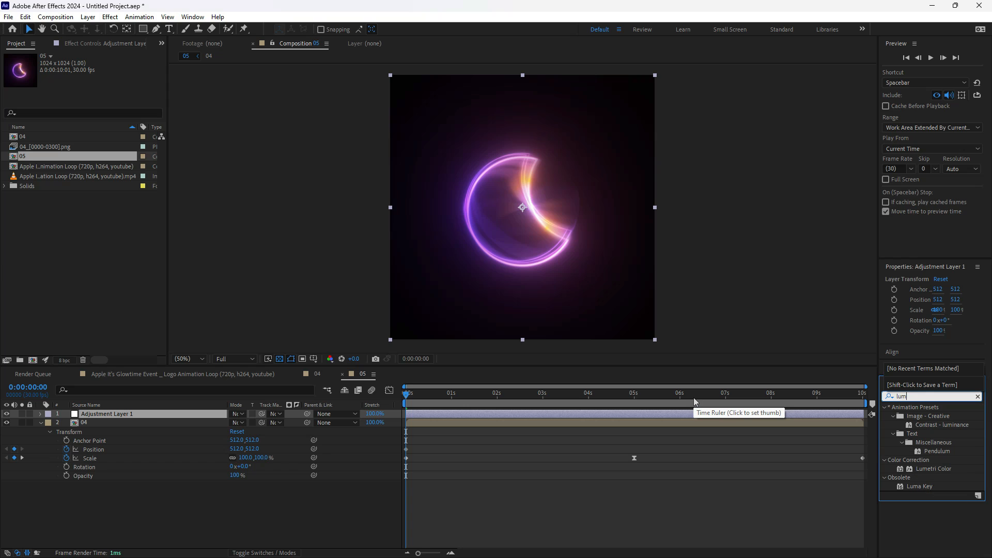
pyautogui.doubleClick(925, 470)
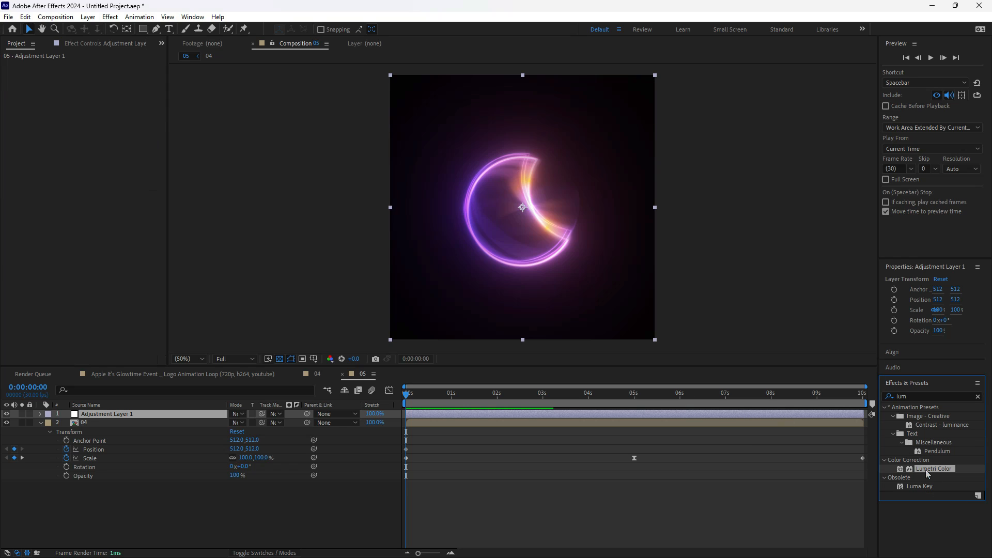
# - Shape the Lumetri RGB curve into a gentle S by lowering the shadows and raising the highlights
pyautogui.click(12, 92)
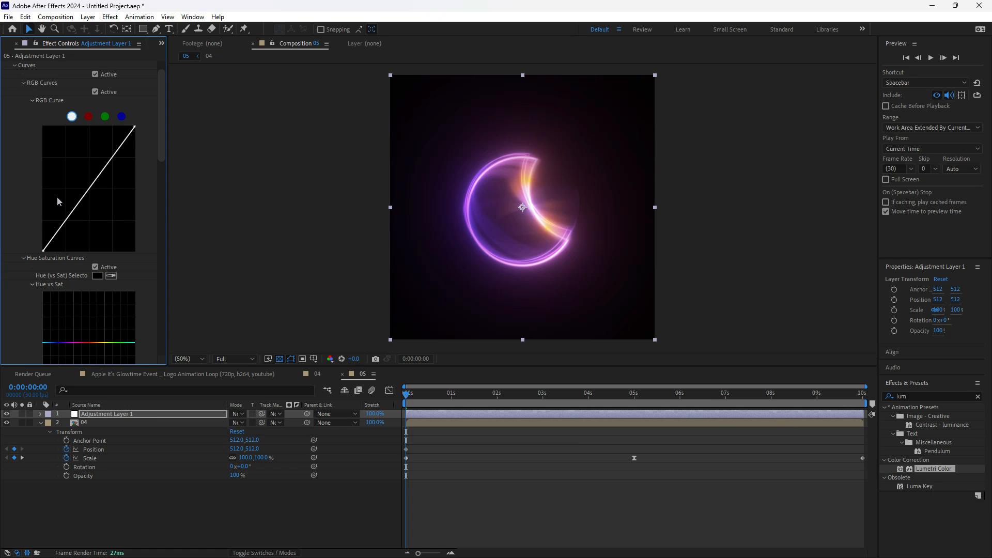
pyautogui.moveTo(70, 218); pyautogui.dragTo(70, 221)
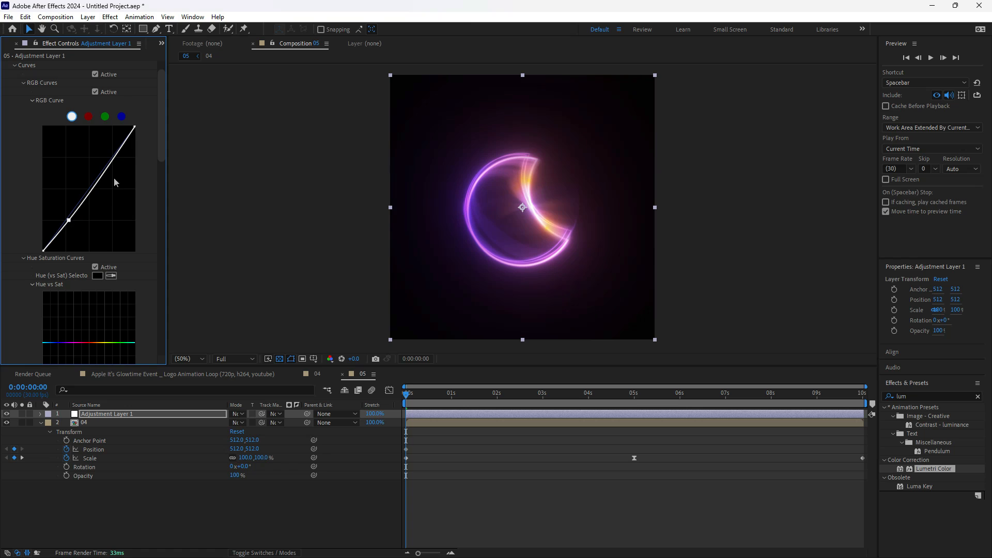
pyautogui.moveTo(110, 176); pyautogui.dragTo(103, 165)
pyautogui.scroll(1, 81, 147)
pyautogui.scroll(-3, 48, 173)
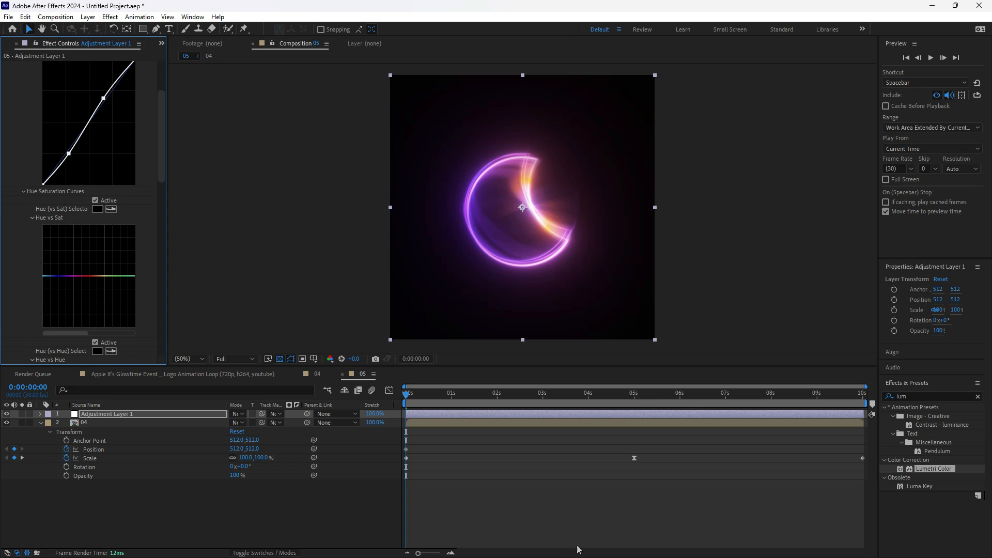
# - Place the reference image board beside the effect settings and raise the Lumetri Hue vs Hue curve slightly at purple to shift the glow towards blue
pyautogui.press('super')
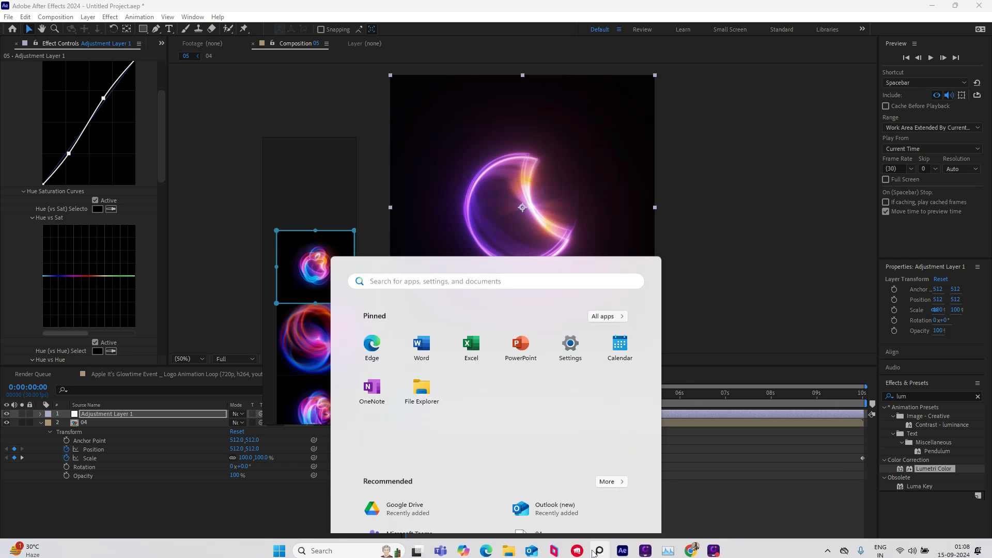
pyautogui.moveTo(327, 334); pyautogui.dragTo(237, 223, button='right')
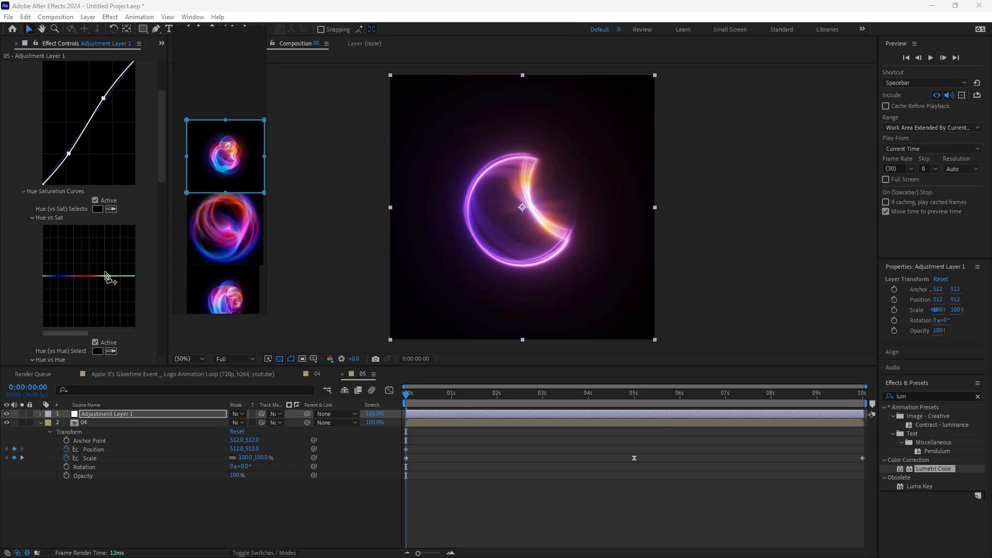
pyautogui.scroll(-3, 75, 294)
pyautogui.click(69, 327)
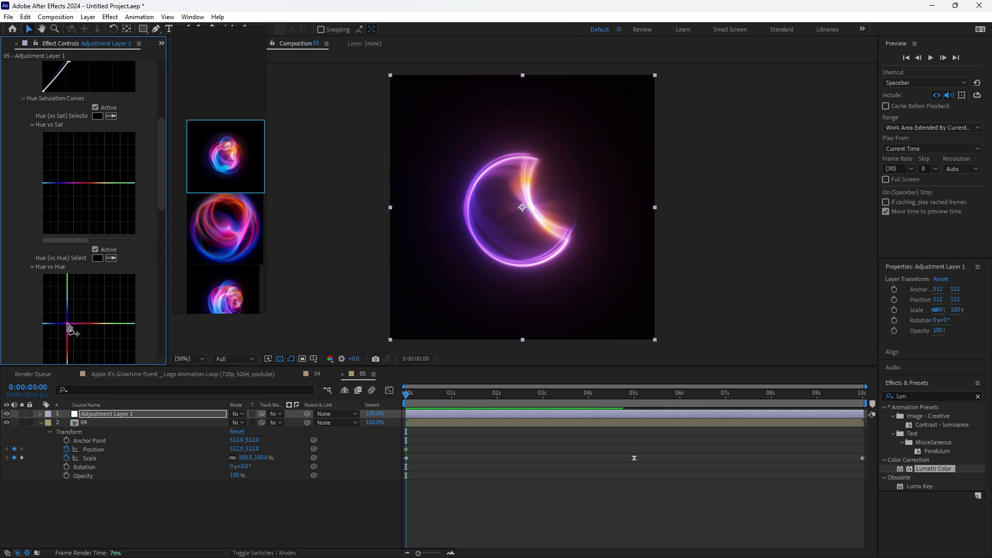
pyautogui.moveTo(68, 324); pyautogui.dragTo(65, 322)
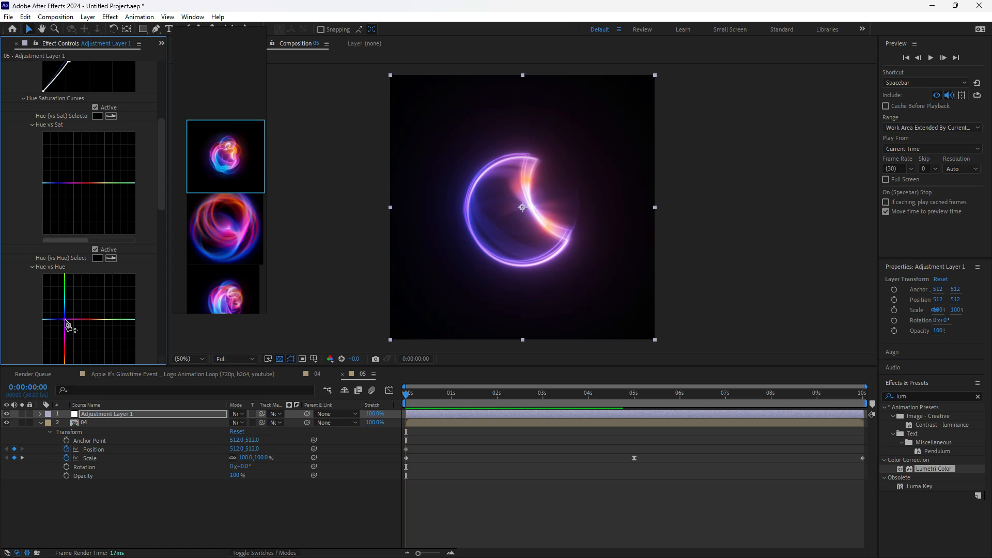
# - Set Lumetri Basic Correction Contrast to 35 and Exposure to 0.7, and preview the graded animation from the start
pyautogui.scroll(6, 94, 237)
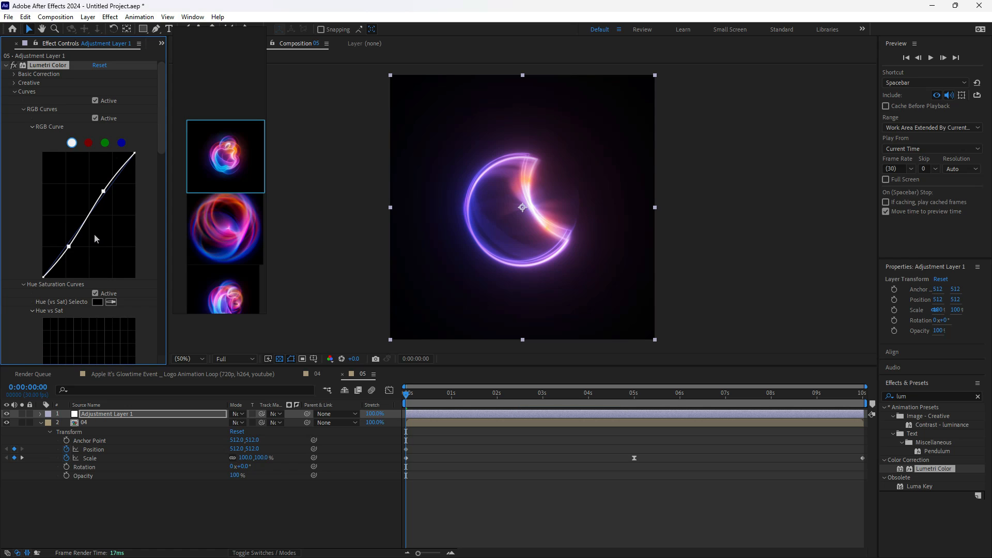
pyautogui.click(15, 75)
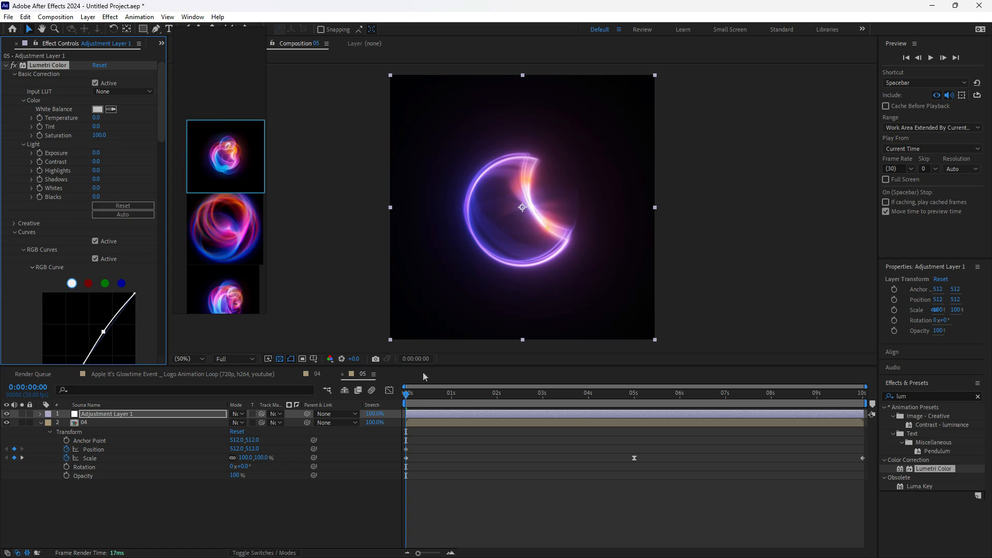
pyautogui.press('space')
pyautogui.press('space')
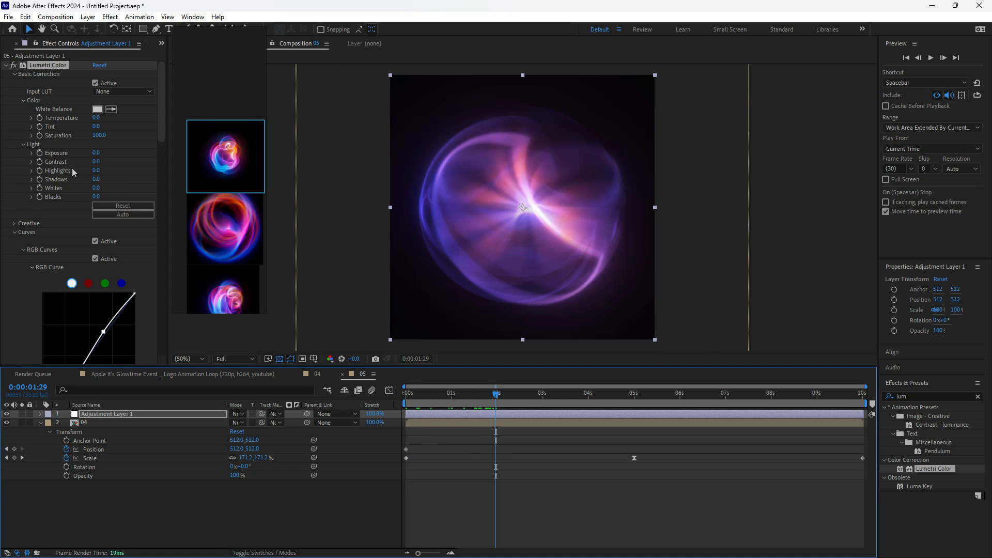
pyautogui.moveTo(97, 162); pyautogui.dragTo(107, 163)
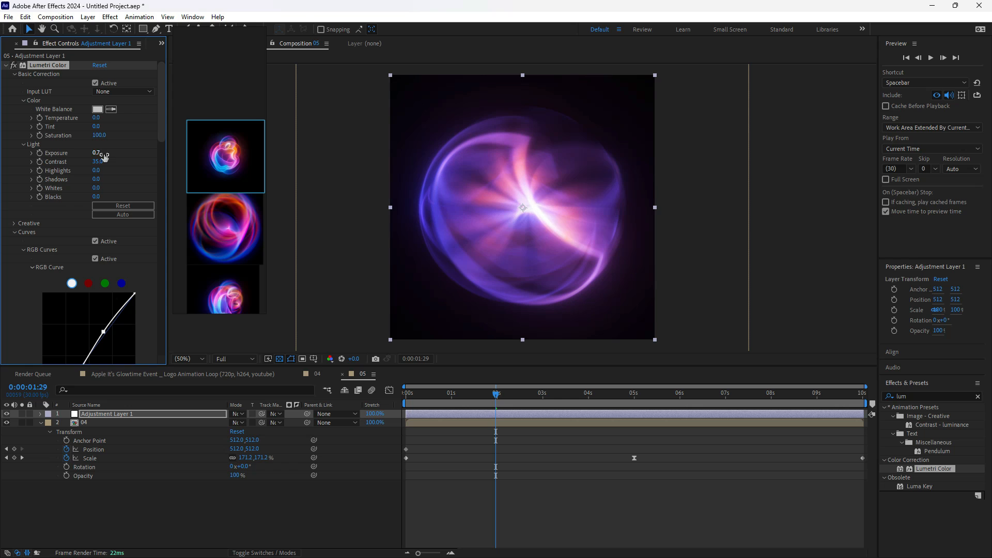
pyautogui.moveTo(458, 391); pyautogui.dragTo(224, 444)
pyautogui.press('space')
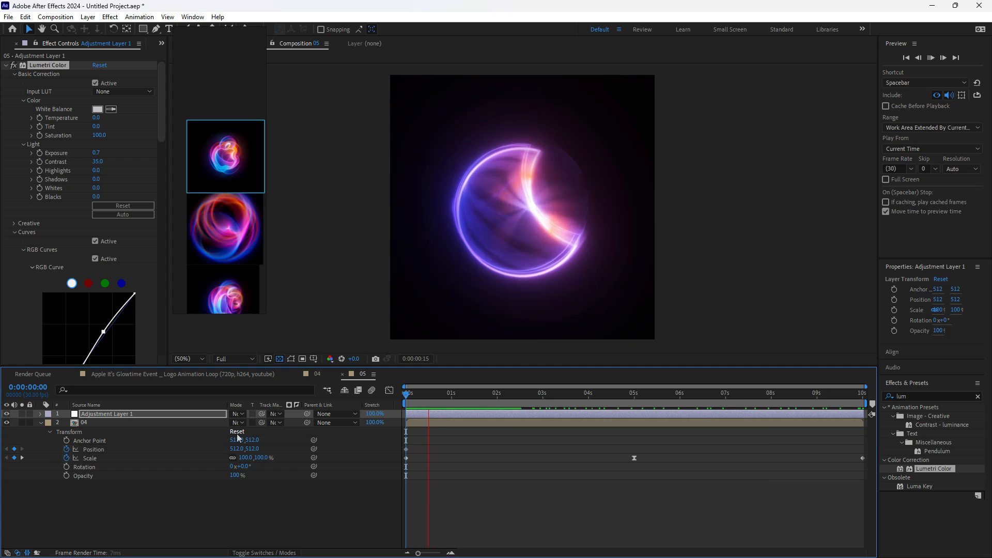